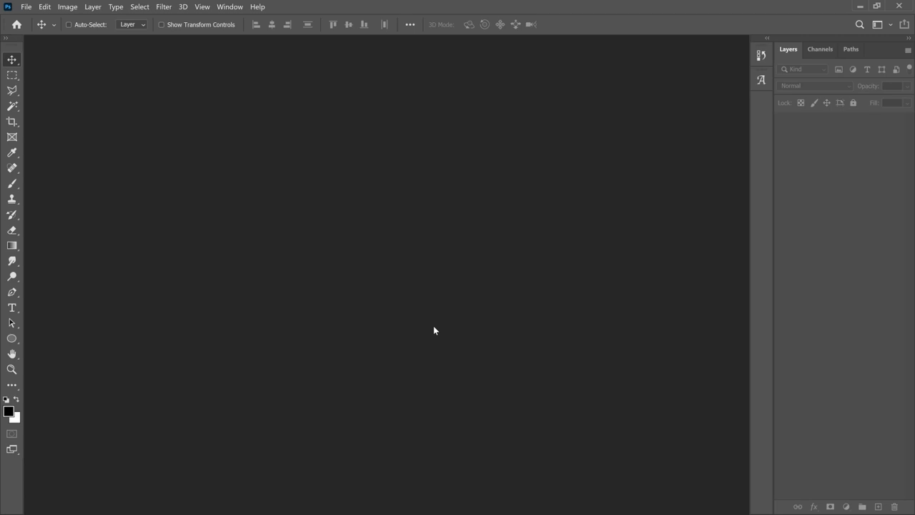
- Create a new document 67.2 inches wide and 76.8 inches high at a resolution of 150 pixels/inch
{"action": "key", "text": "ctrl+n"}
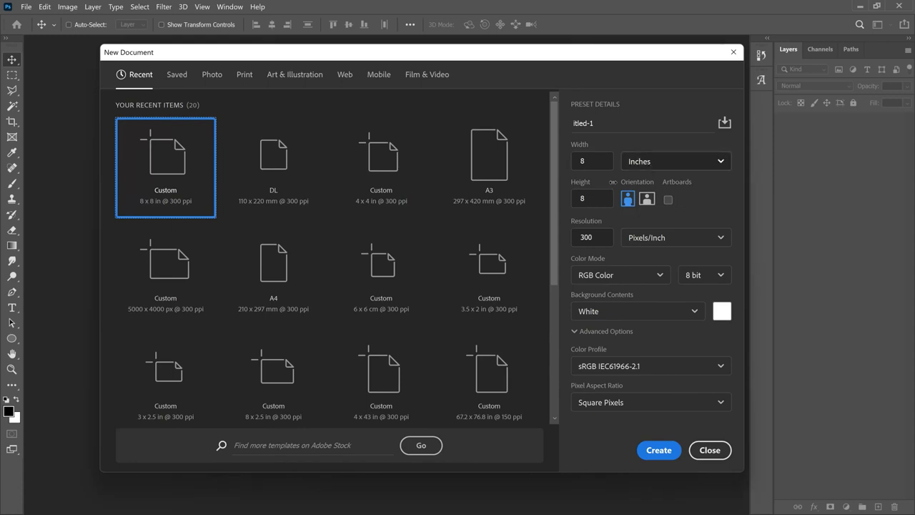
{"action": "left_click", "coordinate": [653, 163]}
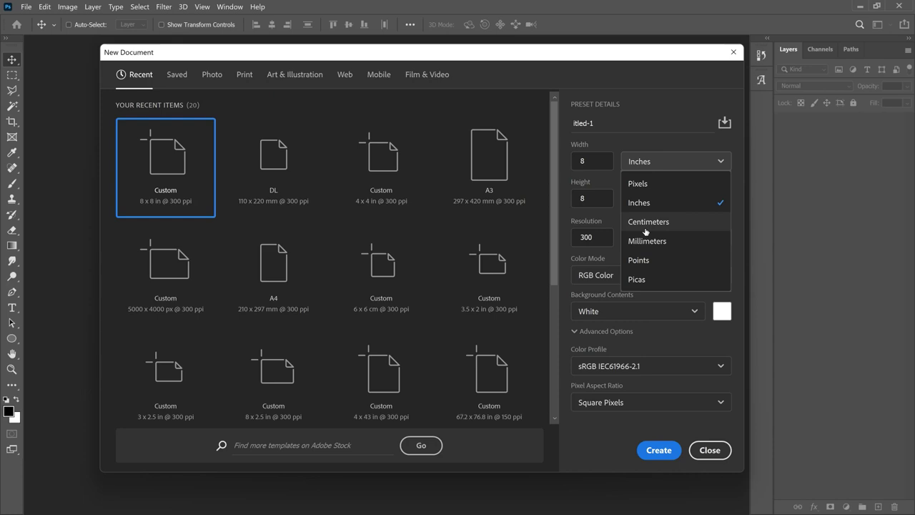
{"action": "left_click", "coordinate": [592, 161]}
{"action": "key", "text": "BackSpace"}
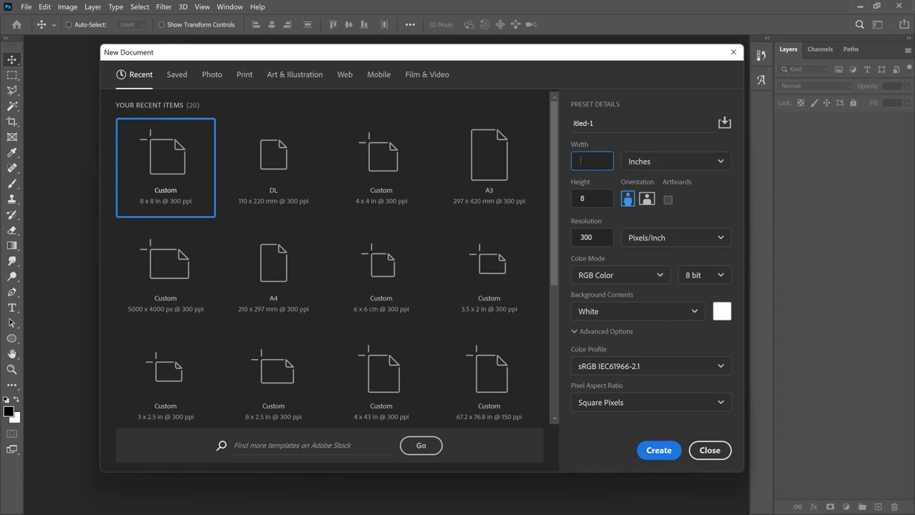
{"action": "type", "text": "67.2"}
{"action": "key", "text": "Tab"}
{"action": "type", "text": "76"}
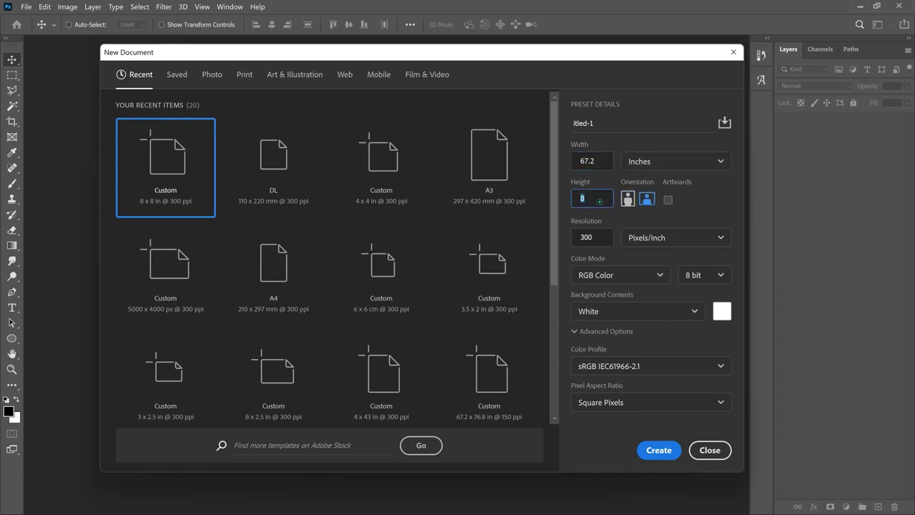
{"action": "type", "text": ".8"}
{"action": "key", "text": "Tab"}
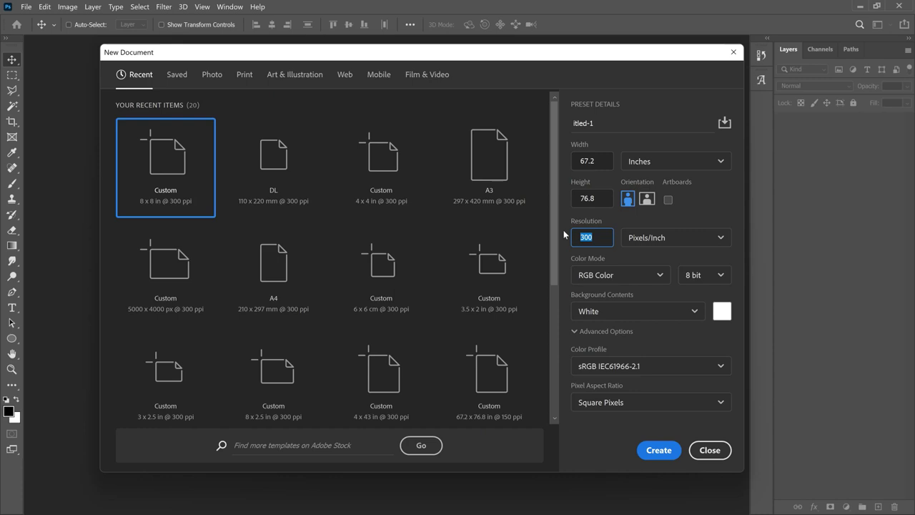
{"action": "type", "text": "150"}
{"action": "left_click", "coordinate": [656, 450]}
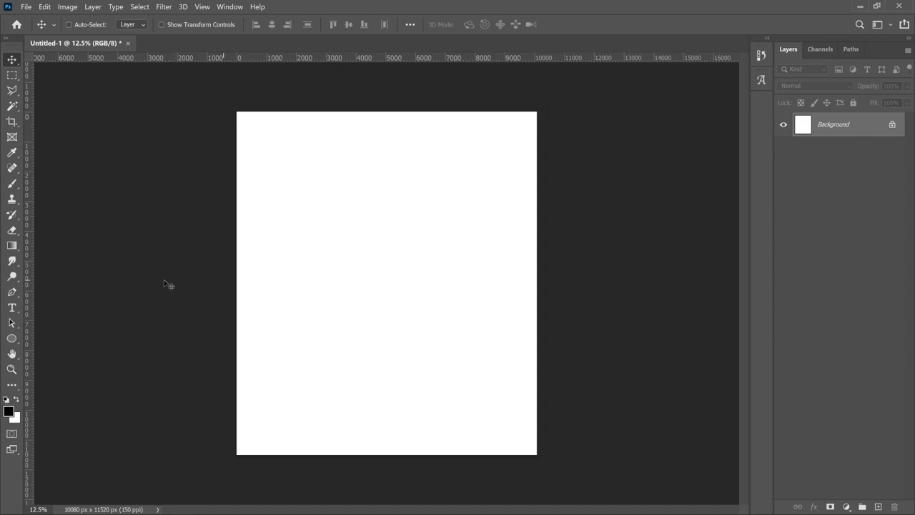
- Draw a black rectangle about 12028 × 7916 px covering the upper part of the canvas and extending past its edges
{"action": "left_click", "coordinate": [16, 340]}
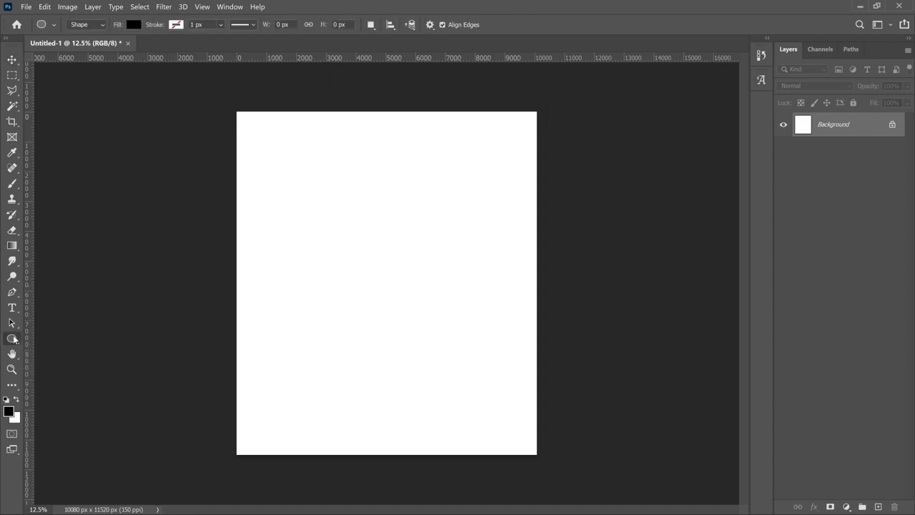
{"action": "right_click", "coordinate": [14, 339]}
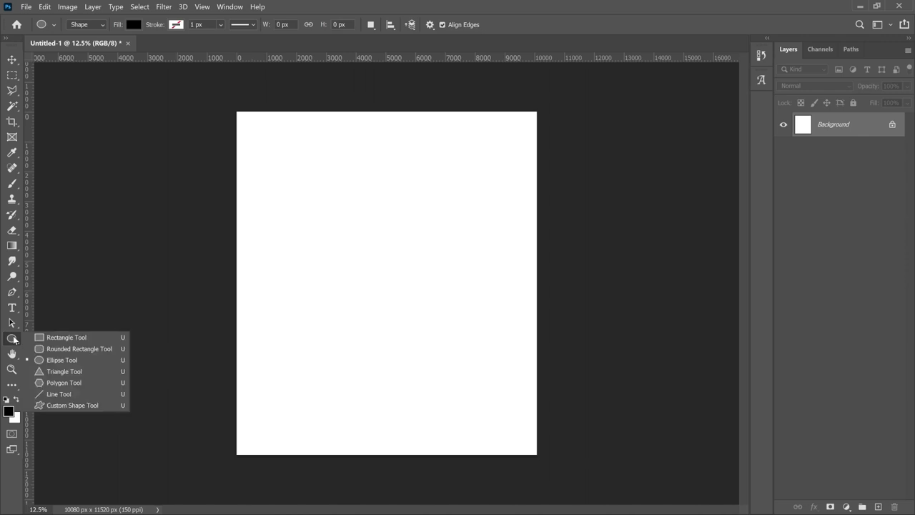
{"action": "left_click", "coordinate": [67, 338]}
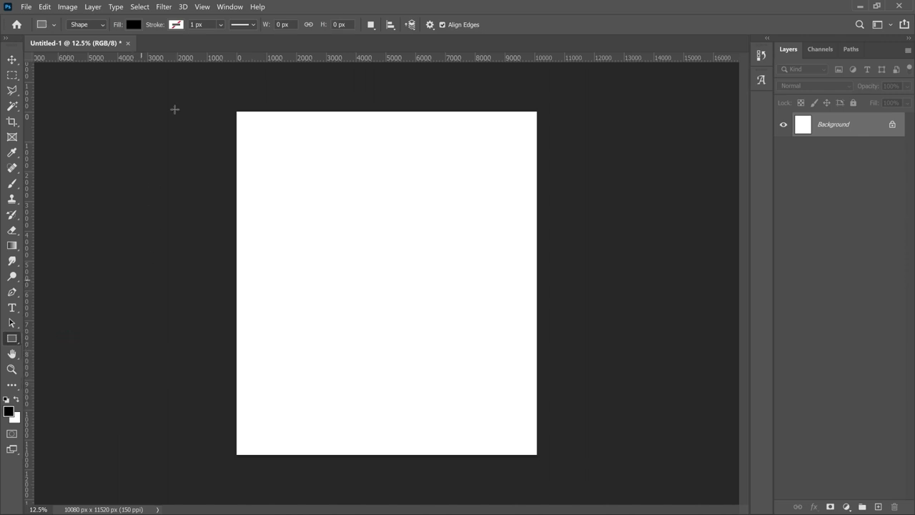
{"action": "left_click_drag", "start_coordinate": [209, 80], "coordinate": [568, 316]}
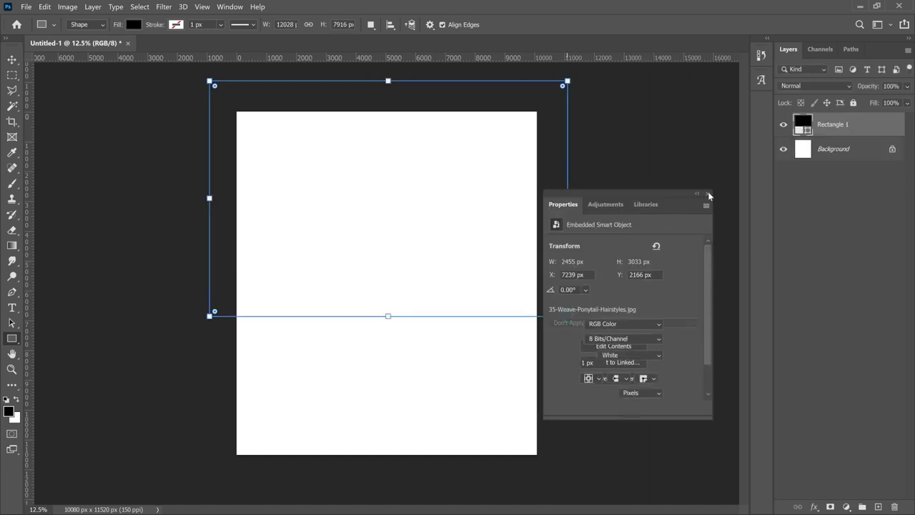
{"action": "left_click", "coordinate": [707, 193]}
{"action": "key", "text": "v"}
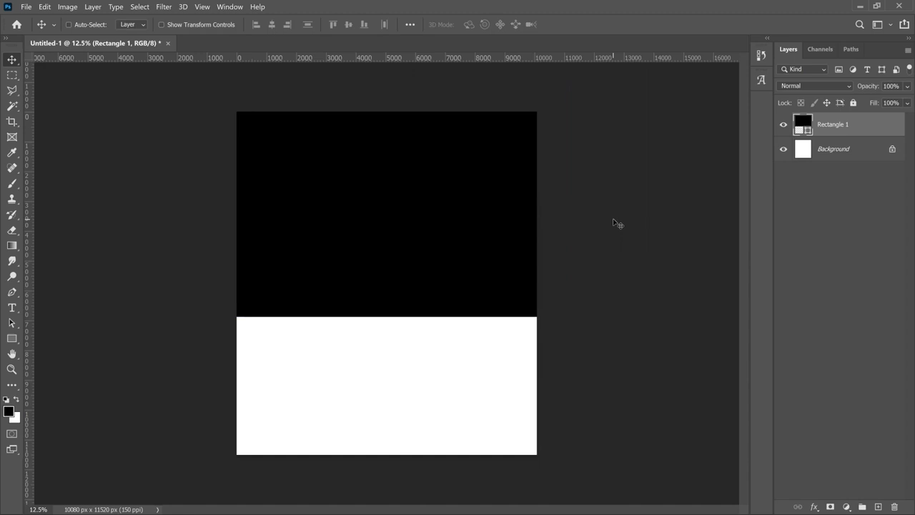
- Add a Gradient Overlay to the rectangle layer using the custom dark brown-to-red gradient preset
{"action": "right_click", "coordinate": [884, 126]}
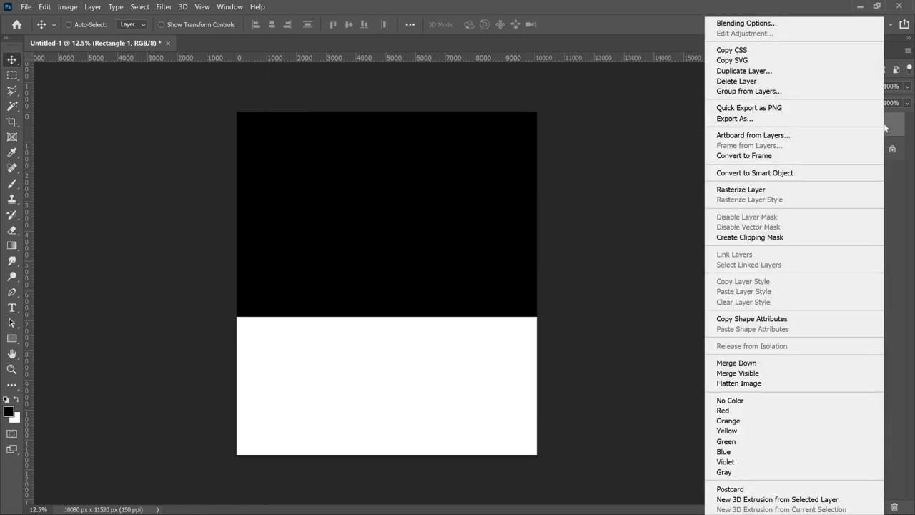
{"action": "left_click", "coordinate": [775, 23]}
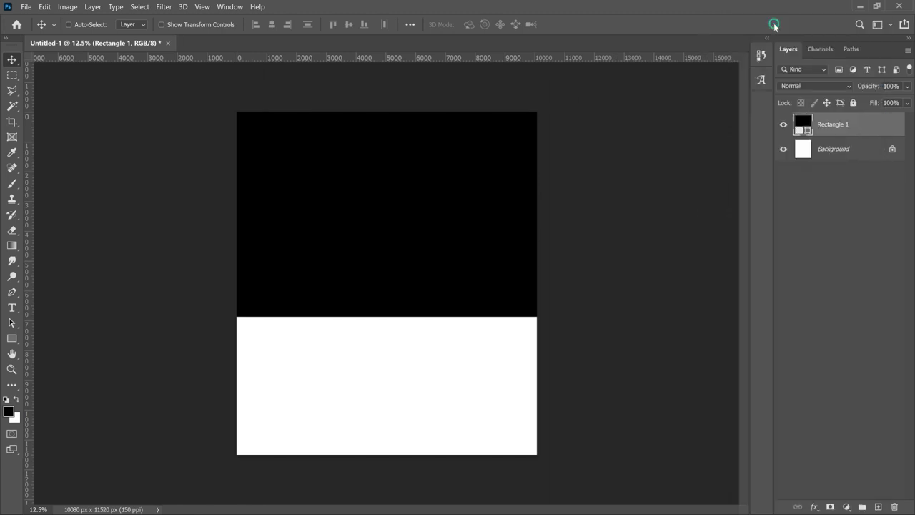
{"action": "left_click", "coordinate": [501, 253]}
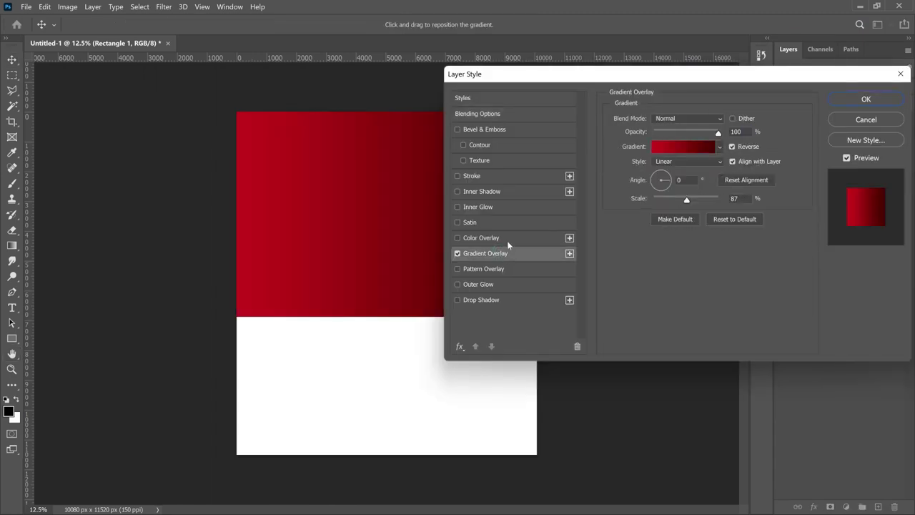
{"action": "left_click", "coordinate": [703, 152]}
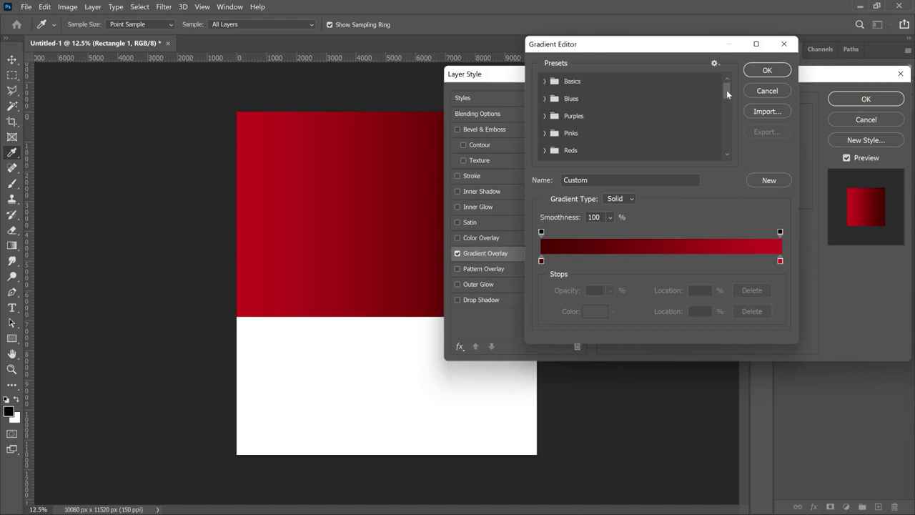
{"action": "left_click_drag", "start_coordinate": [726, 90], "coordinate": [730, 161]}
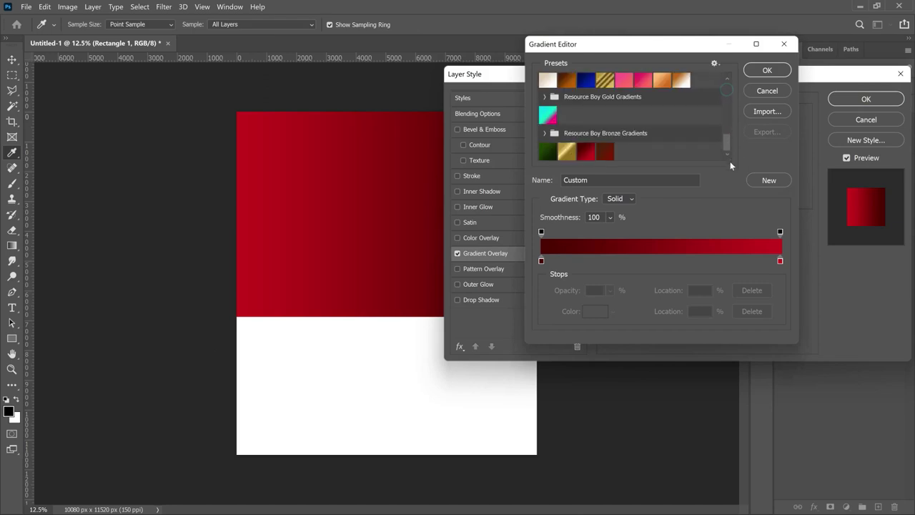
{"action": "left_click", "coordinate": [607, 155]}
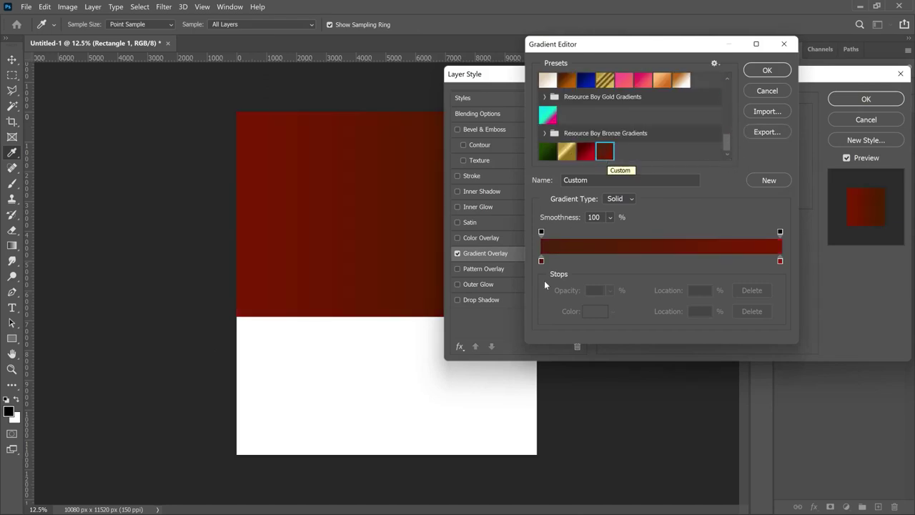
- Set the gradient's start stop to colour #4b1c00 and its end stop to #7b1800
{"action": "left_click", "coordinate": [541, 260]}
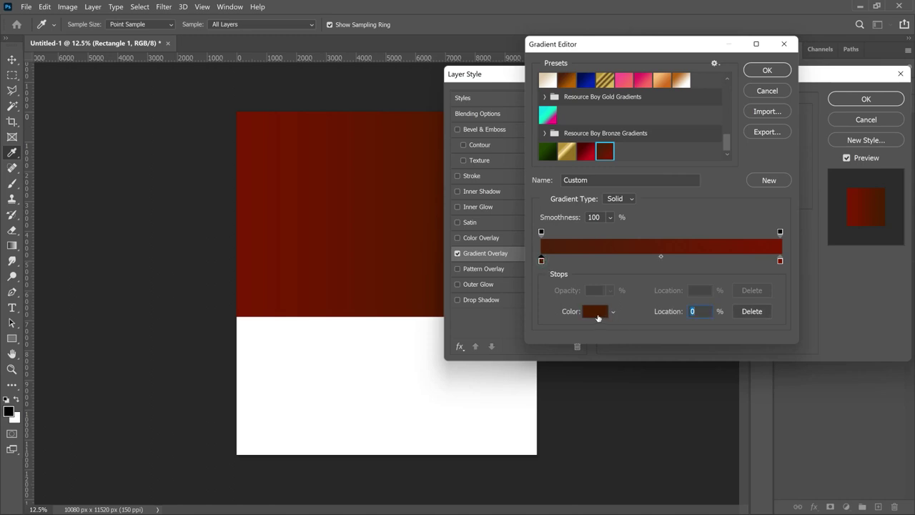
{"action": "left_click", "coordinate": [597, 312]}
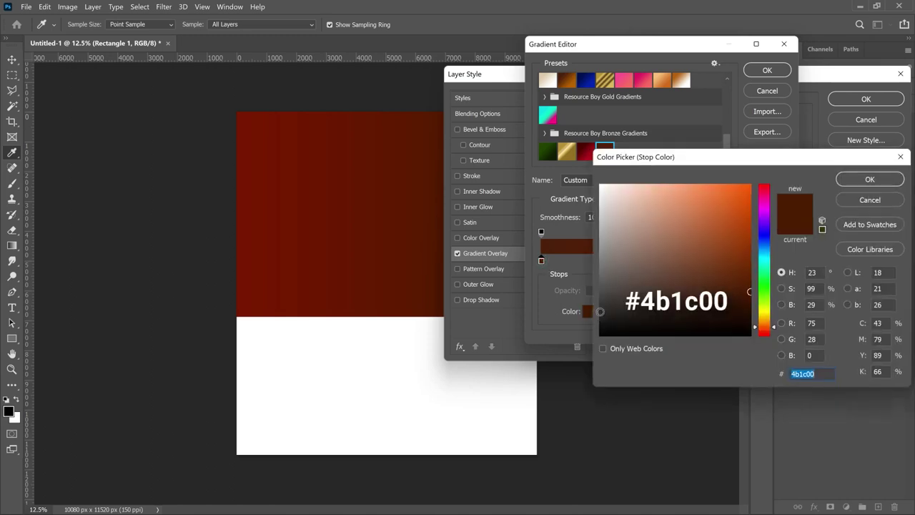
{"action": "left_click", "coordinate": [869, 179]}
{"action": "left_click", "coordinate": [780, 260]}
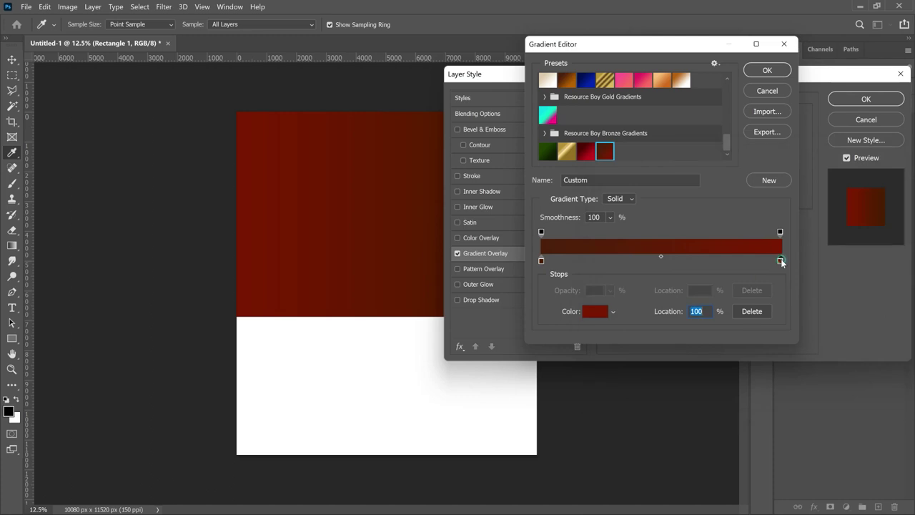
{"action": "left_click", "coordinate": [595, 313]}
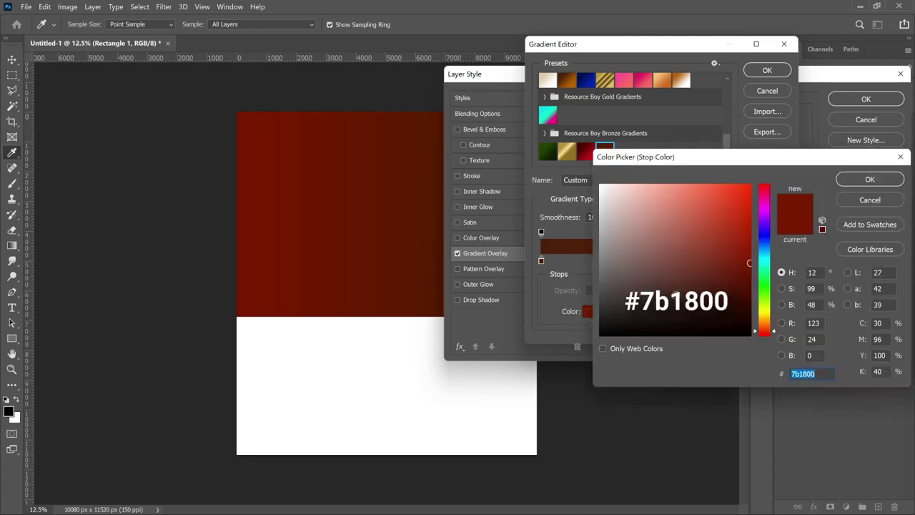
{"action": "left_click", "coordinate": [879, 183]}
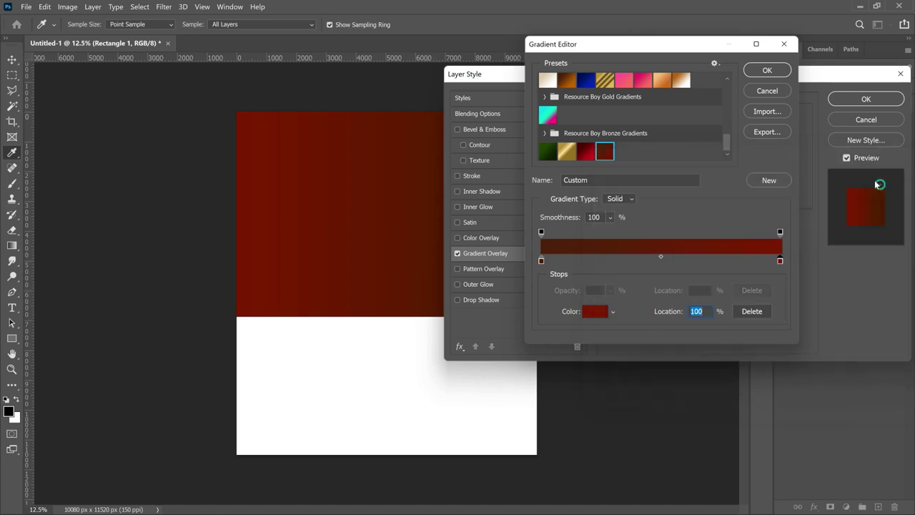
{"action": "left_click", "coordinate": [767, 71]}
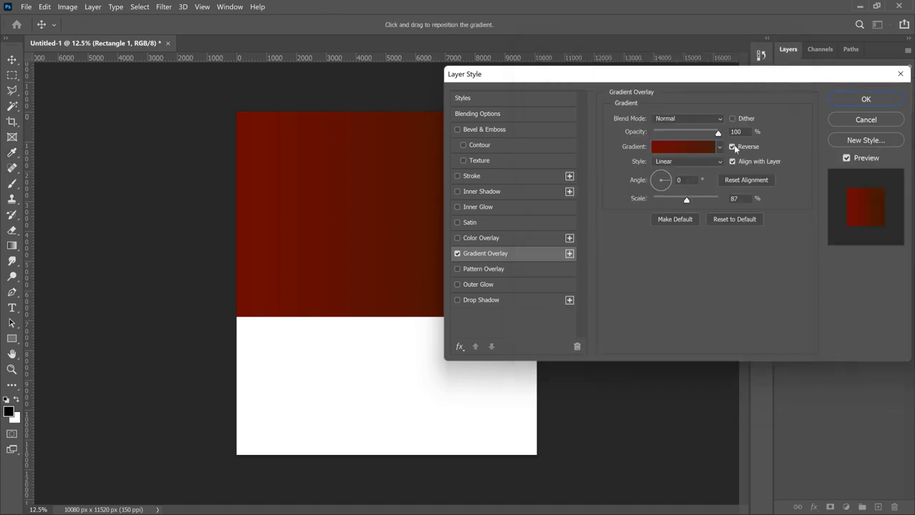
- Turn off Reverse for the gradient overlay and apply the layer style to the rectangle
{"action": "left_click", "coordinate": [733, 147]}
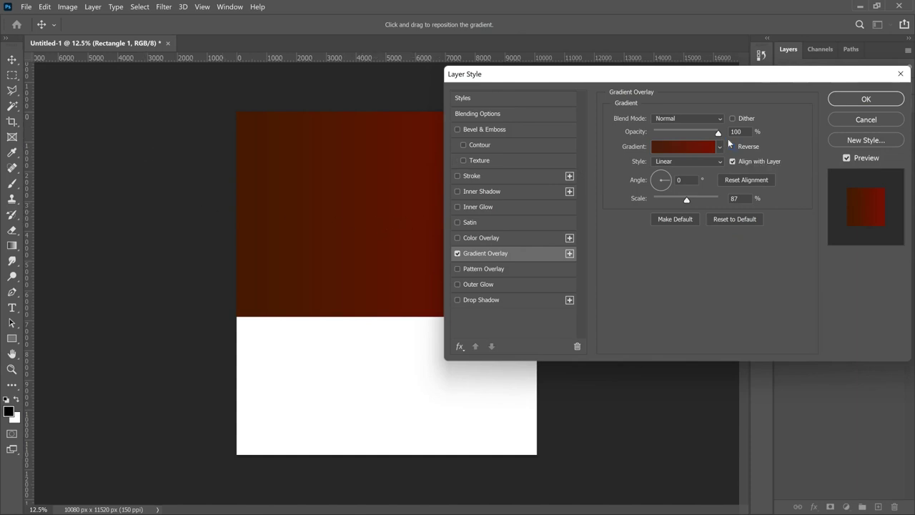
{"action": "left_click_drag", "start_coordinate": [503, 78], "coordinate": [665, 133]}
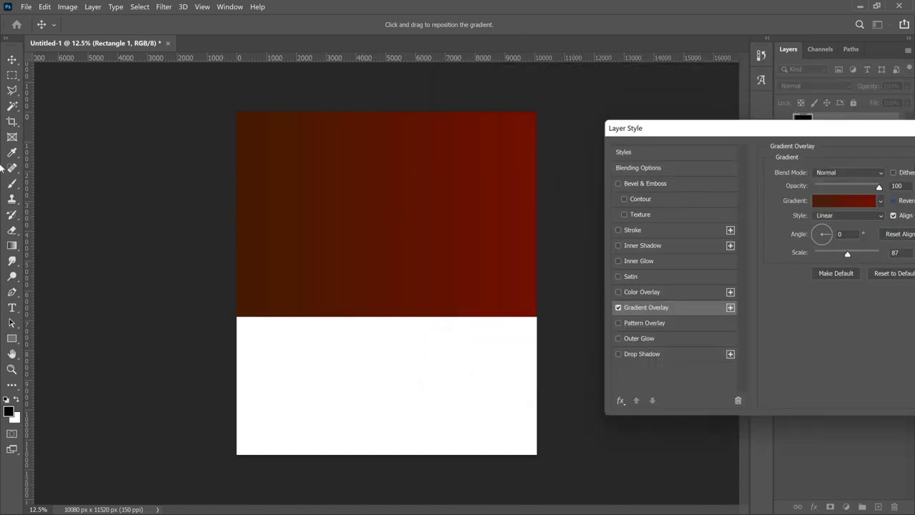
{"action": "left_click_drag", "start_coordinate": [860, 132], "coordinate": [617, 108]}
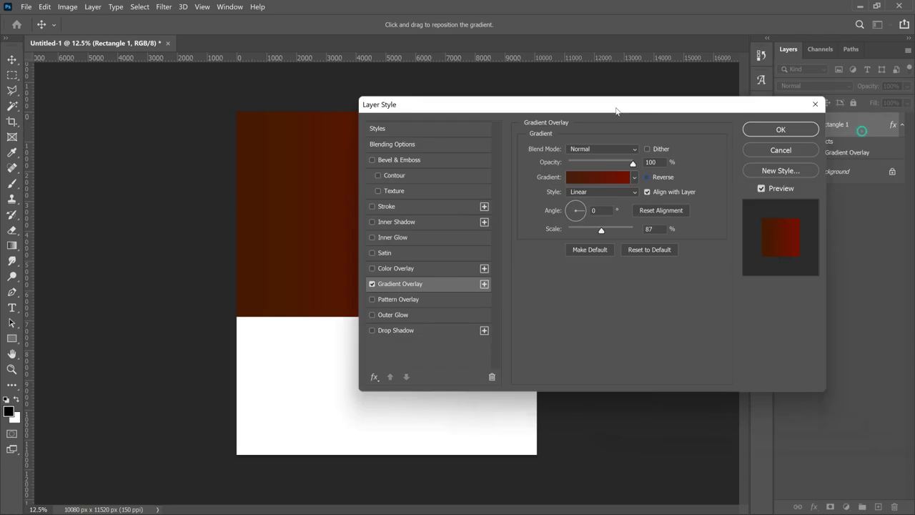
{"action": "left_click", "coordinate": [781, 130]}
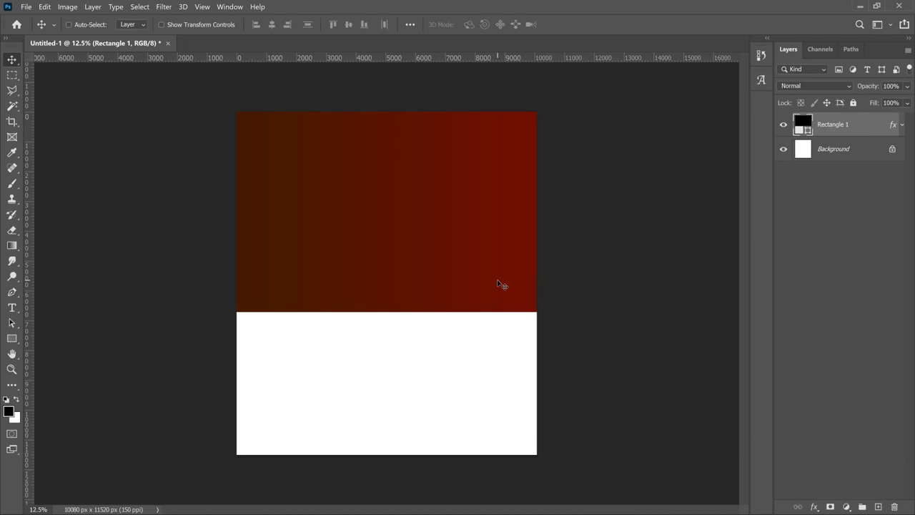
- Place the embedded cut-out photo of the woman in the striped shirt from the Hair Salon folder and move it against the canvas's left edge
{"action": "left_click", "coordinate": [26, 7]}
{"action": "left_click", "coordinate": [58, 227]}
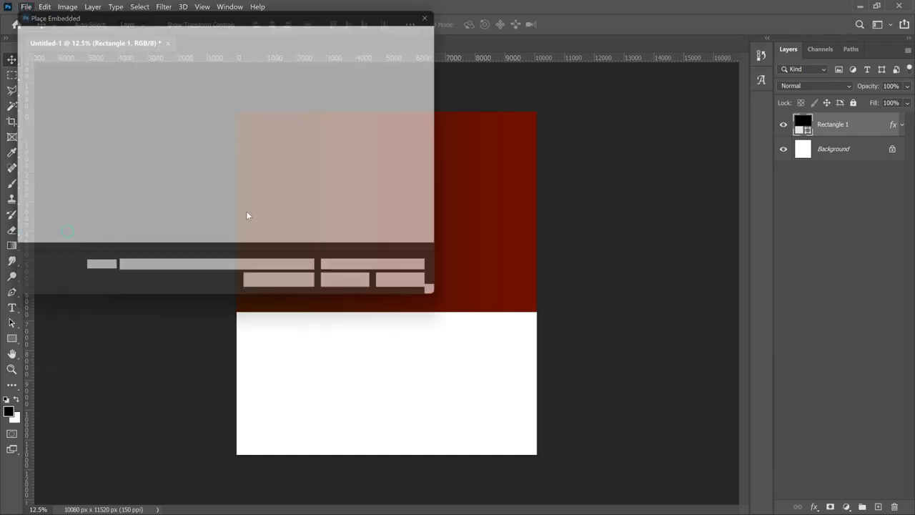
{"action": "scroll", "coordinate": [246, 211], "scroll_direction": "down", "scroll_amount": 3}
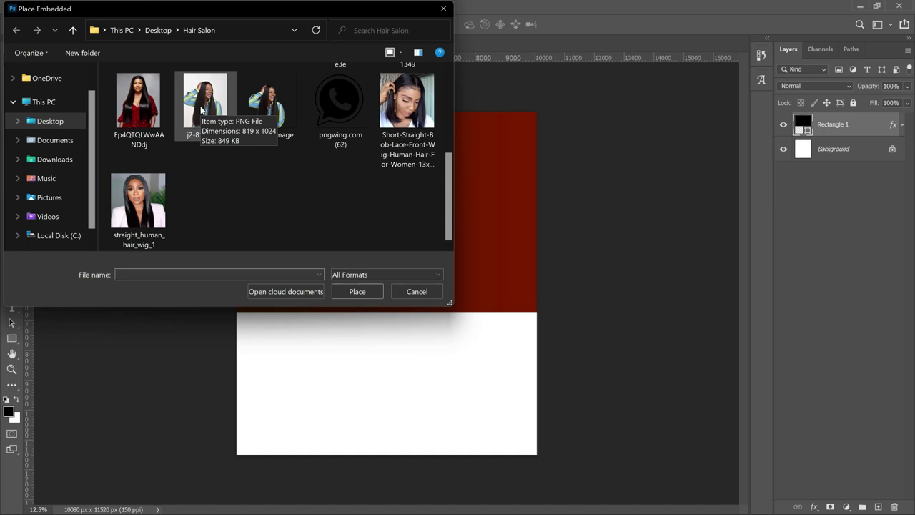
{"action": "double_click", "coordinate": [267, 118]}
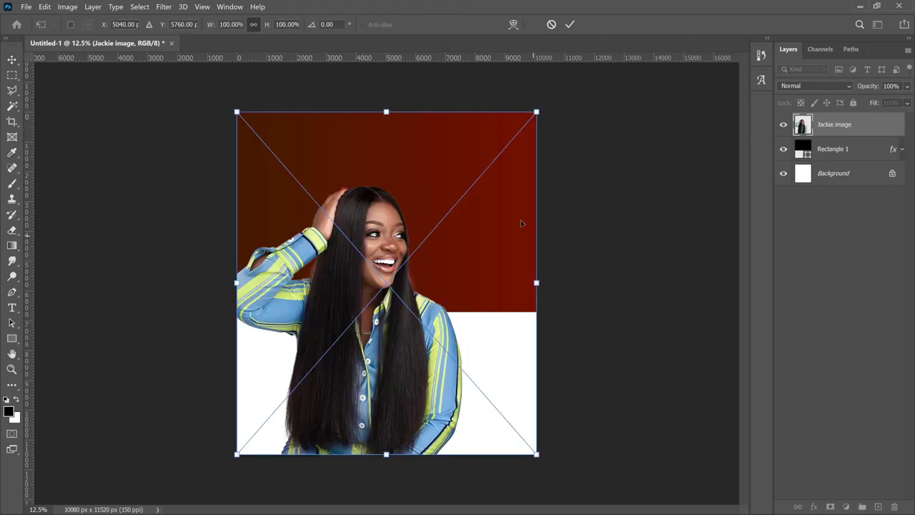
{"action": "key", "text": "Return"}
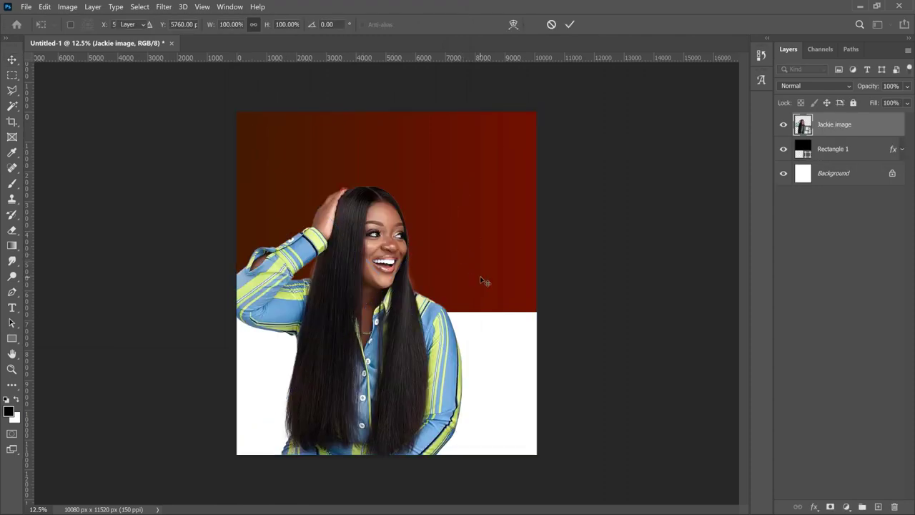
{"action": "left_click_drag", "start_coordinate": [439, 303], "coordinate": [387, 303]}
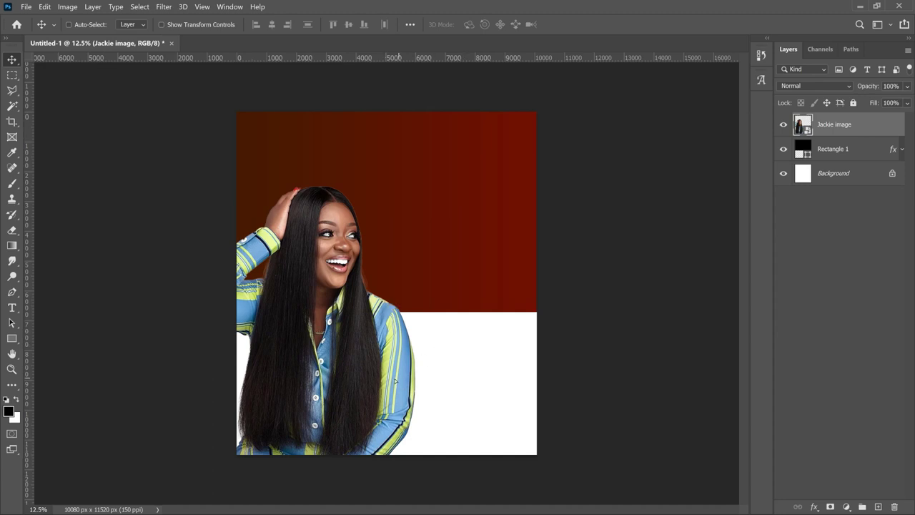
{"action": "left_click_drag", "start_coordinate": [395, 381], "coordinate": [395, 374]}
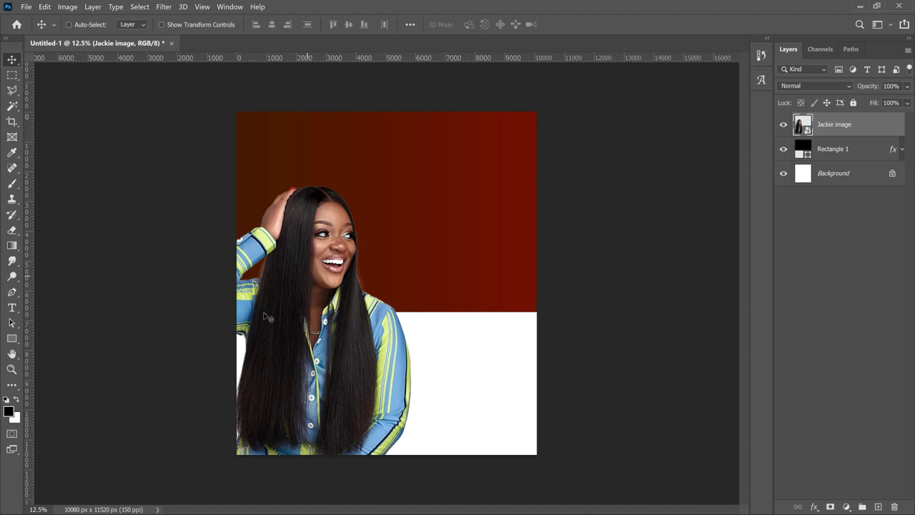
- Draw a black rectangle about 4344 × 4500 px on the red area beside the woman's head
{"action": "left_click", "coordinate": [11, 339]}
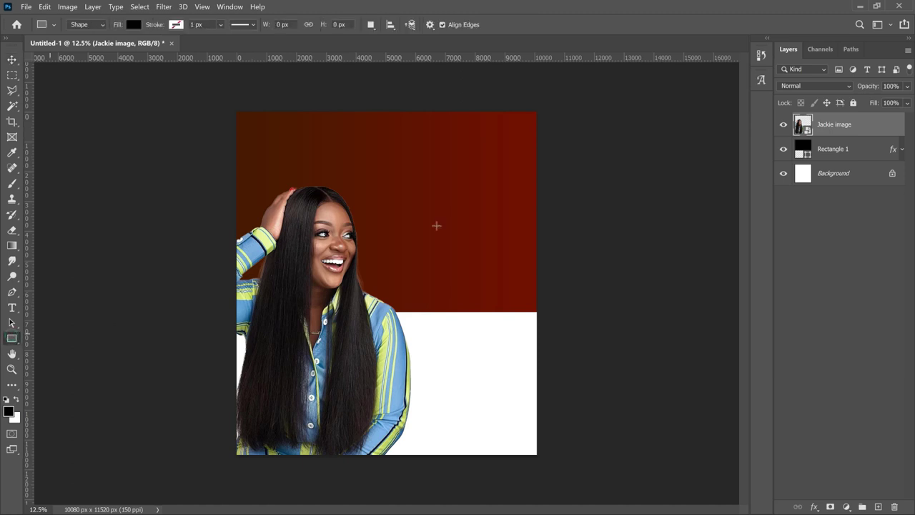
{"action": "left_click_drag", "start_coordinate": [394, 152], "coordinate": [523, 286]}
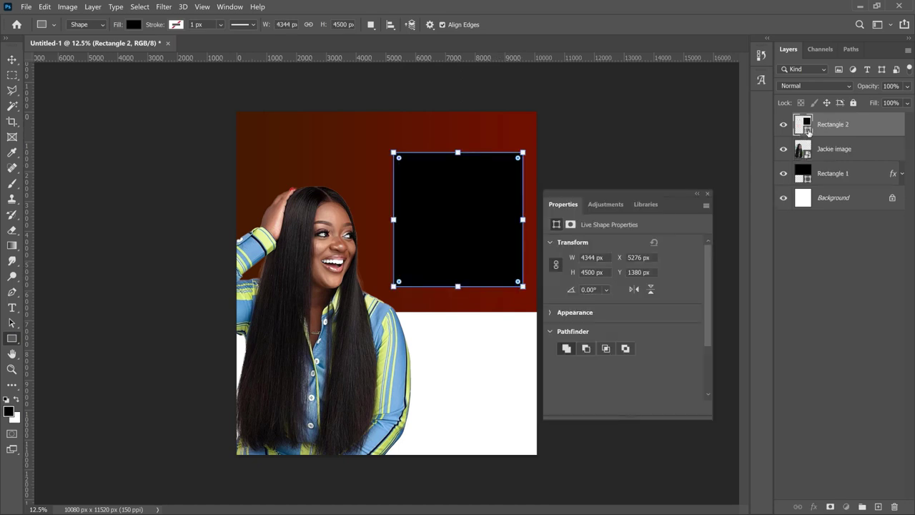
- Change the black rectangle's fill to white and lower its layer opacity to 10%
{"action": "double_click", "coordinate": [805, 129]}
{"action": "left_click_drag", "start_coordinate": [680, 242], "coordinate": [601, 184]}
{"action": "left_click", "coordinate": [889, 183]}
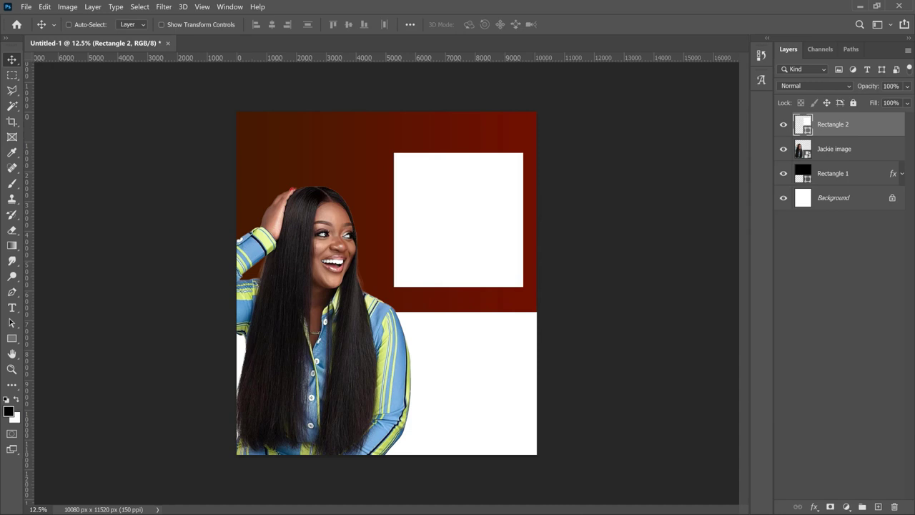
{"action": "left_click", "coordinate": [863, 86]}
{"action": "type", "text": "10"}
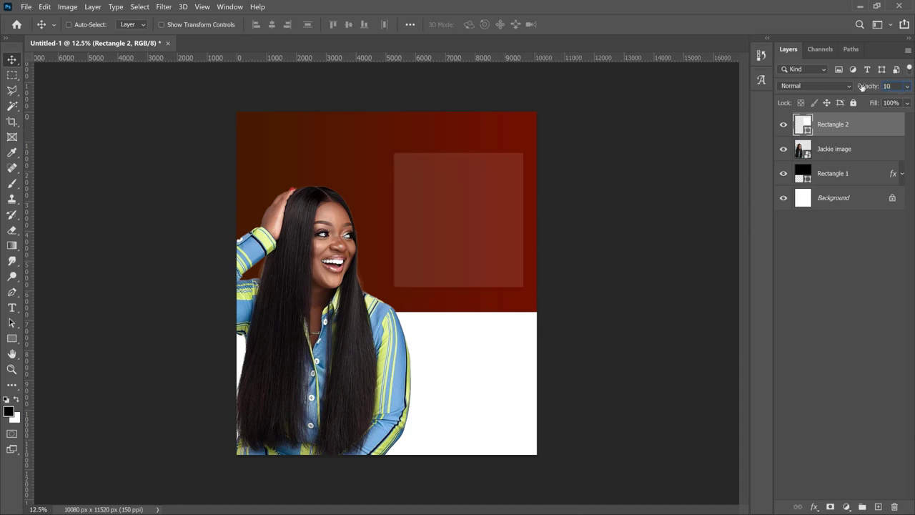
{"action": "key", "text": "Return"}
- Duplicate the translucent rectangle and scale the copy to about 88.5%, leaving an even margin inside the original
{"action": "key", "text": "ctrl+j"}
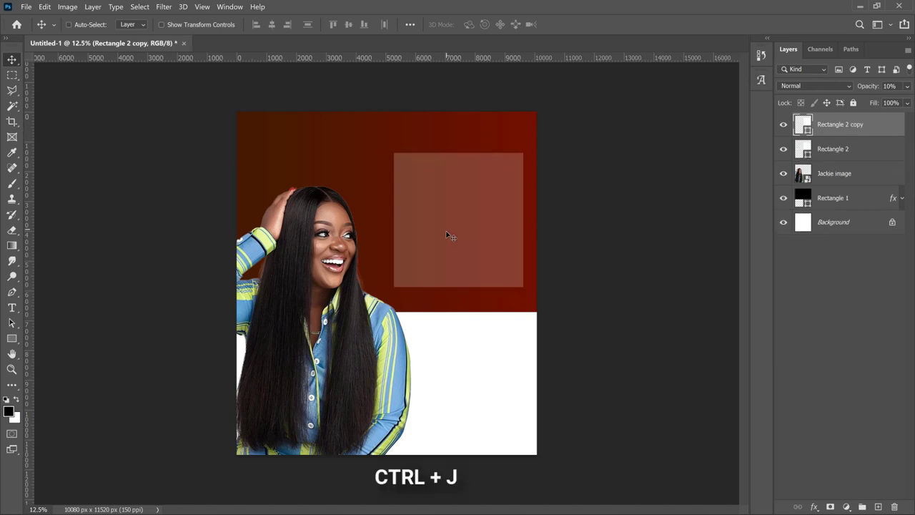
{"action": "key", "text": "ctrl+t"}
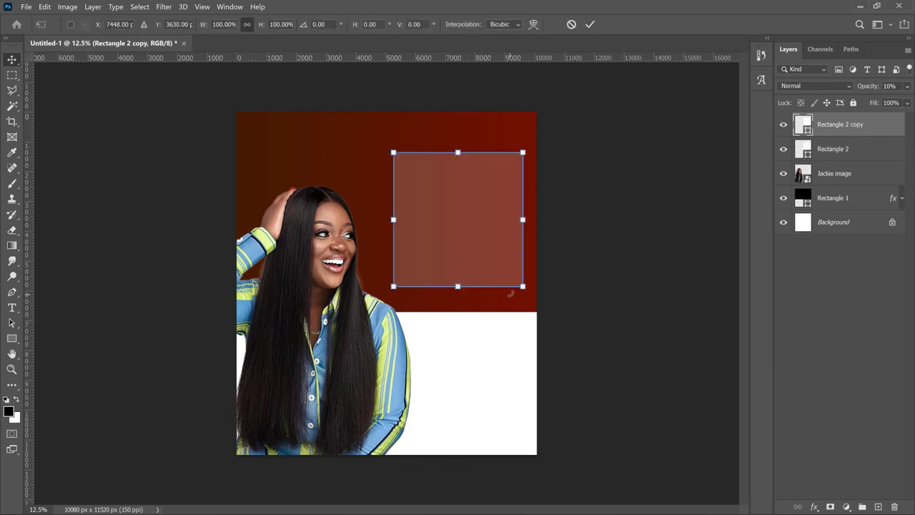
{"action": "left_click_drag", "start_coordinate": [522, 286], "coordinate": [516, 278]}
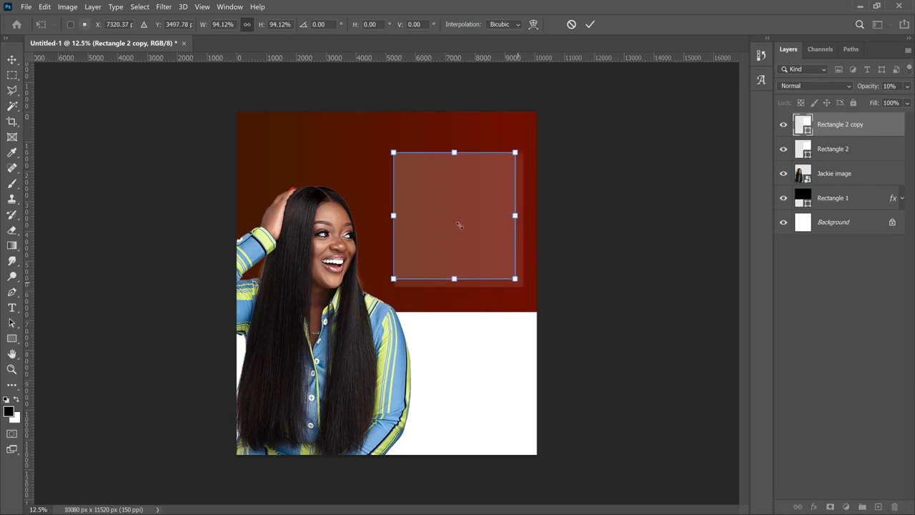
{"action": "left_click_drag", "start_coordinate": [393, 152], "coordinate": [401, 159]}
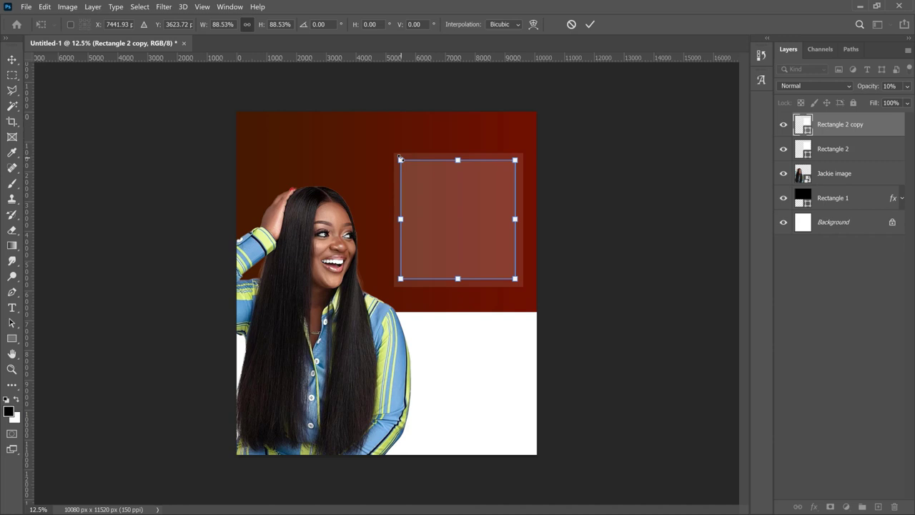
{"action": "key", "text": "Return"}
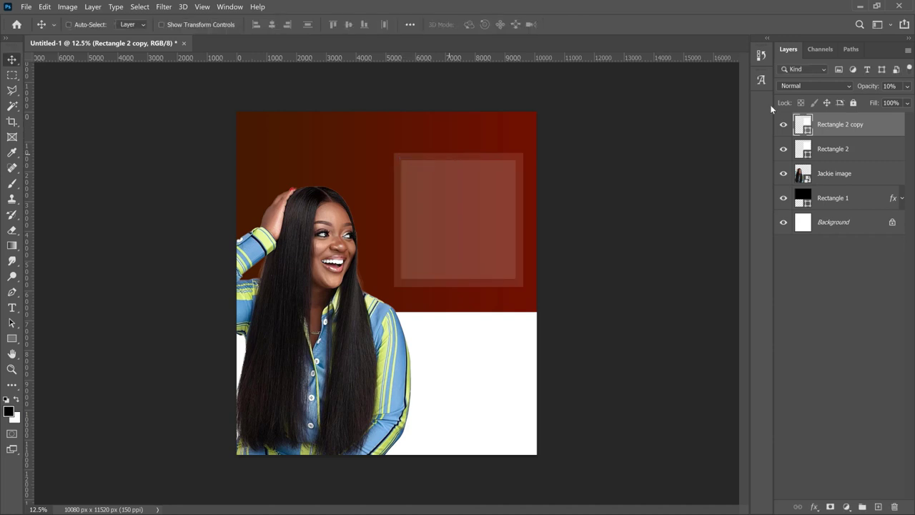
- Set the inner rectangle's opacity to 100% and shrink it to fill roughly the upper-left quarter of the translucent panel
{"action": "left_click", "coordinate": [862, 87]}
{"action": "type", "text": "100"}
{"action": "key", "text": "Return"}
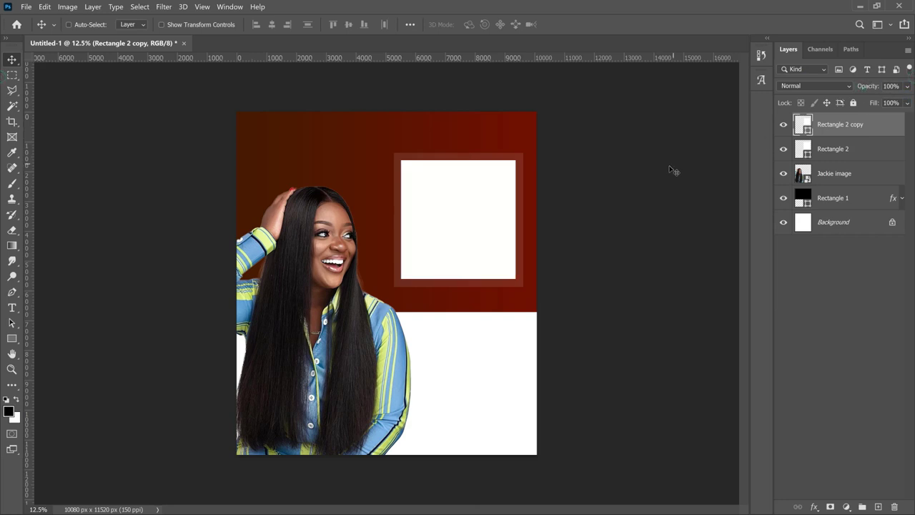
{"action": "key", "text": "ctrl+t"}
{"action": "left_click_drag", "start_coordinate": [514, 277], "coordinate": [456, 222]}
{"action": "key", "text": "Return"}
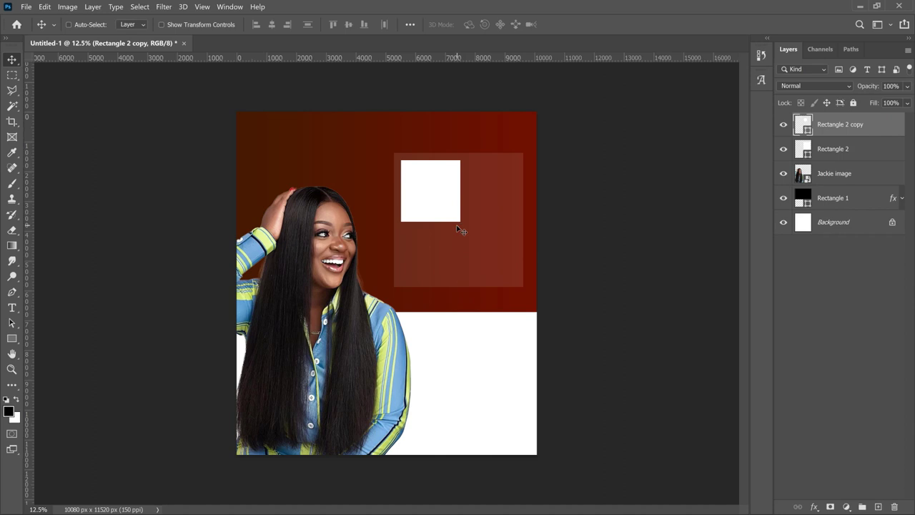
- Duplicate the white square and position the copy to its right in the same row, with a narrow gap between them
{"action": "key", "text": "ctrl+j"}
{"action": "left_click_drag", "start_coordinate": [475, 208], "coordinate": [502, 204]}
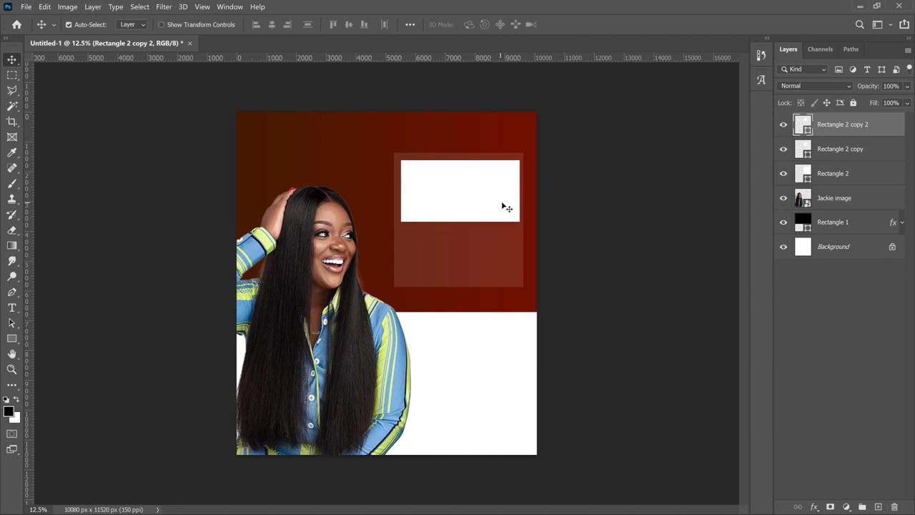
{"action": "key", "text": "shift+Right"}
{"action": "key", "text": "shift+Right"}
{"action": "key", "text": "shift+Left"}
{"action": "key", "text": "shift+Left"}
- Scale both white squares together to about 3909 × 1985 px and centre them horizontally in the translucent panel
{"action": "left_click", "coordinate": [858, 149], "text": "ctrl"}
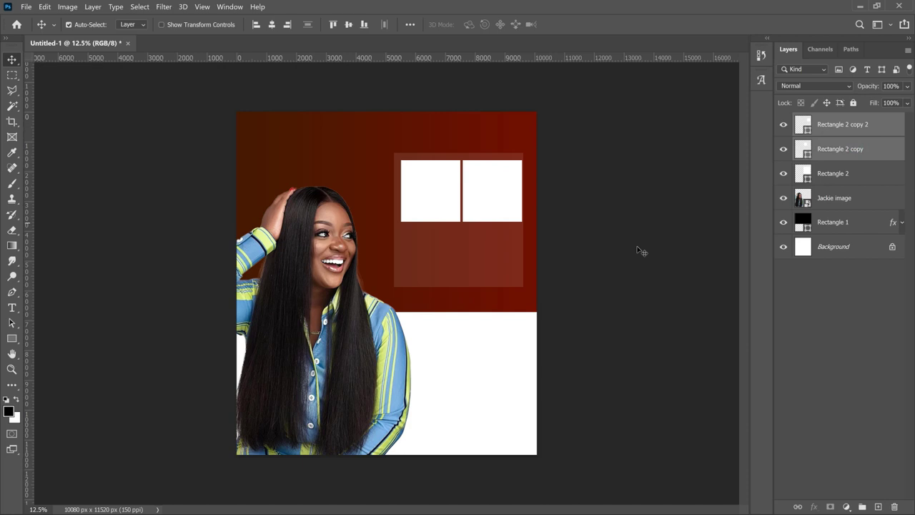
{"action": "key", "text": "z"}
{"action": "left_click", "coordinate": [510, 135]}
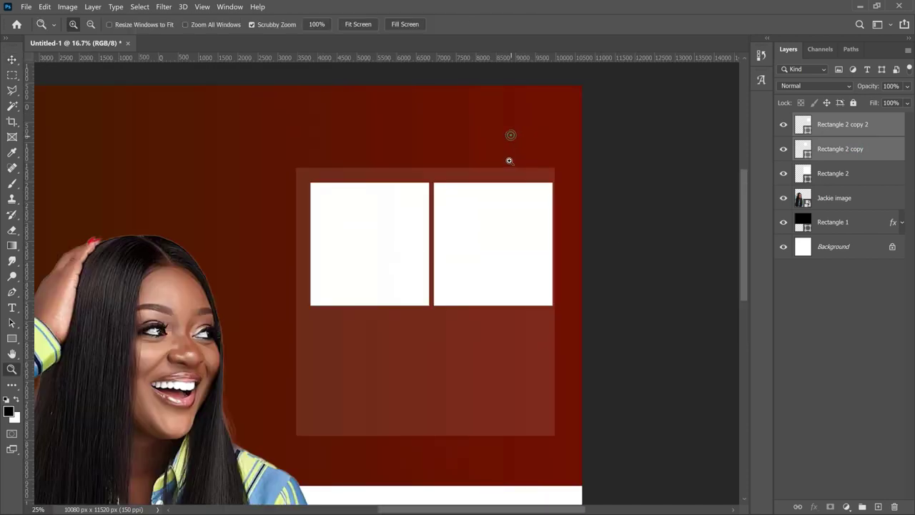
{"action": "left_click", "coordinate": [513, 208]}
{"action": "key", "text": "v"}
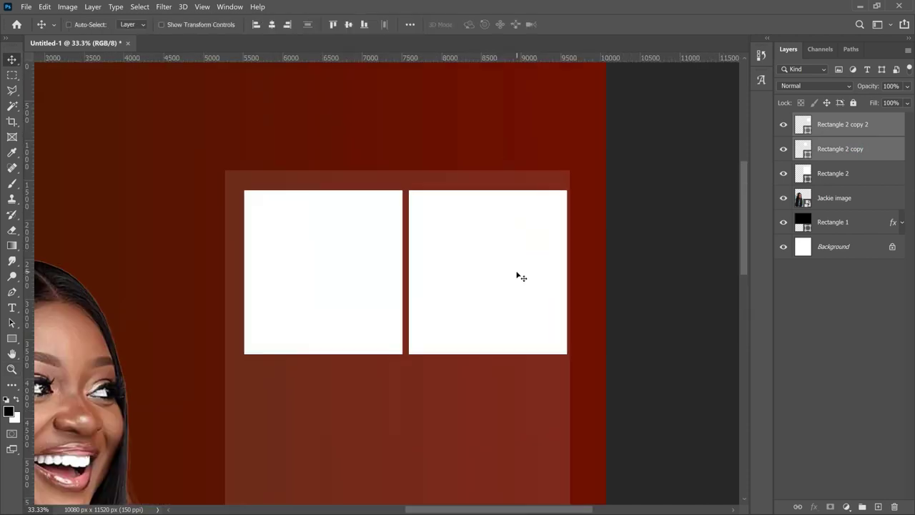
{"action": "key", "text": "ctrl+minus"}
{"action": "key", "text": "ctrl+t"}
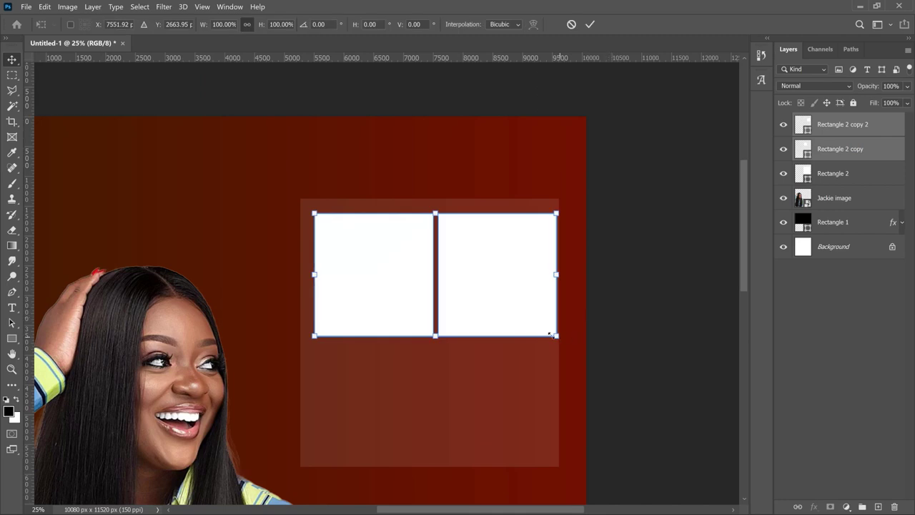
{"action": "left_click_drag", "start_coordinate": [557, 336], "coordinate": [548, 330]}
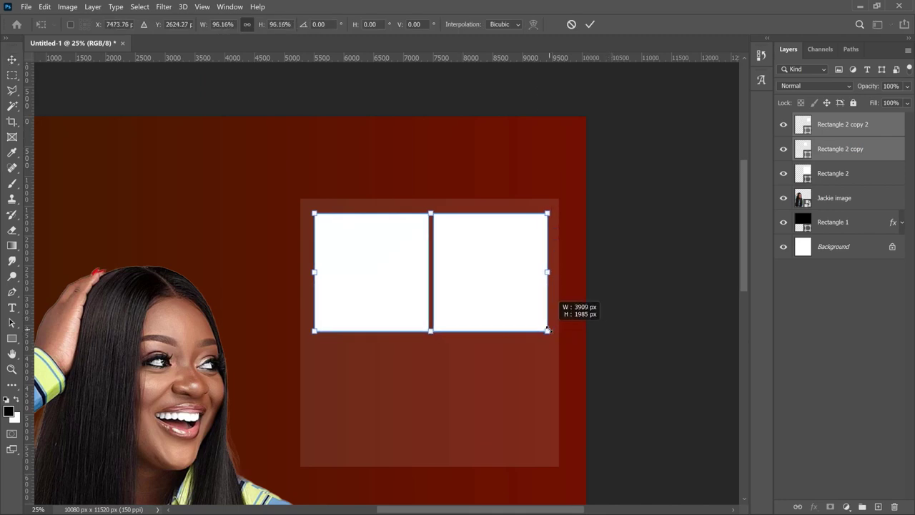
{"action": "key", "text": "Return"}
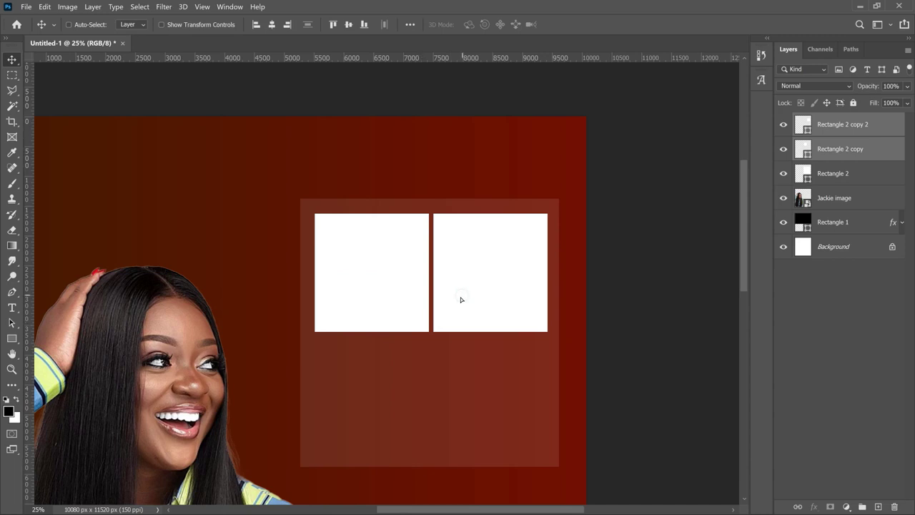
{"action": "left_click_drag", "start_coordinate": [462, 297], "coordinate": [462, 302]}
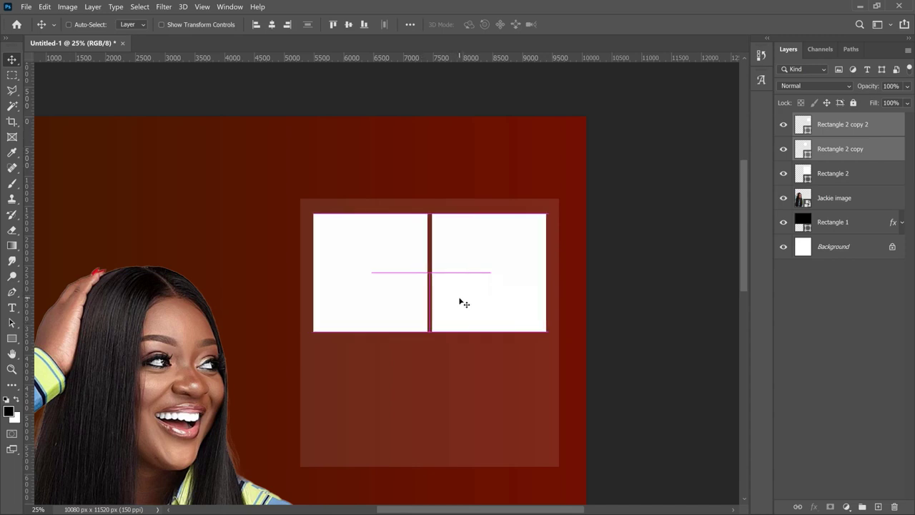
- Duplicate the pair of white squares directly below and nudge the copies up to match the narrow gap between columns
{"action": "scroll", "coordinate": [464, 303], "scroll_direction": "down", "scroll_amount": 3}
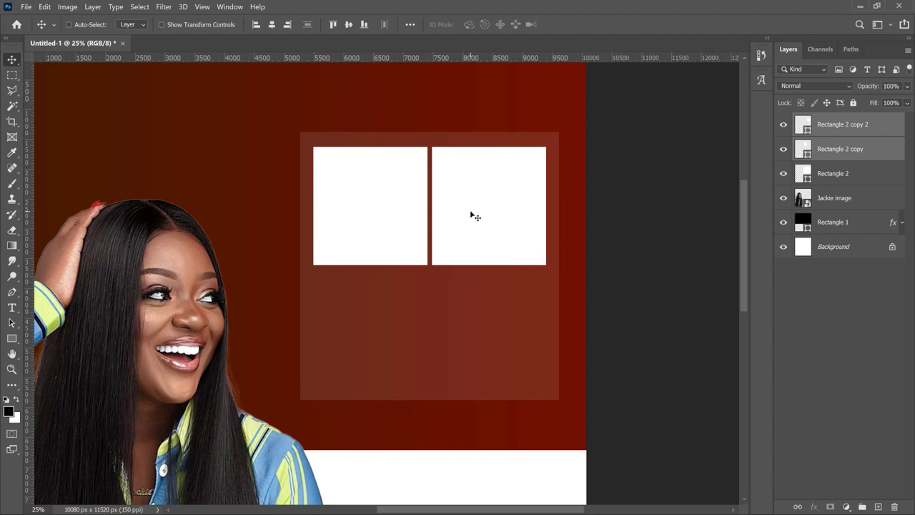
{"action": "left_click_drag", "start_coordinate": [472, 214], "coordinate": [454, 312]}
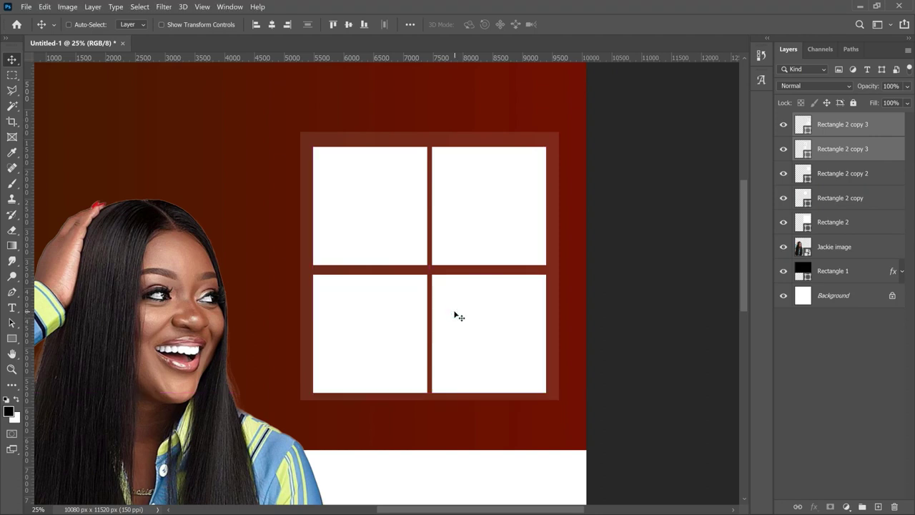
{"action": "key", "text": "Up"}
{"action": "key", "text": "Up"}
{"action": "key", "text": "Up"}
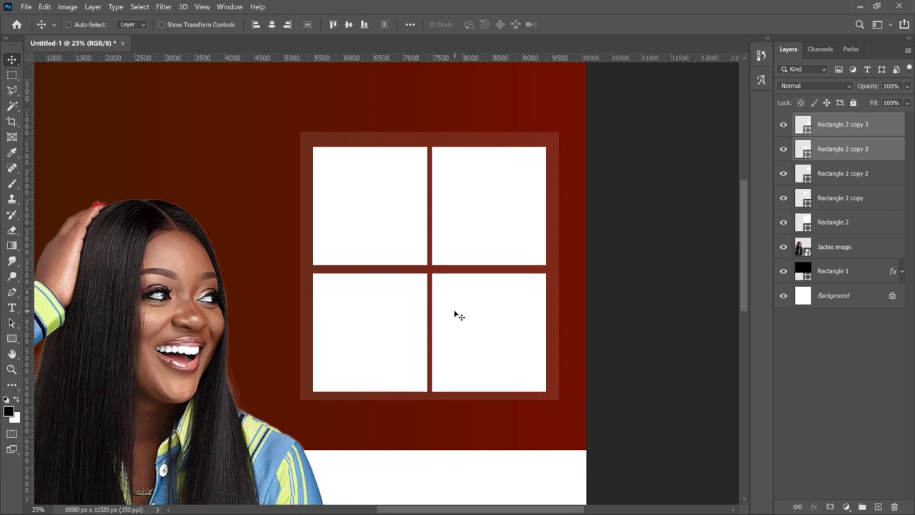
{"action": "key", "text": "Up"}
{"action": "key", "text": "Up"}
{"action": "key", "text": "Up"}
{"action": "key", "text": "Up"}
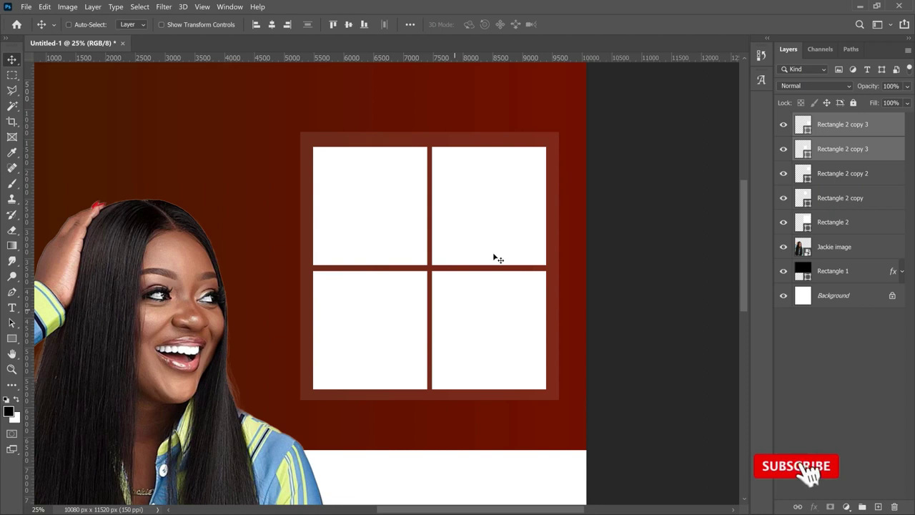
- Select all four white square layers and nudge them slightly upward within the translucent panel
{"action": "double_click", "coordinate": [842, 127]}
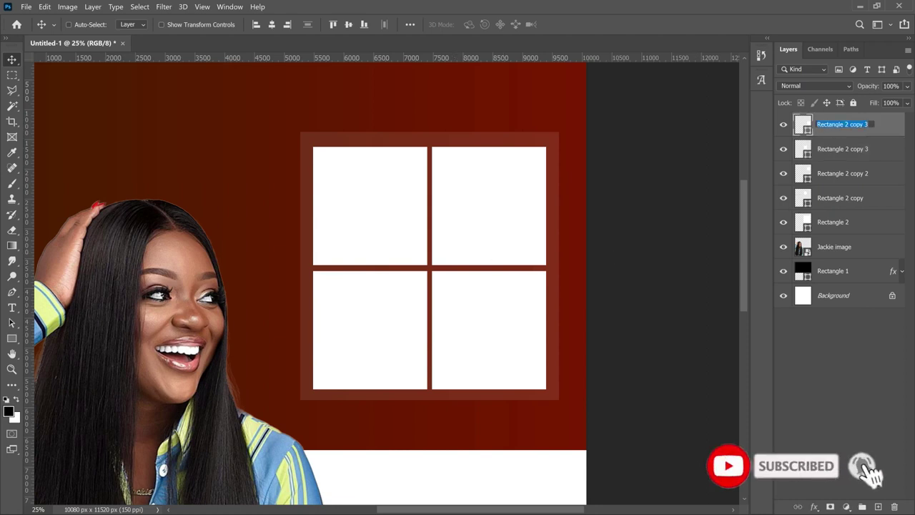
{"action": "key", "text": "Return"}
{"action": "left_click", "coordinate": [851, 149]}
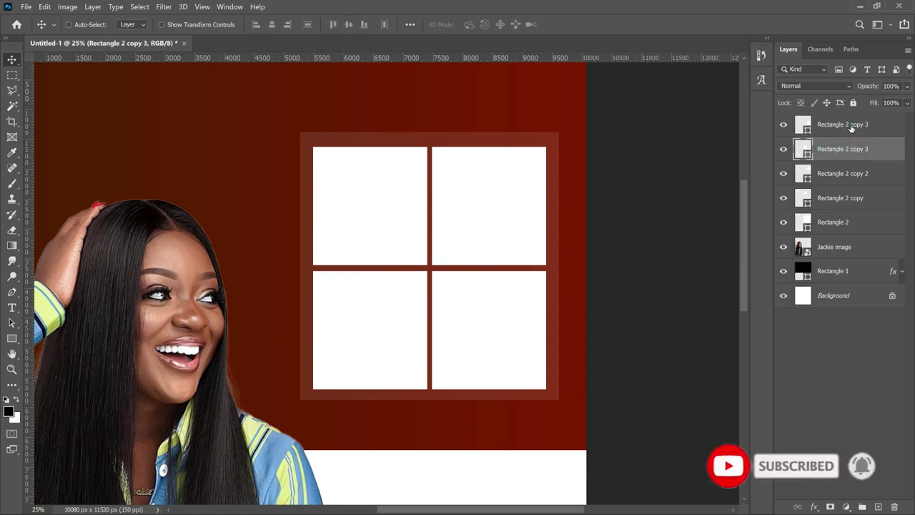
{"action": "left_click", "coordinate": [850, 126]}
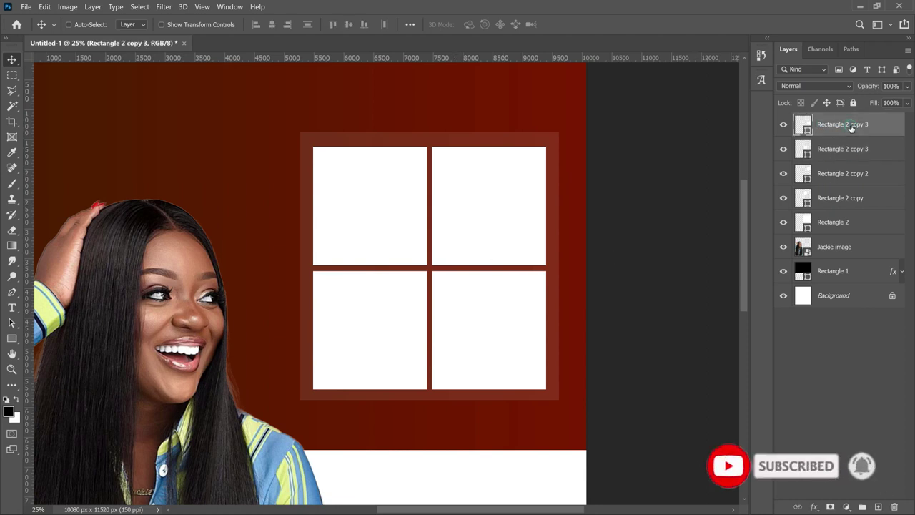
{"action": "left_click", "coordinate": [845, 204], "text": "shift"}
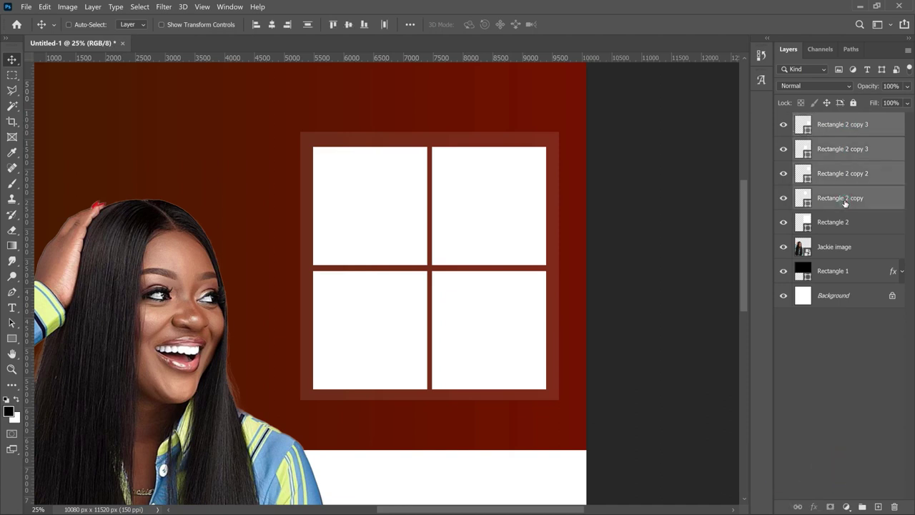
{"action": "key", "text": "Up"}
{"action": "key", "text": "Up"}
{"action": "key", "text": "Up"}
{"action": "key", "text": "Up"}
{"action": "key", "text": "Up"}
{"action": "key", "text": "Up"}
{"action": "key", "text": "Up"}
{"action": "key", "text": "Up"}
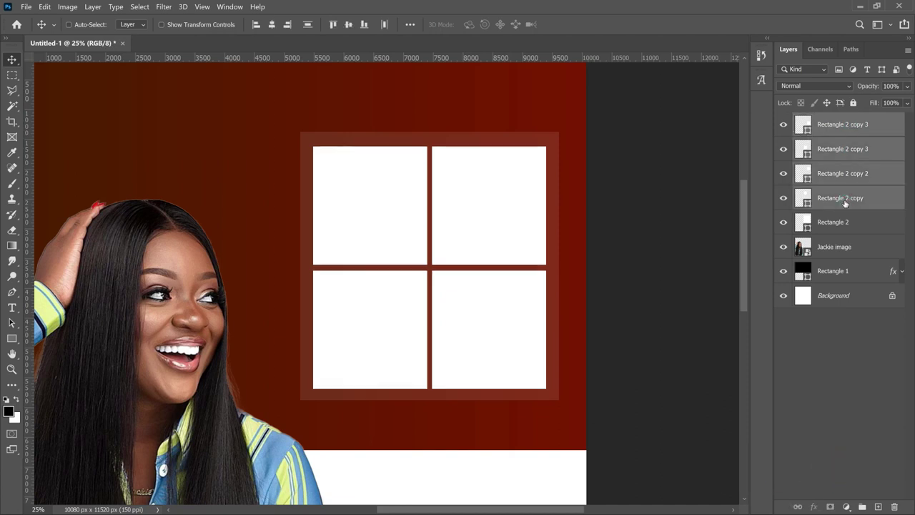
{"action": "key", "text": "Up"}
{"action": "key", "text": "Up"}
{"action": "key", "text": "Up"}
{"action": "key", "text": "Up"}
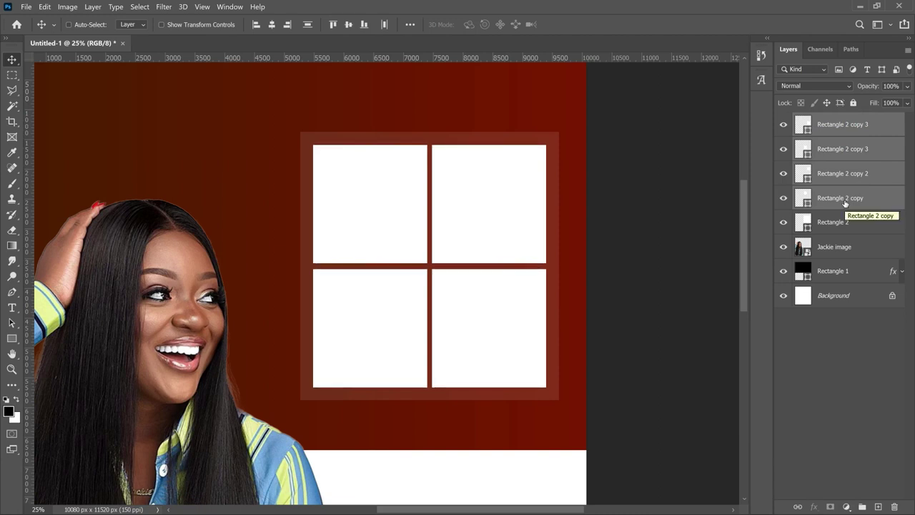
{"action": "right_click", "coordinate": [365, 198]}
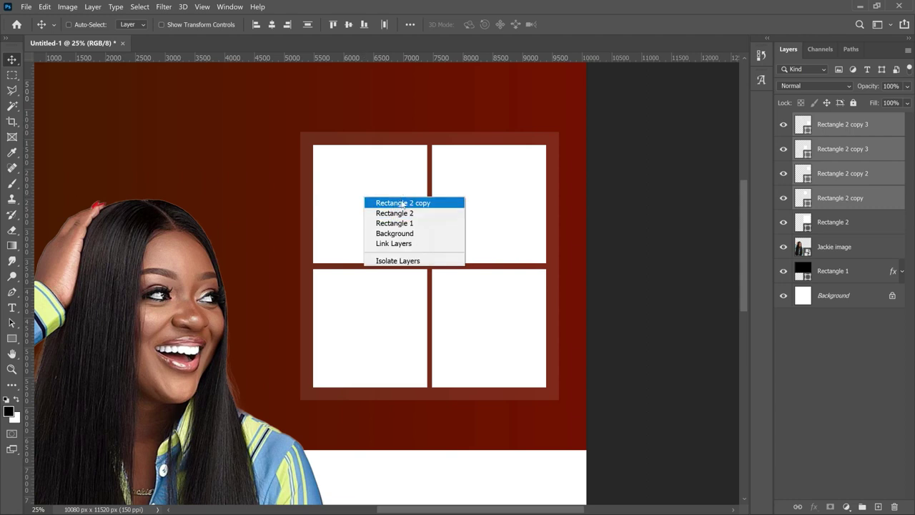
{"action": "left_click", "coordinate": [401, 203]}
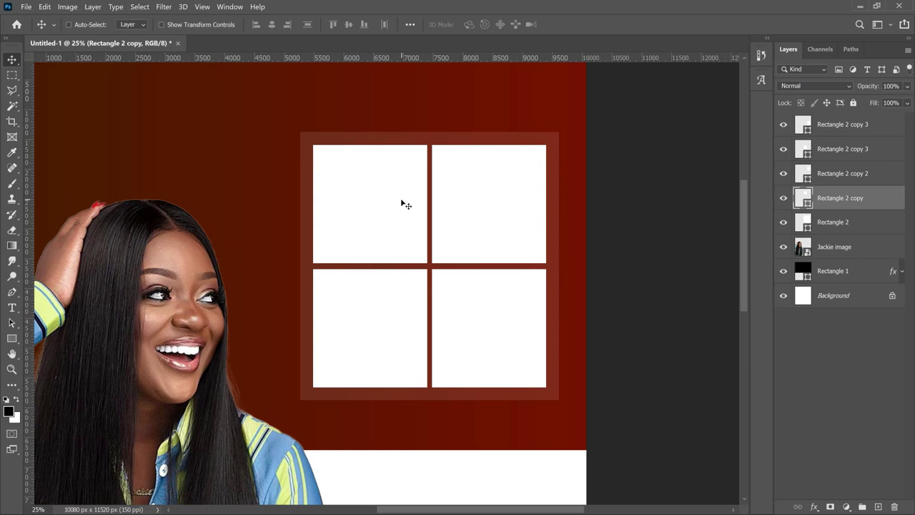
{"action": "scroll", "coordinate": [407, 205], "scroll_direction": "left", "scroll_amount": 2}
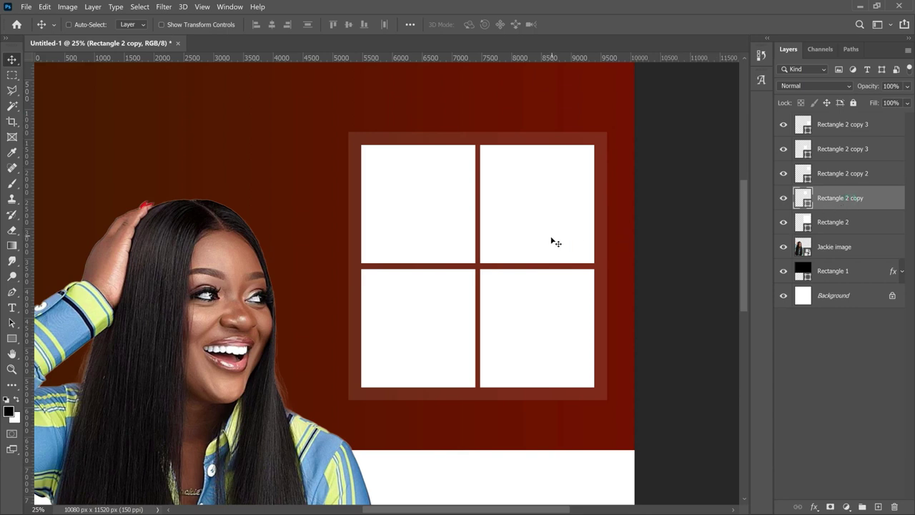
{"action": "left_click", "coordinate": [26, 6]}
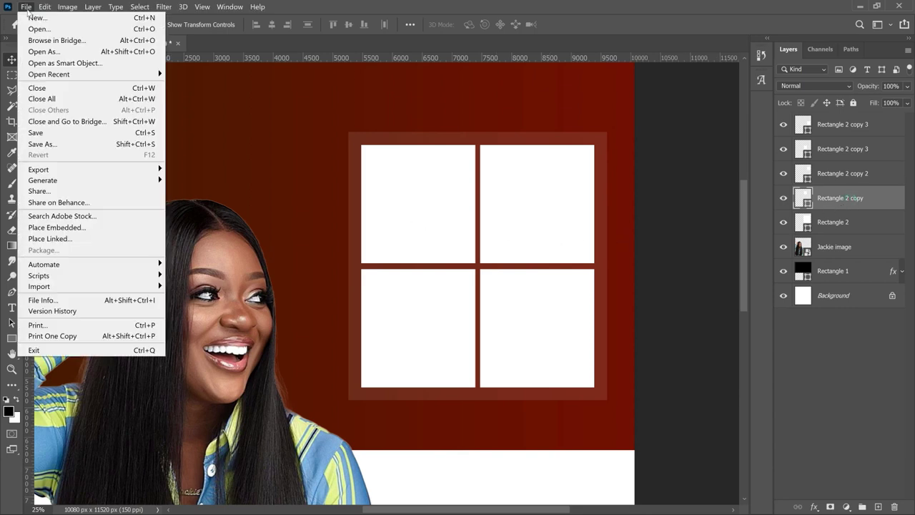
{"action": "left_click", "coordinate": [57, 227]}
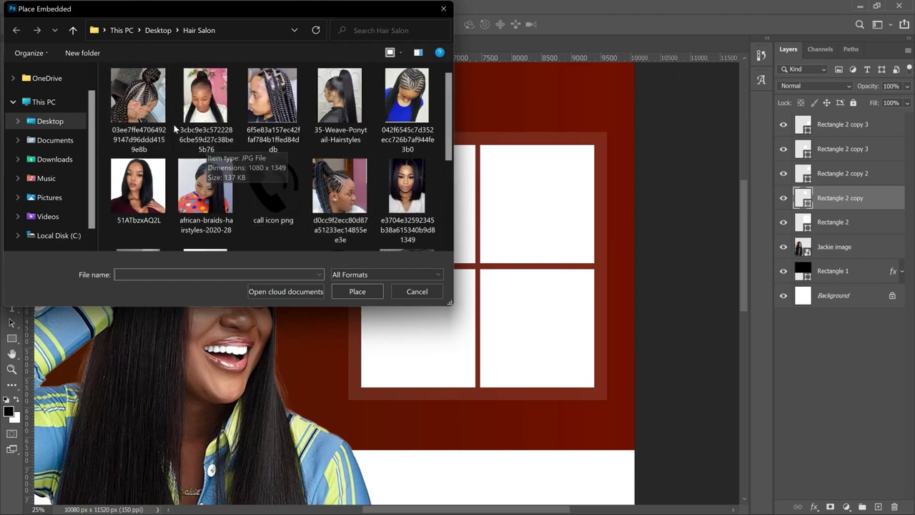
{"action": "left_click", "coordinate": [145, 102]}
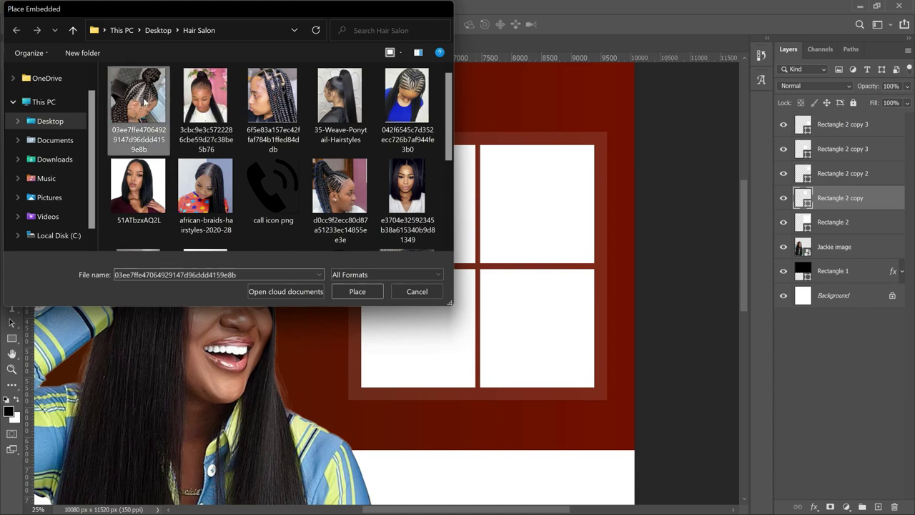
{"action": "double_click", "coordinate": [143, 98]}
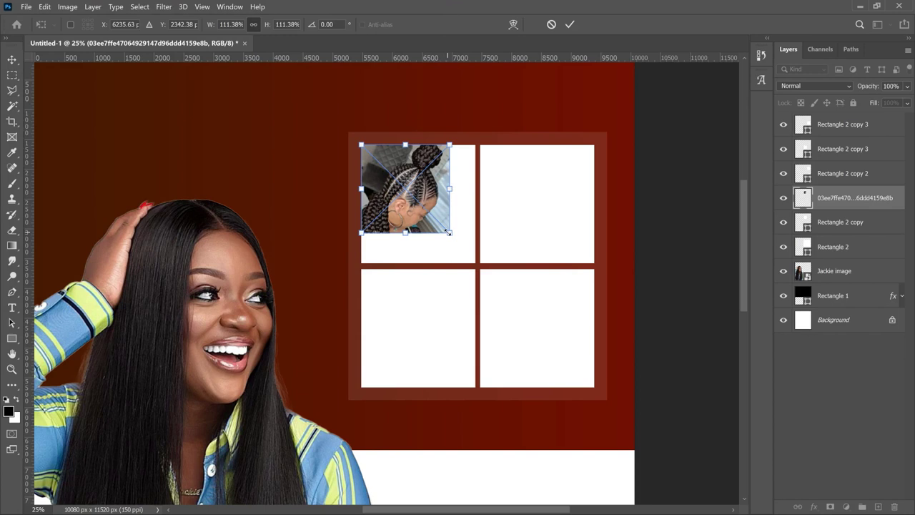
{"action": "left_click_drag", "start_coordinate": [448, 232], "coordinate": [479, 263]}
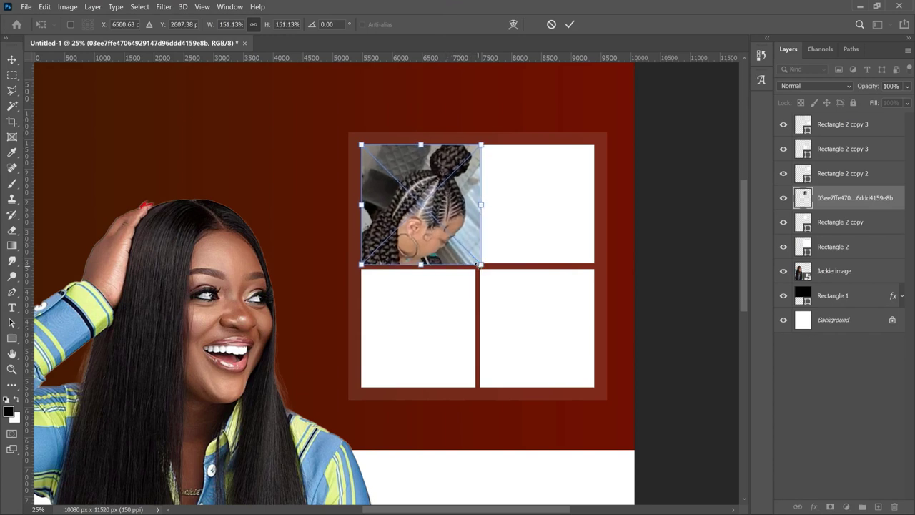
{"action": "key", "text": "Return"}
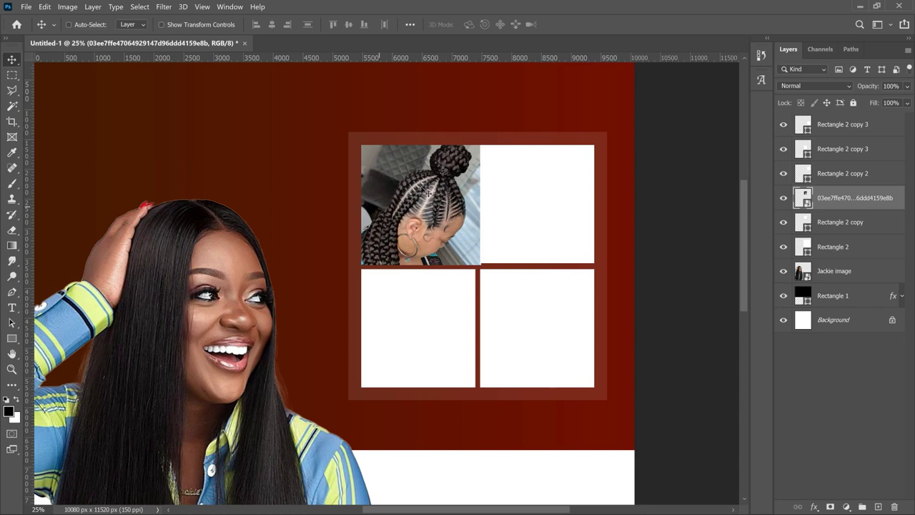
- Clip the braided bun photo to the upper-left square and rename its layer "fgds"
{"action": "right_click", "coordinate": [862, 201]}
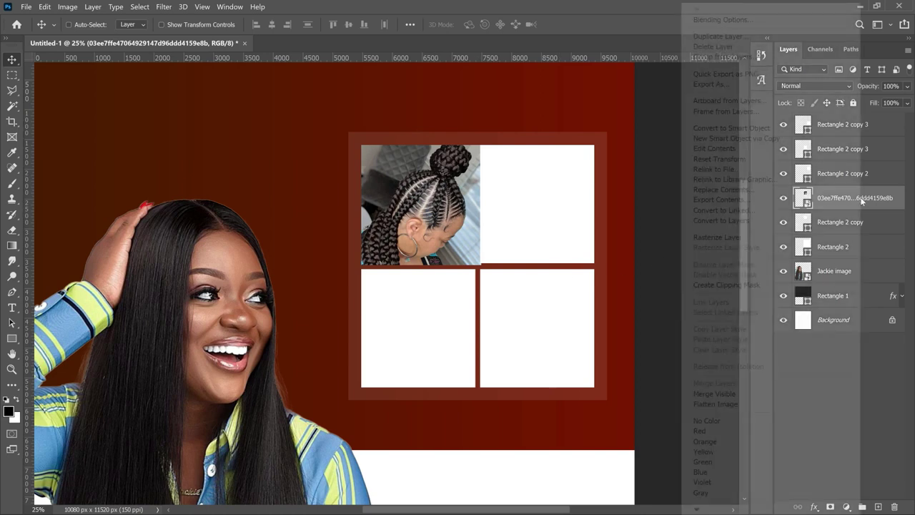
{"action": "left_click", "coordinate": [767, 286]}
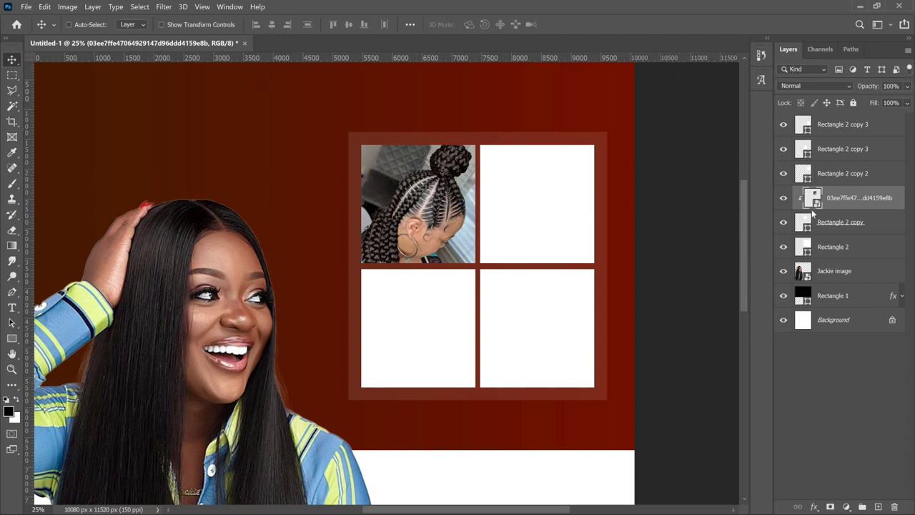
{"action": "double_click", "coordinate": [848, 199]}
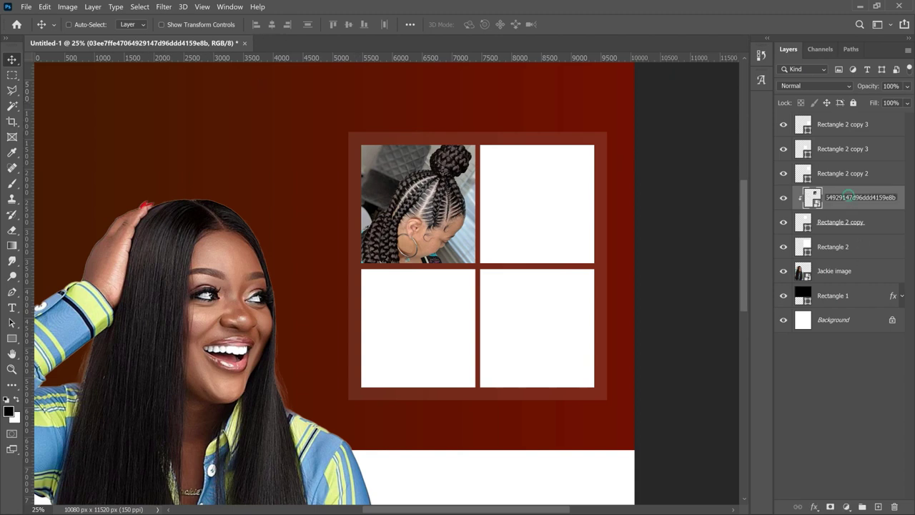
{"action": "key", "text": "ctrl+a"}
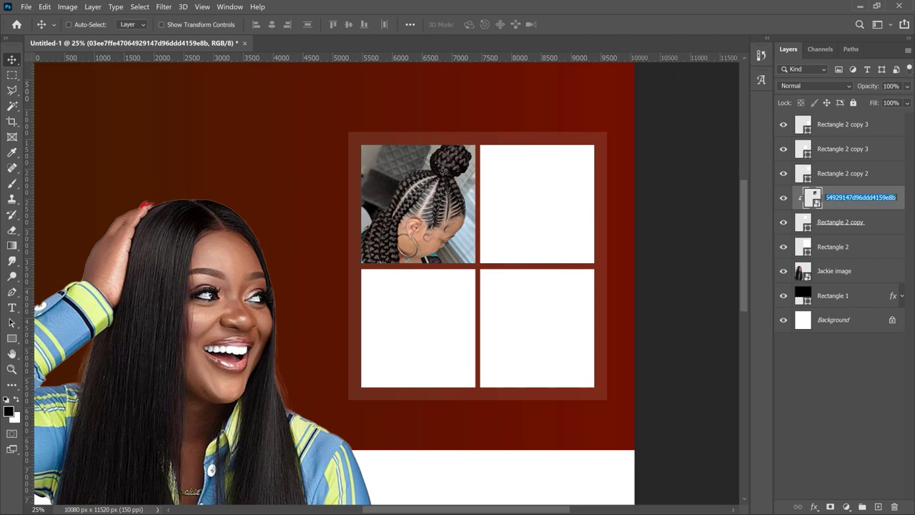
{"action": "type", "text": "fqds"}
{"action": "key", "text": "Return"}
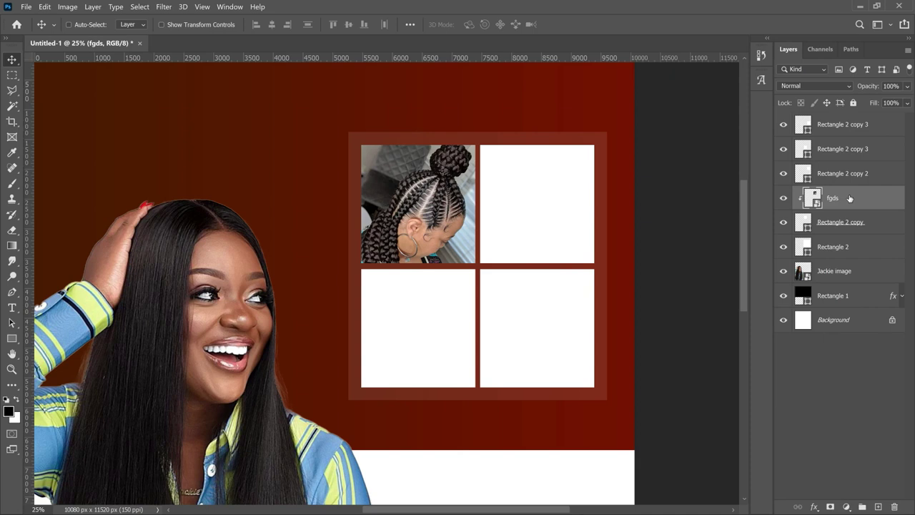
- Embed the image 35-Weave-Ponytail-Hairstyles directly above the upper-right square's layer, Rectangle 2 copy 2
{"action": "right_click", "coordinate": [508, 194]}
{"action": "left_click", "coordinate": [832, 176]}
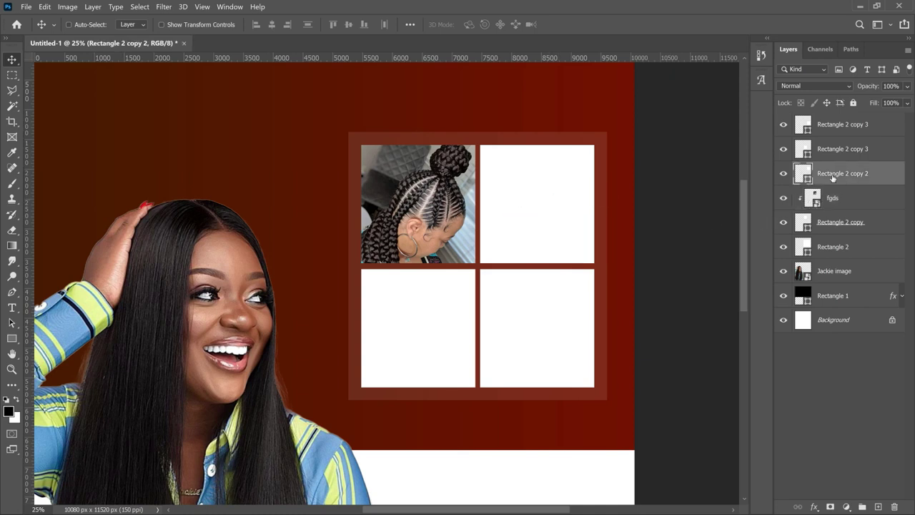
{"action": "left_click", "coordinate": [25, 7]}
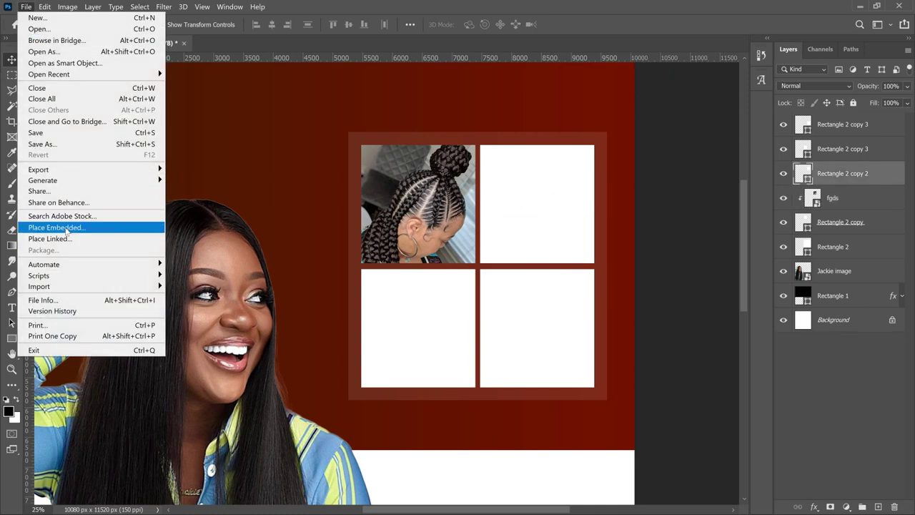
{"action": "left_click", "coordinate": [65, 229]}
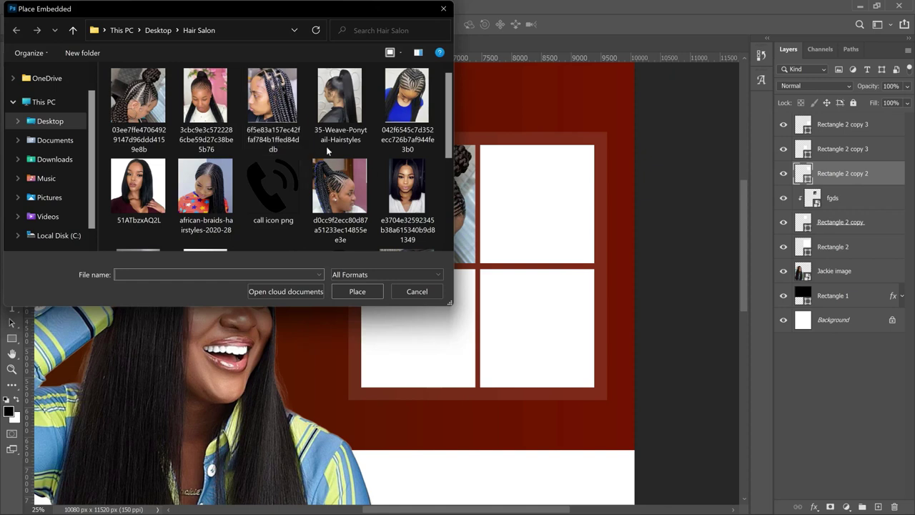
{"action": "double_click", "coordinate": [350, 102]}
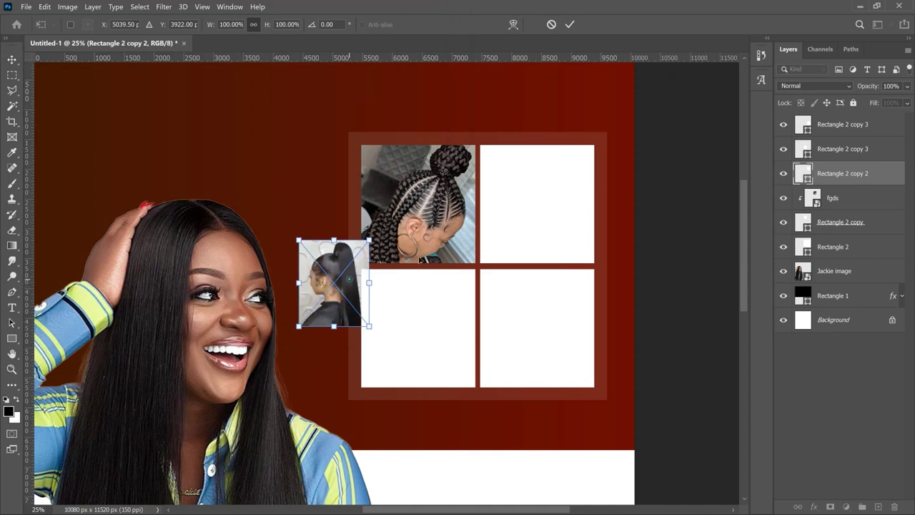
- Scale the ponytail photo to about 170% over the upper-right square and clip it to that square
{"action": "left_click_drag", "start_coordinate": [348, 283], "coordinate": [525, 178]}
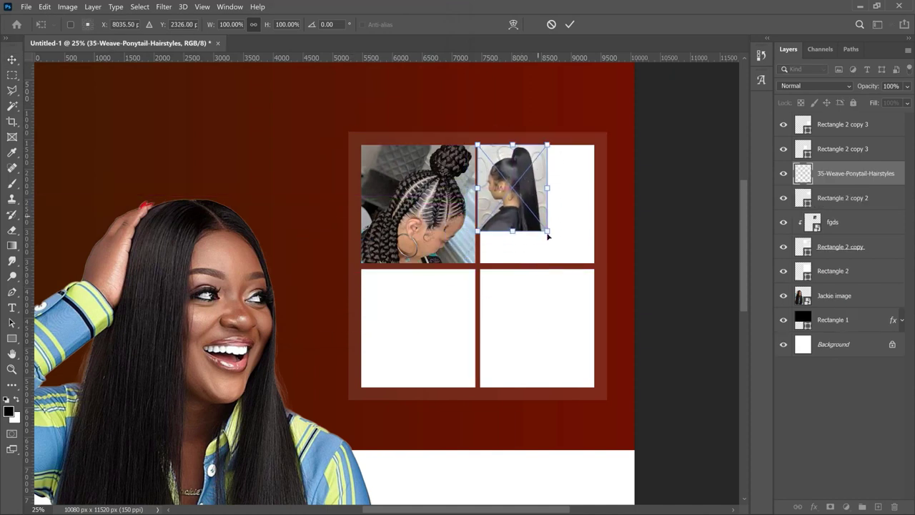
{"action": "left_click_drag", "start_coordinate": [552, 233], "coordinate": [611, 273]}
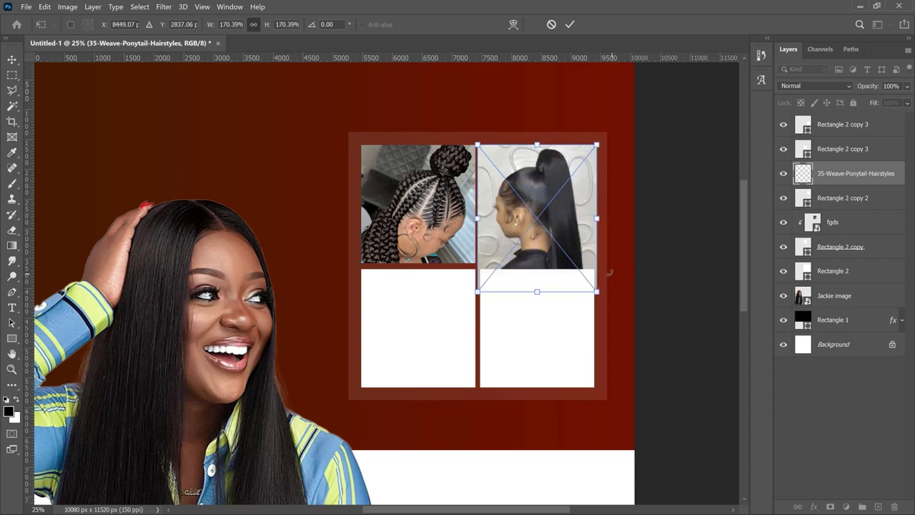
{"action": "key", "text": "Return"}
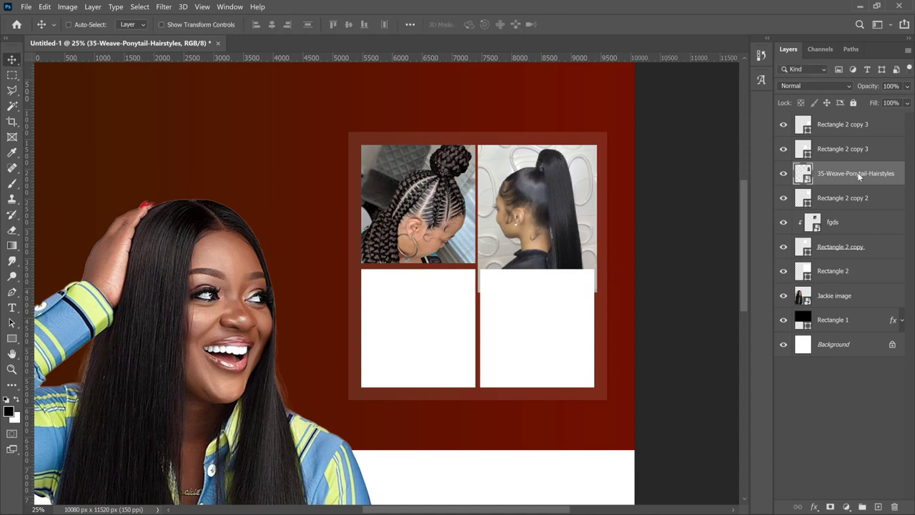
{"action": "right_click", "coordinate": [858, 175]}
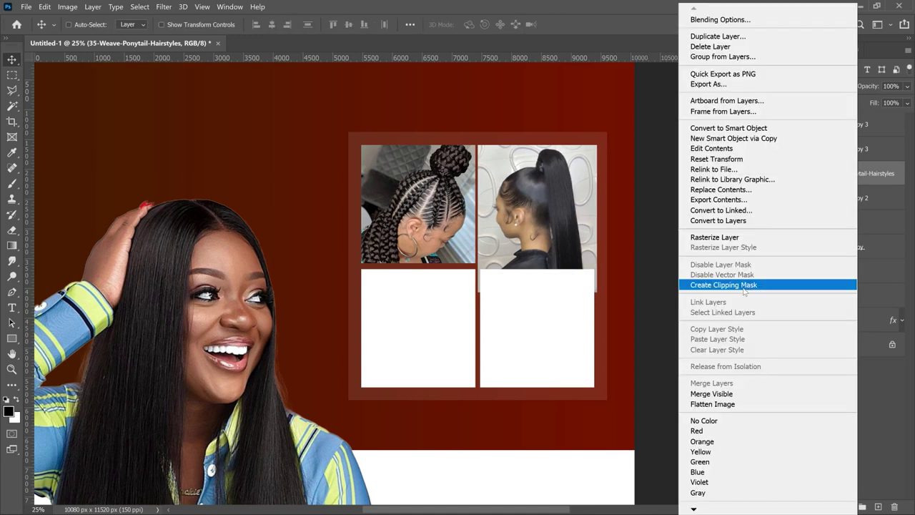
{"action": "left_click", "coordinate": [744, 286]}
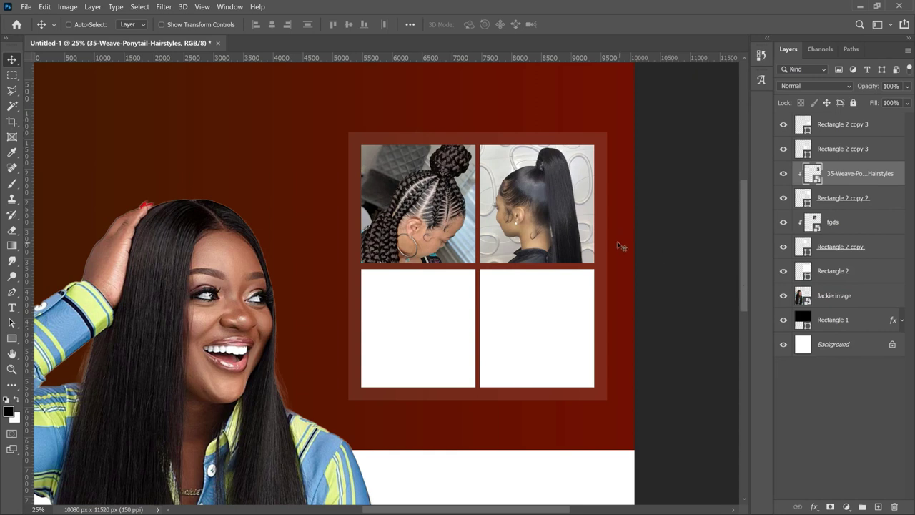
- Embed the Short-Straight-Bob-Lace-Front-Wig photo above the lower-left square's layer and size it to cover that square
{"action": "left_click", "coordinate": [457, 327], "text": "ctrl"}
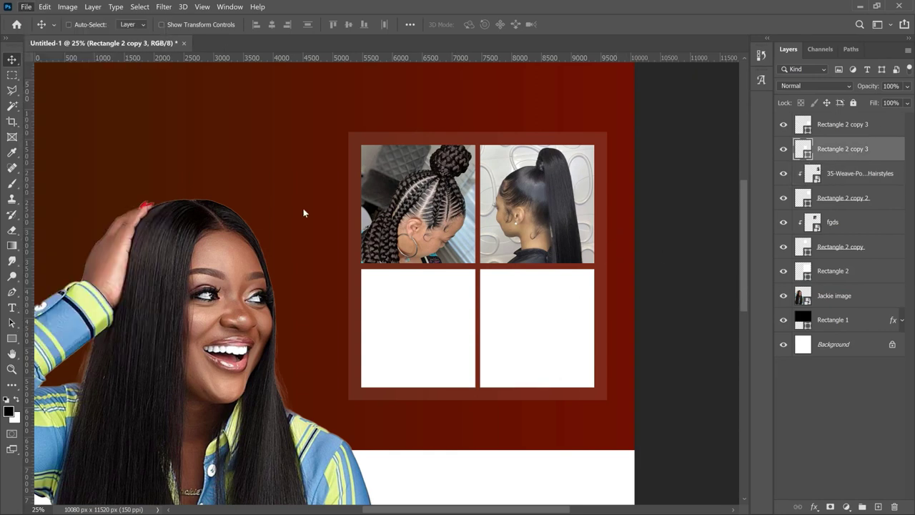
{"action": "key", "text": "ctrl+shift+p"}
{"action": "key", "text": "Return"}
{"action": "left_click_drag", "start_coordinate": [324, 244], "coordinate": [414, 294]}
{"action": "key", "text": "Return"}
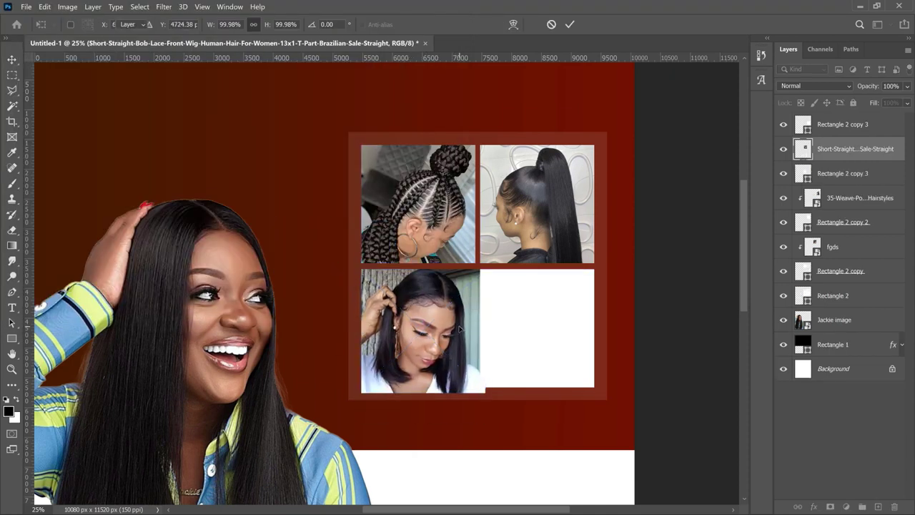
- Clip the short bob photo to the lower-left square and rename its layer "dfd"
{"action": "right_click", "coordinate": [844, 149]}
{"action": "left_click", "coordinate": [719, 289]}
{"action": "double_click", "coordinate": [840, 148]}
{"action": "type", "text": "dfd"}
- Embed the box braids image 6f5e83a157ec42ffaf784b1ffed84ddb above the lower-right square's layer and scale it to cover that square
{"action": "left_click", "coordinate": [568, 321], "text": "ctrl"}
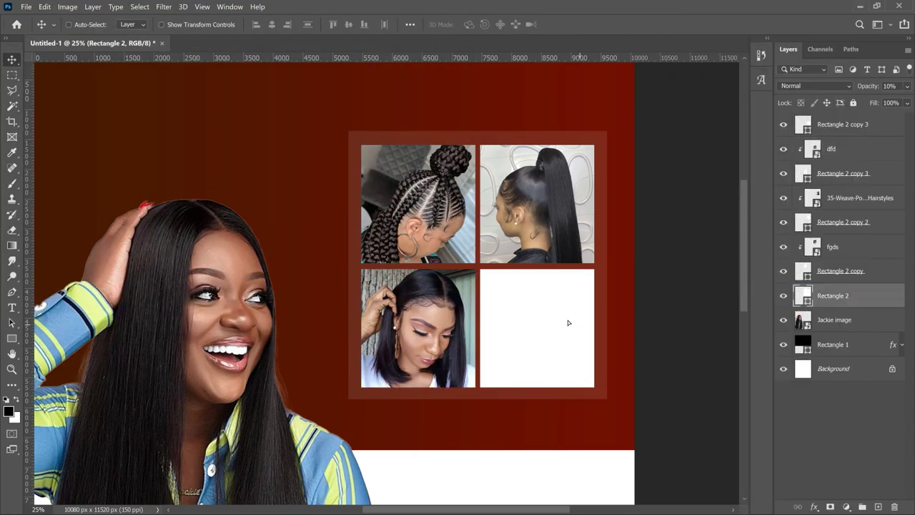
{"action": "left_click", "coordinate": [568, 321], "text": "ctrl"}
{"action": "key", "text": "ctrl+shift+p"}
{"action": "key", "text": "Return"}
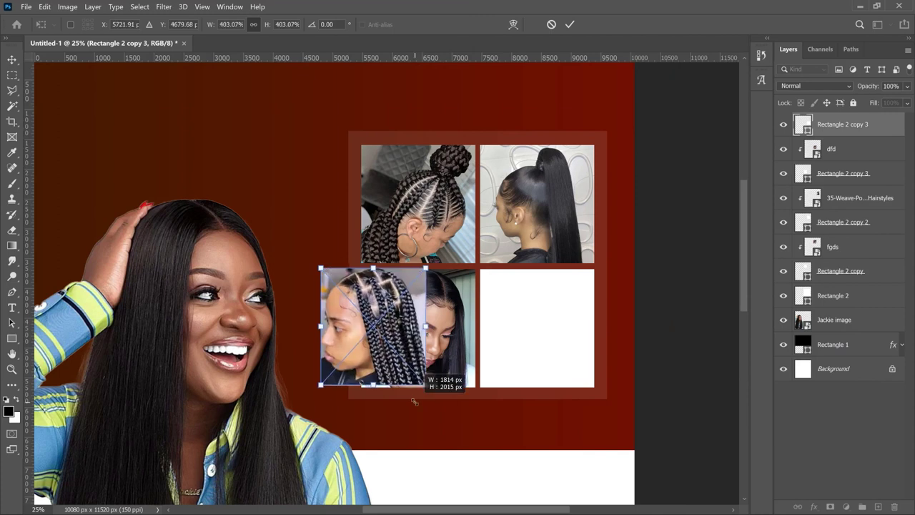
{"action": "key", "text": "Return"}
{"action": "left_click_drag", "start_coordinate": [426, 392], "coordinate": [587, 392]}
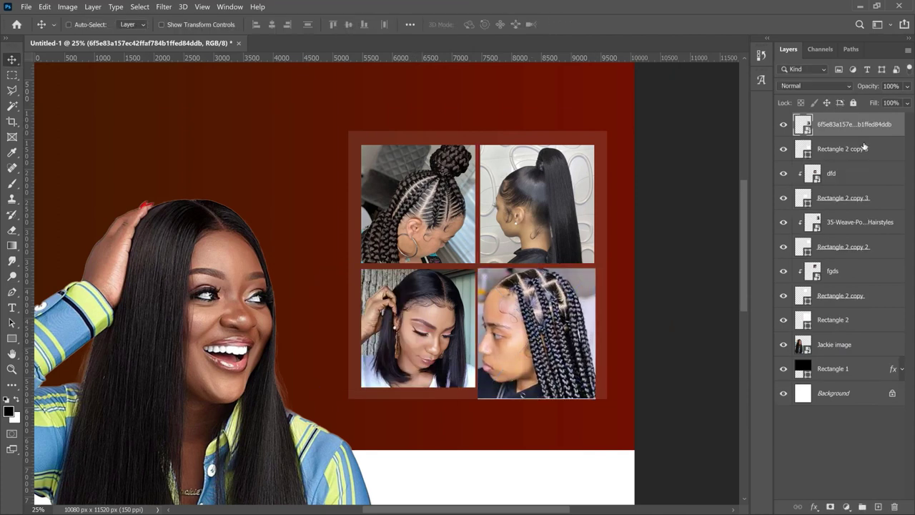
- Clip the box braids photo to the lower-right square and fit the whole flyer in view
{"action": "right_click", "coordinate": [844, 124]}
{"action": "left_click", "coordinate": [718, 289]}
{"action": "key", "text": "ctrl+0"}
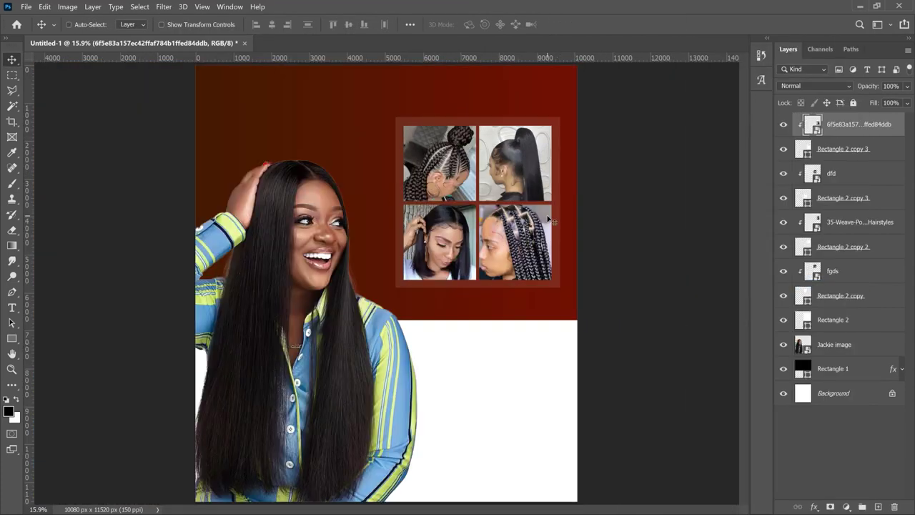
- Group all hairstyle photos, their squares and the translucent panel, and check the group by toggling its visibility
{"action": "left_click", "coordinate": [843, 321], "text": "shift"}
{"action": "key", "text": "ctrl+g"}
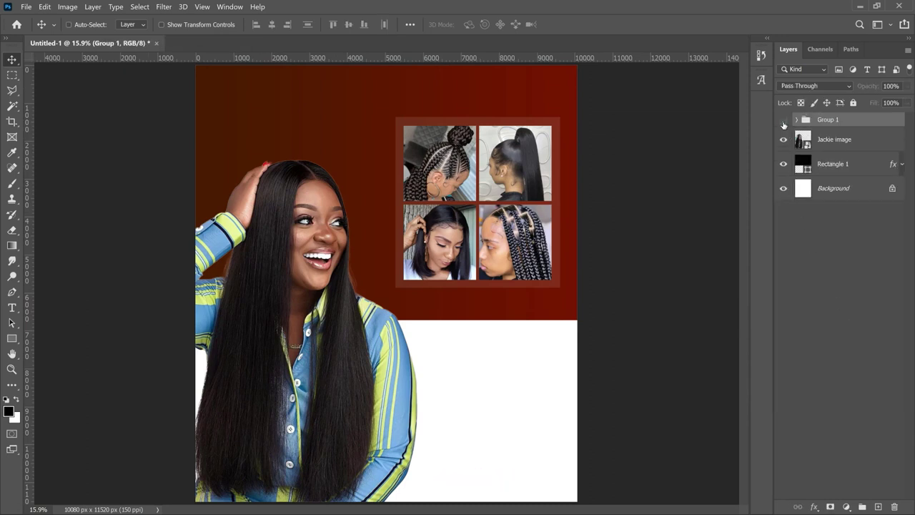
{"action": "left_click", "coordinate": [783, 120]}
{"action": "left_click", "coordinate": [783, 120]}
- Enlarge the photo grid group to about 103.4% and duplicate the group
{"action": "key", "text": "ctrl+t"}
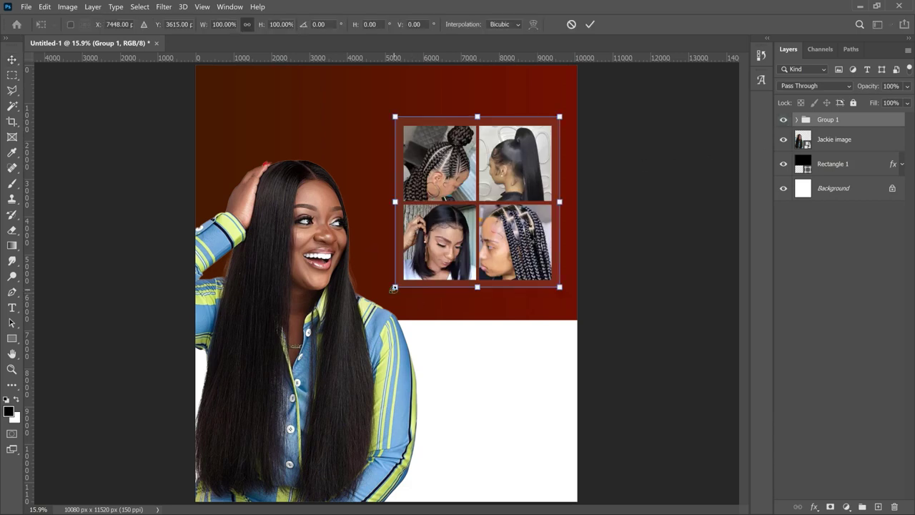
{"action": "left_click_drag", "start_coordinate": [394, 289], "coordinate": [390, 296]}
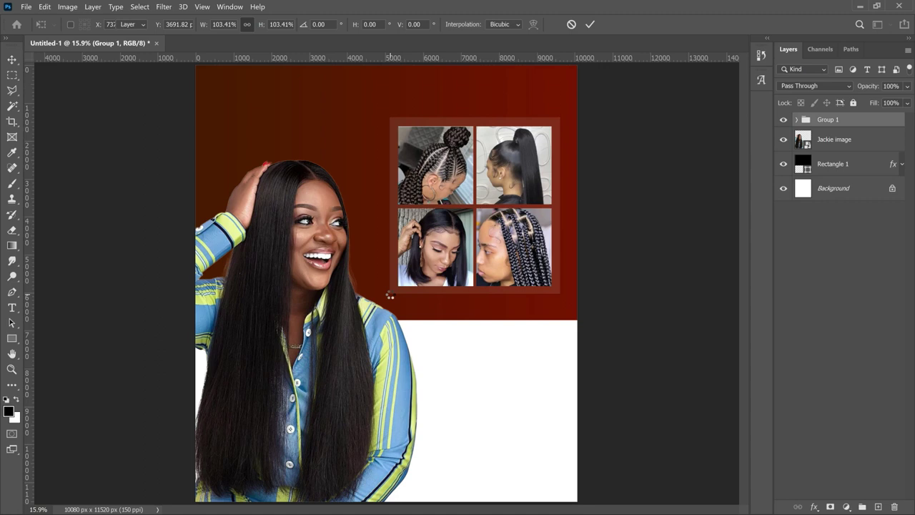
{"action": "key", "text": "Return"}
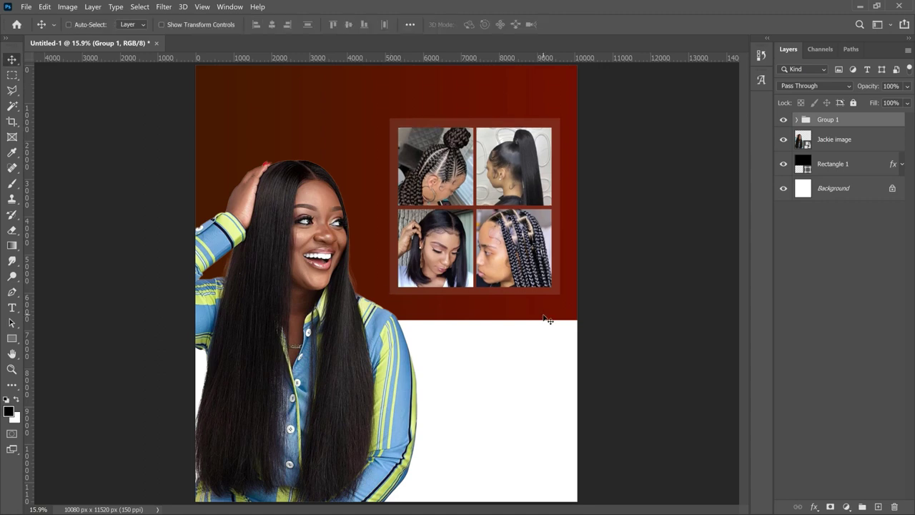
{"action": "left_click", "coordinate": [544, 319], "text": "alt"}
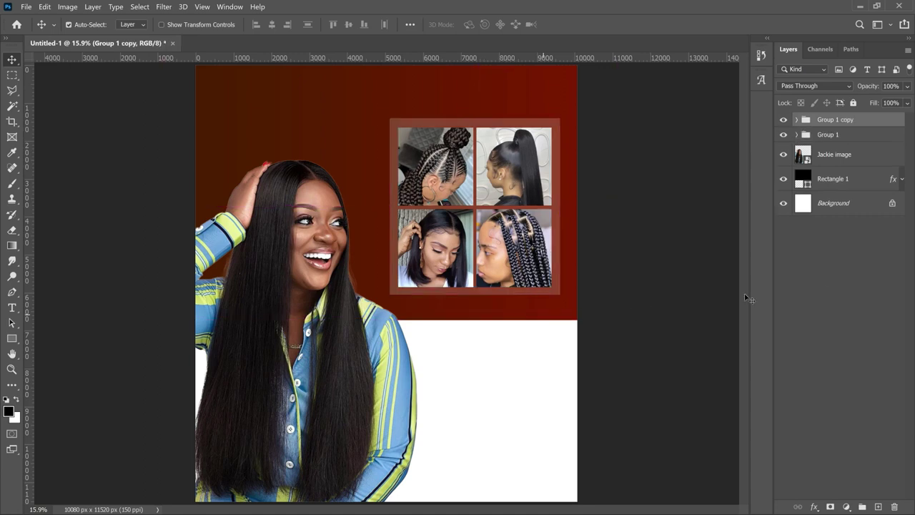
{"action": "key", "text": "ctrl+j"}
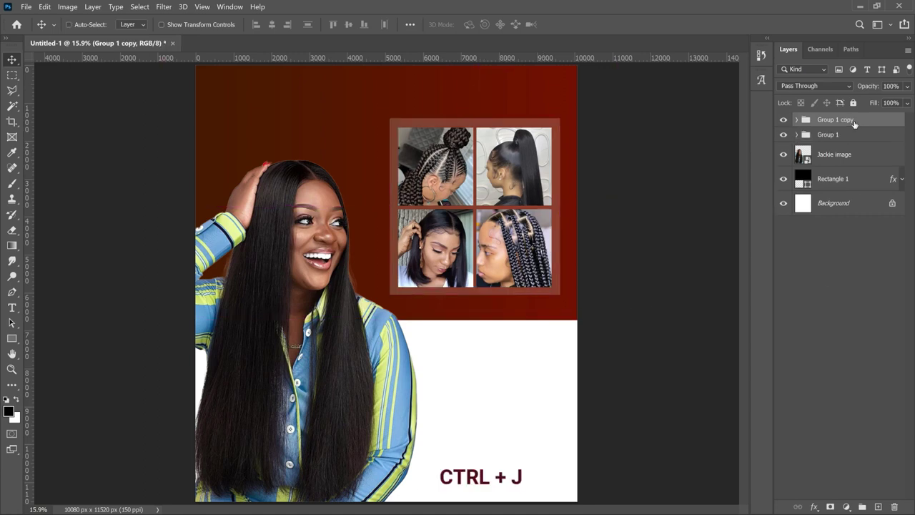
- Convert the duplicated photo grid group to a smart object and flip it vertically
{"action": "right_click", "coordinate": [854, 123]}
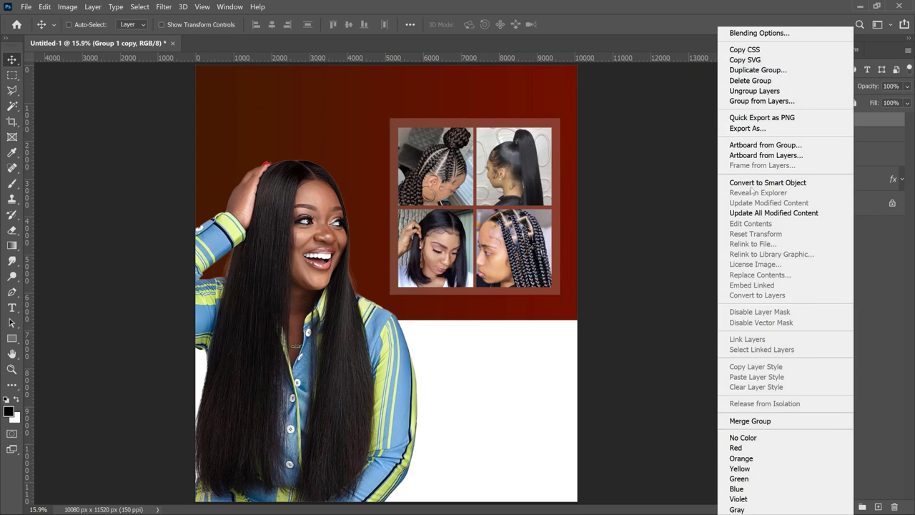
{"action": "left_click", "coordinate": [737, 184]}
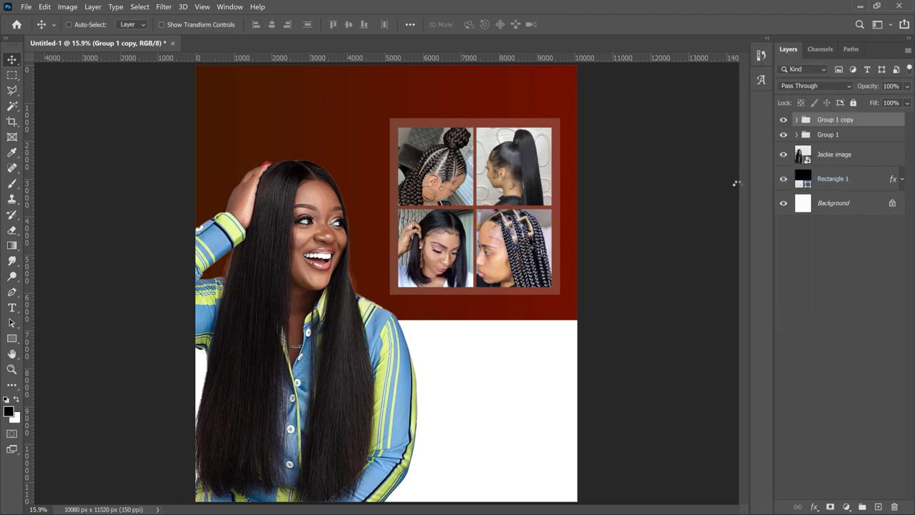
{"action": "key", "text": "ctrl+t"}
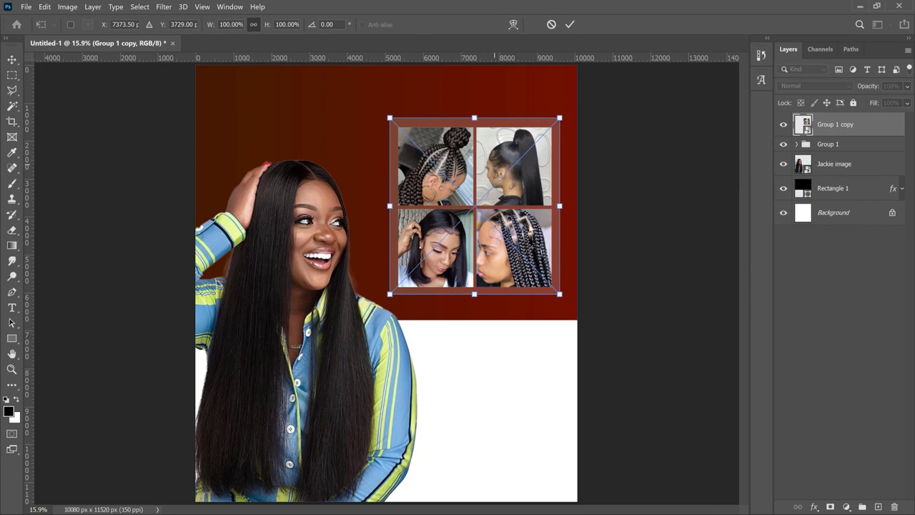
{"action": "right_click", "coordinate": [494, 224]}
{"action": "left_click", "coordinate": [534, 427]}
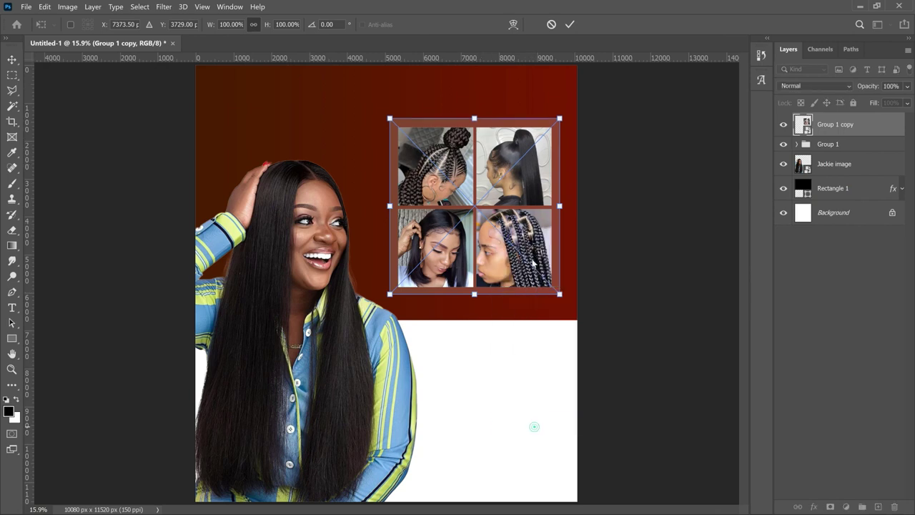
{"action": "key", "text": "Return"}
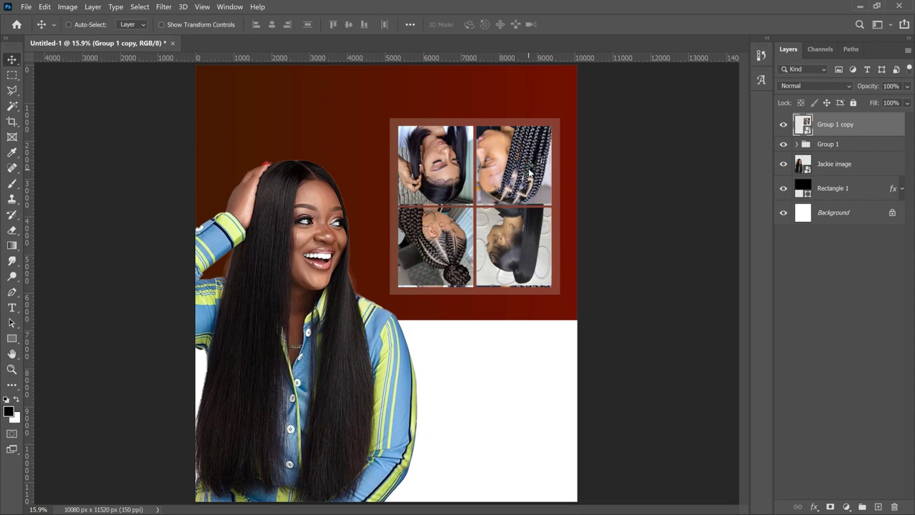
- Move the flipped copy straight down below the photo grid as its reflection and set its opacity to 10%
{"action": "left_click_drag", "start_coordinate": [519, 142], "coordinate": [515, 317]}
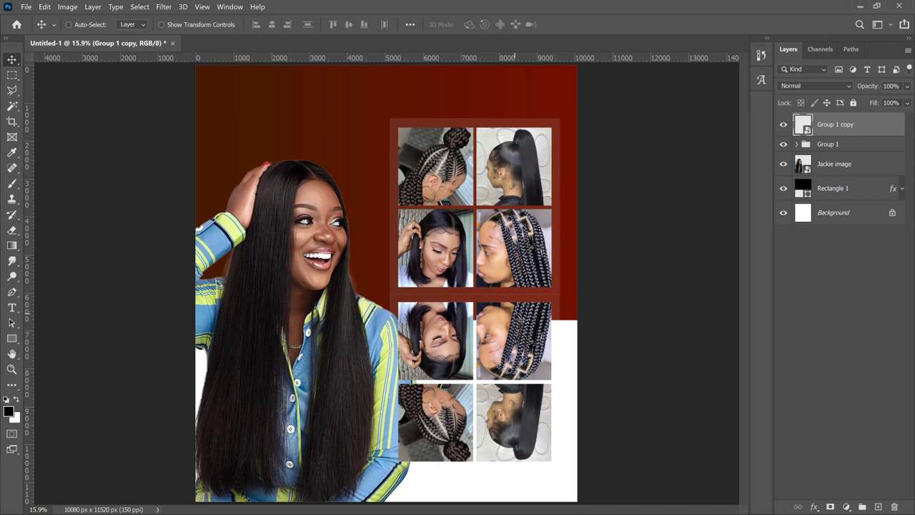
{"action": "key", "text": "2"}
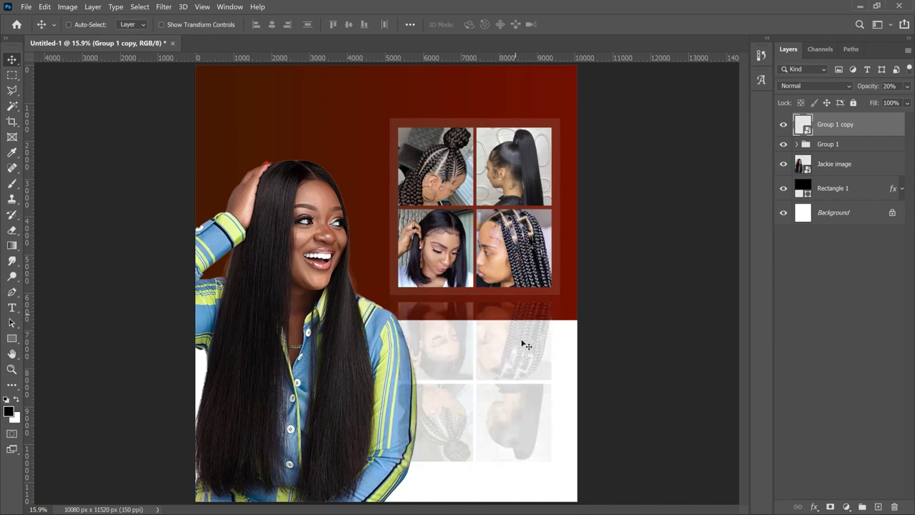
{"action": "key", "text": "1"}
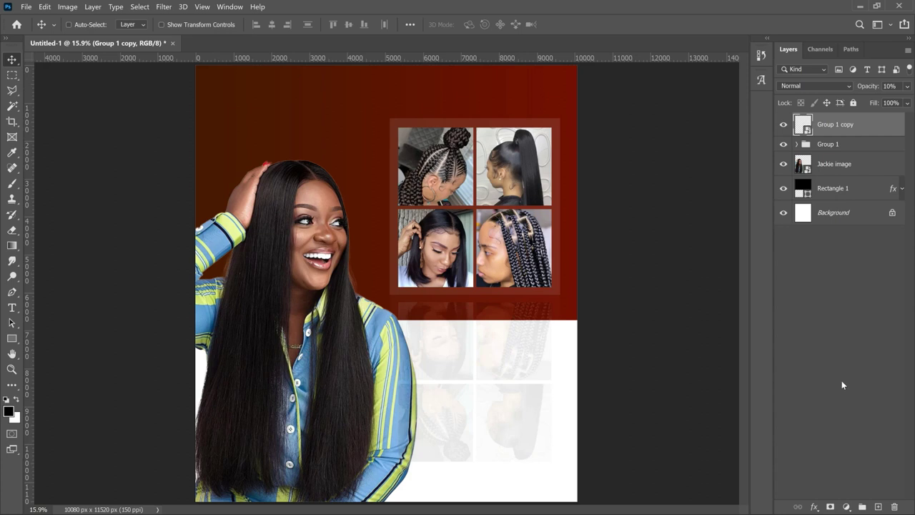
- Add a layer mask to the reflection and paint black over its lower part with a 2600 px brush to fade it out
{"action": "left_click", "coordinate": [830, 506]}
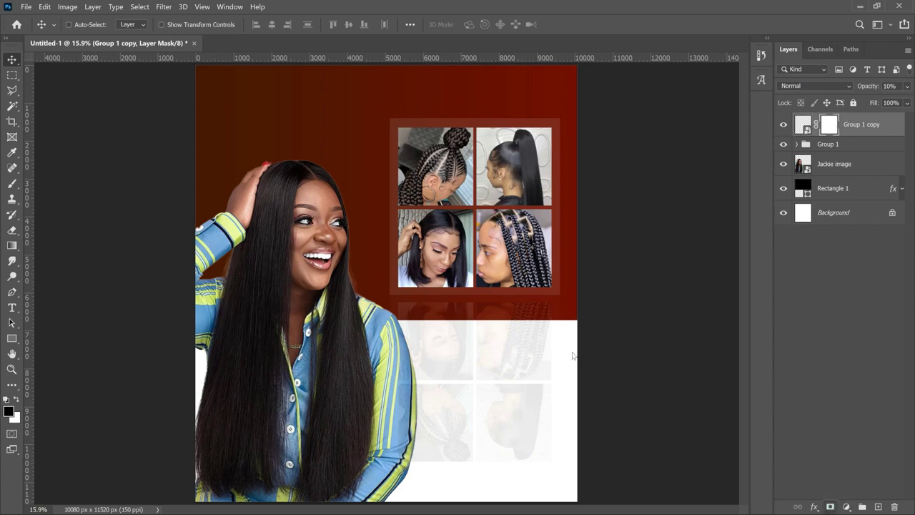
{"action": "key", "text": "g"}
{"action": "key", "text": "b"}
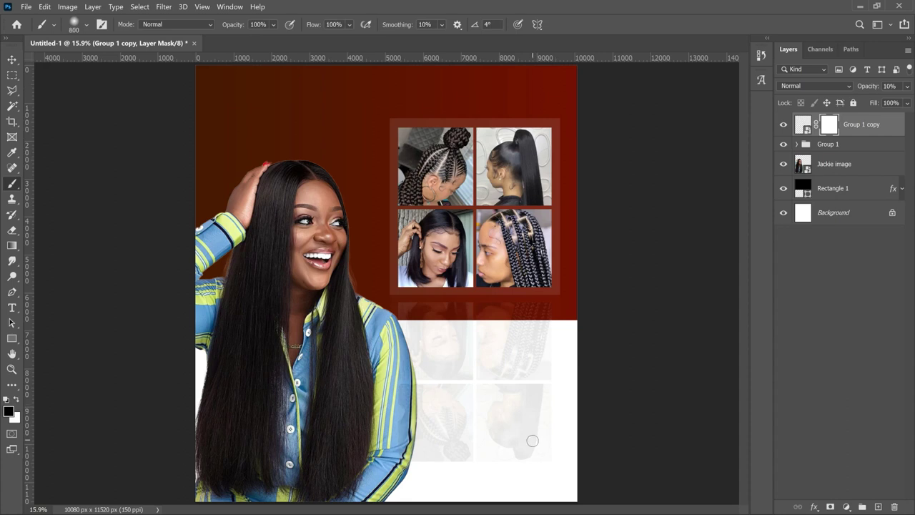
{"action": "key", "text": "bracketright"}
{"action": "key", "text": "bracketright"}
{"action": "key", "text": "bracketright"}
{"action": "key", "text": "bracketright"}
{"action": "key", "text": "bracketright"}
{"action": "key", "text": "bracketright"}
{"action": "key", "text": "bracketright"}
{"action": "key", "text": "bracketright"}
{"action": "key", "text": "bracketright"}
{"action": "key", "text": "bracketright"}
{"action": "key", "text": "bracketright"}
{"action": "key", "text": "bracketright"}
{"action": "key", "text": "bracketright"}
{"action": "key", "text": "bracketright"}
{"action": "key", "text": "bracketright"}
{"action": "key", "text": "bracketright"}
{"action": "key", "text": "bracketright"}
{"action": "key", "text": "bracketright"}
{"action": "key", "text": "bracketright"}
{"action": "key", "text": "bracketright"}
{"action": "key", "text": "bracketright"}
{"action": "key", "text": "bracketright"}
{"action": "key", "text": "bracketright"}
{"action": "key", "text": "bracketright"}
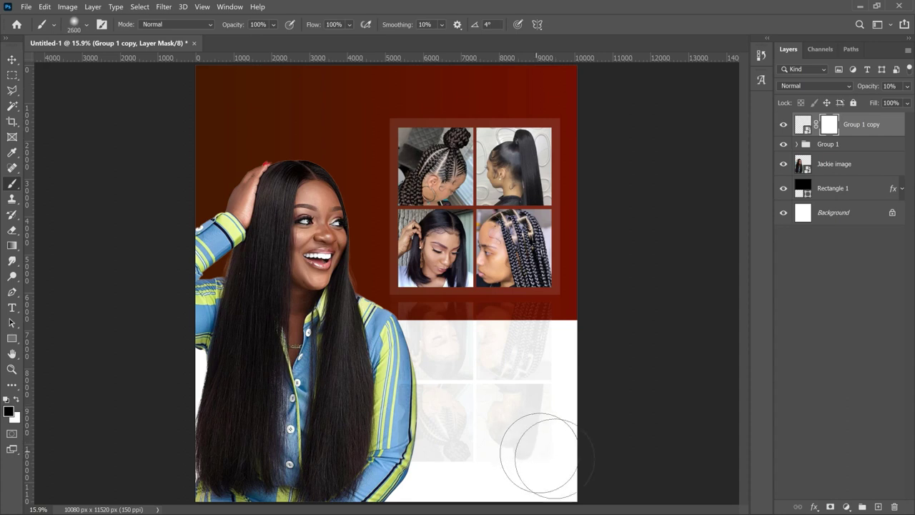
{"action": "left_click_drag", "start_coordinate": [553, 453], "coordinate": [474, 423]}
{"action": "mouse_move", "coordinate": [422, 411]}
{"action": "left_mouse_down"}
{"action": "mouse_move", "coordinate": [548, 384]}
{"action": "mouse_move", "coordinate": [530, 356]}
{"action": "left_mouse_up"}
{"action": "key", "text": "v"}
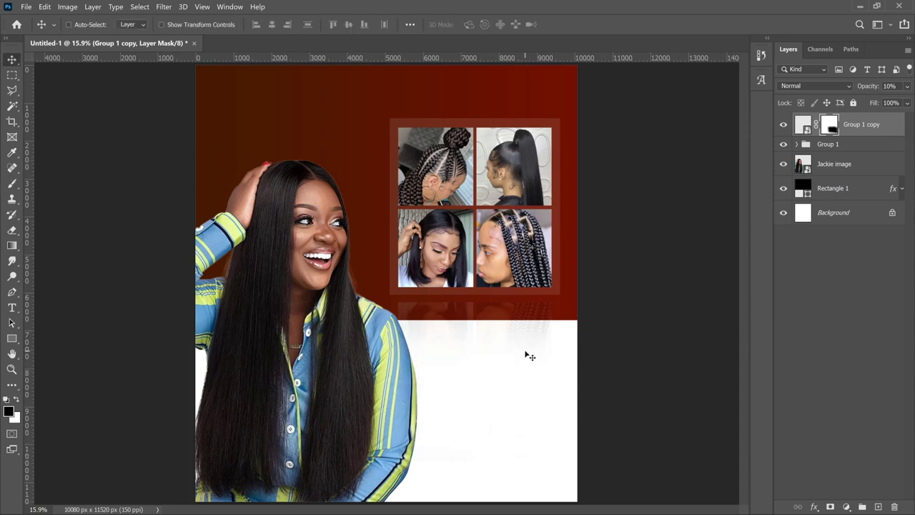
- Stretch the dark red gradient rectangle downward from its lower edge to 103.4% of its height
{"action": "left_click", "coordinate": [851, 189]}
{"action": "key", "text": "ctrl+t"}
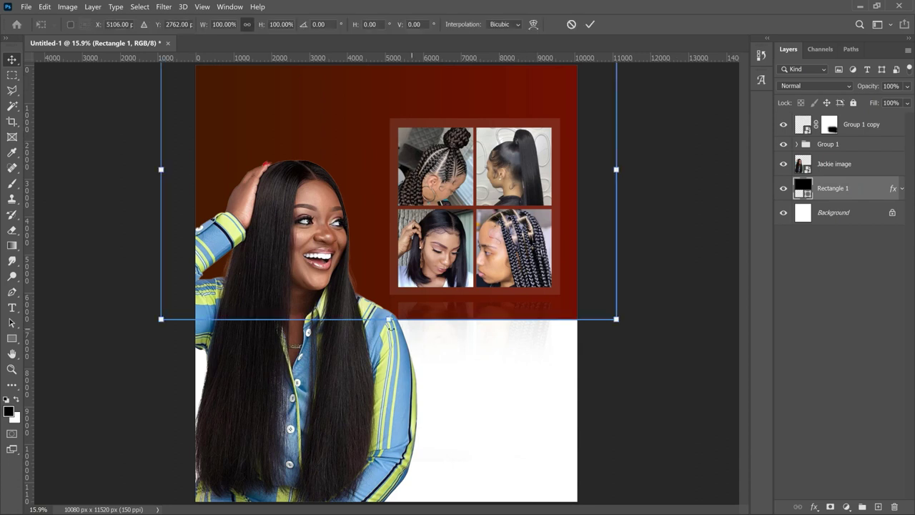
{"action": "mouse_move", "coordinate": [387, 319]}
{"action": "left_mouse_down"}
{"action": "mouse_move", "coordinate": [387, 343]}
{"action": "mouse_move", "coordinate": [387, 330]}
{"action": "left_mouse_up"}
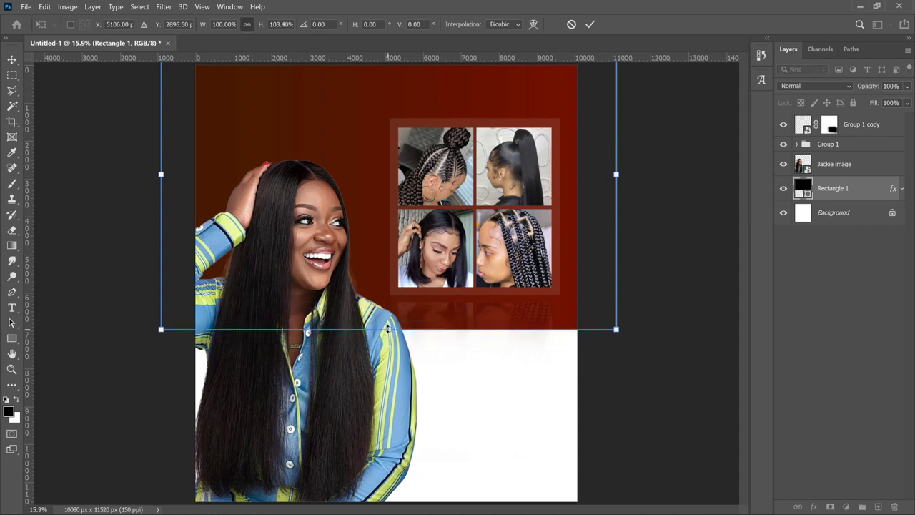
{"action": "key", "text": "Return"}
- Select the photo grid group together with its reflection and shift both slightly downward
{"action": "left_click", "coordinate": [874, 130]}
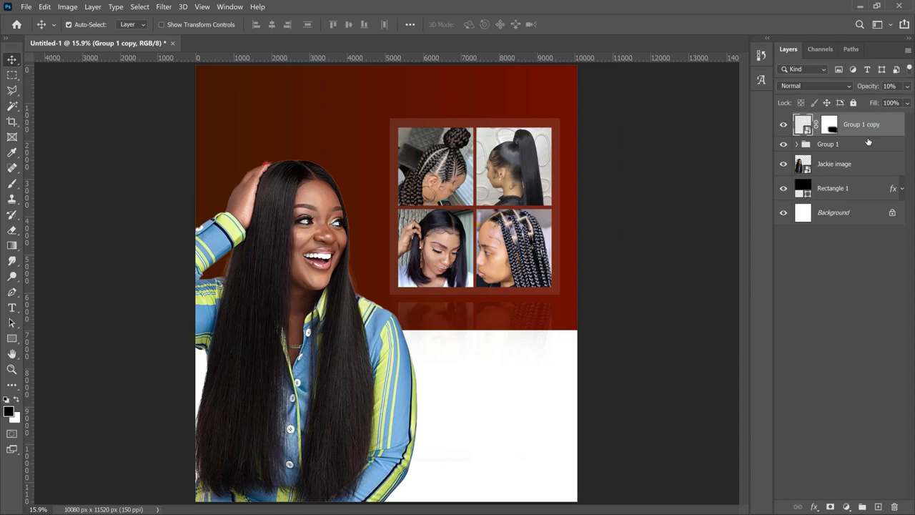
{"action": "left_click", "coordinate": [868, 134], "text": "ctrl"}
{"action": "left_click", "coordinate": [865, 130]}
{"action": "left_click", "coordinate": [851, 147], "text": "ctrl"}
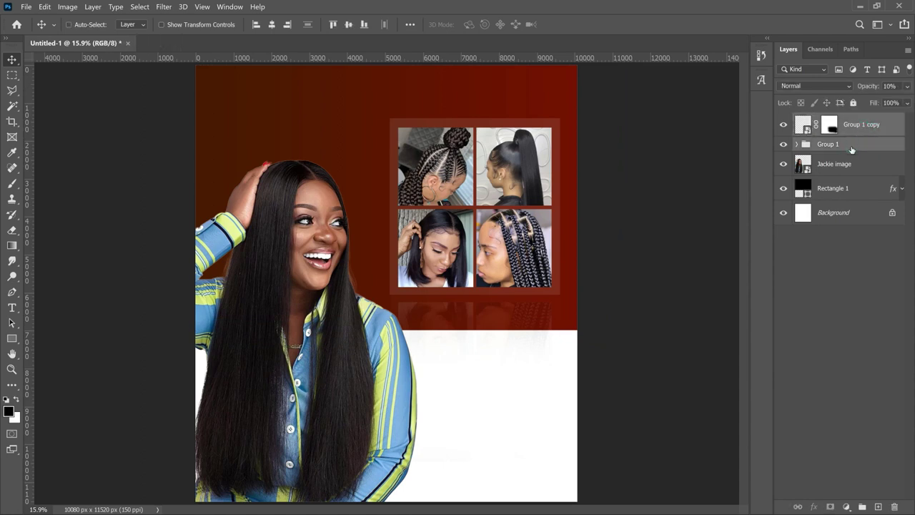
{"action": "left_click_drag", "start_coordinate": [851, 145], "coordinate": [466, 101]}
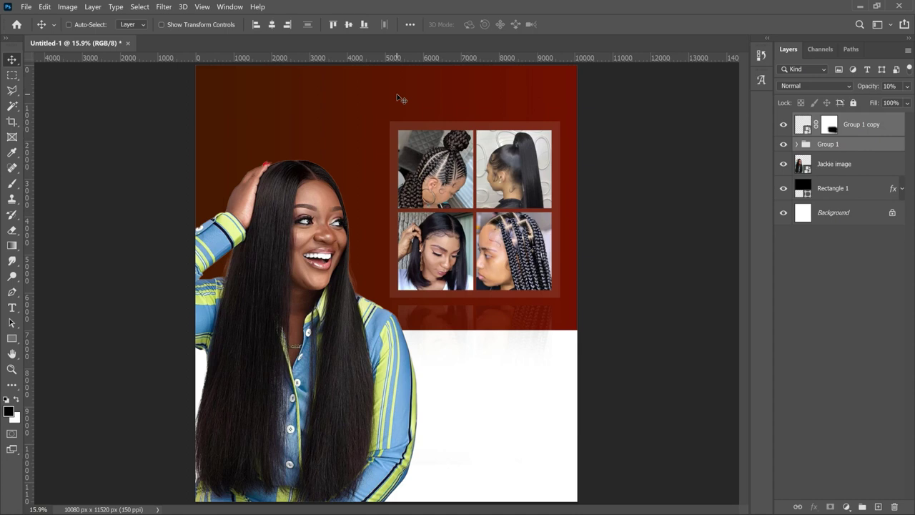
- Add the headline LET YOUR WILL BE DONE above the photo grid in white 105 pt Lovera Personal Use Regular
{"action": "left_click", "coordinate": [853, 123]}
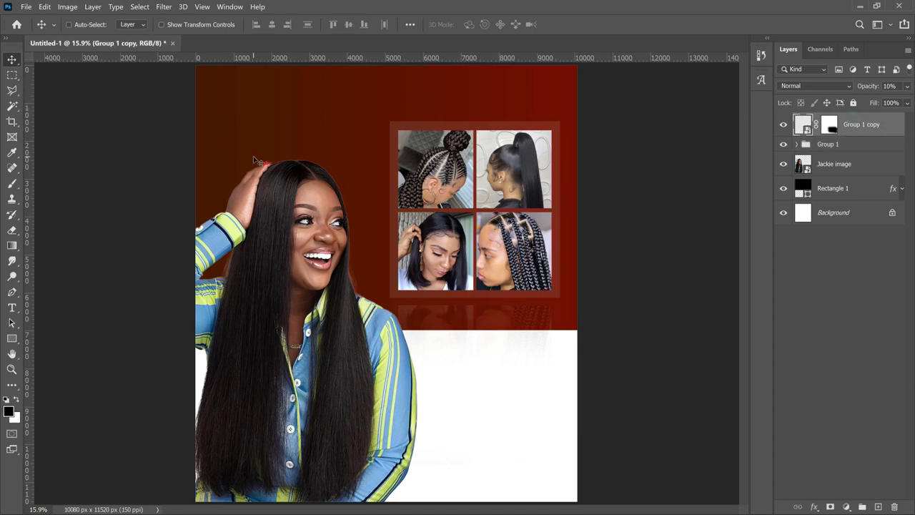
{"action": "key", "text": "t"}
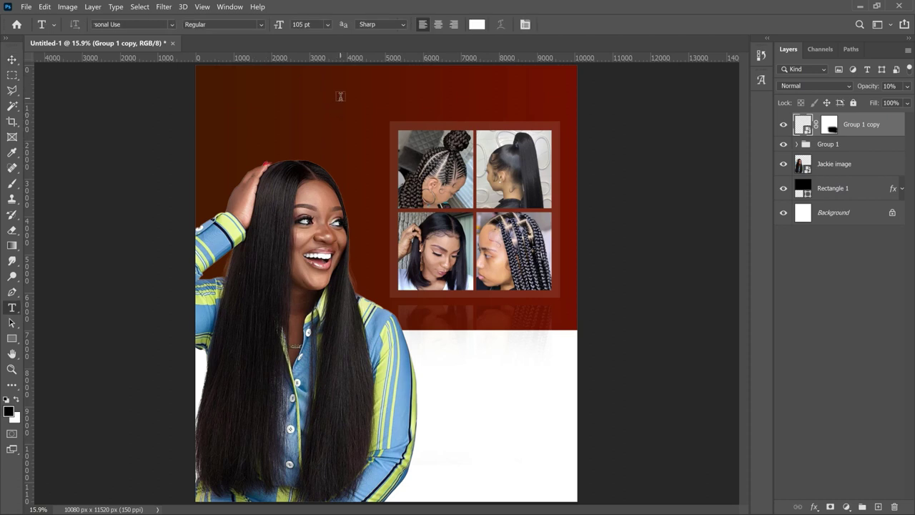
{"action": "left_click", "coordinate": [130, 24]}
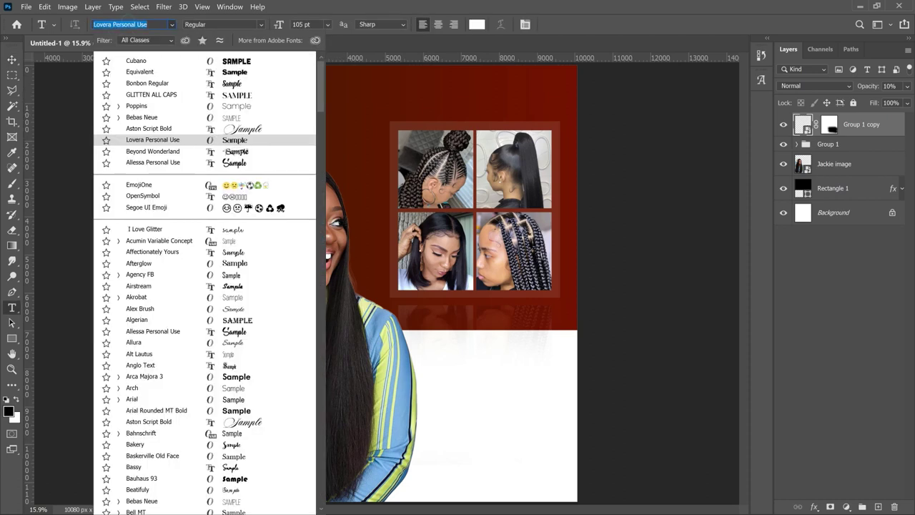
{"action": "key", "text": "Home"}
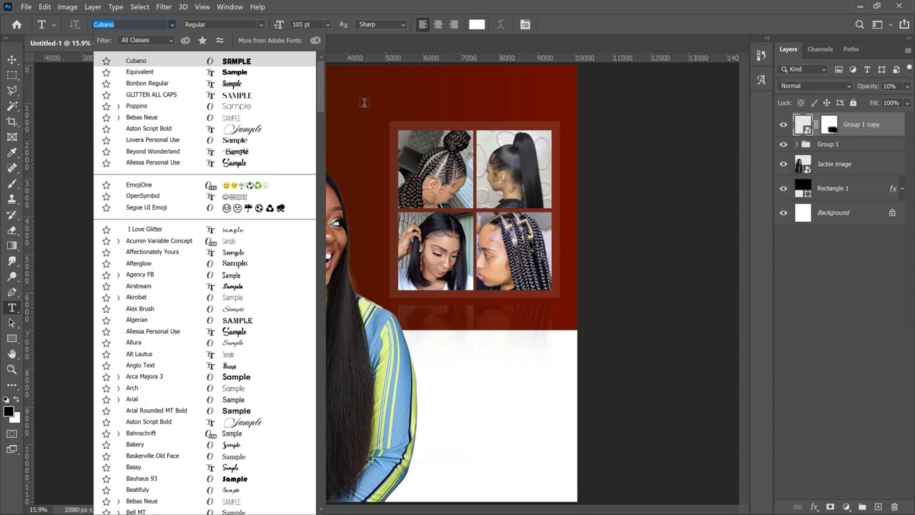
{"action": "key", "text": "Escape"}
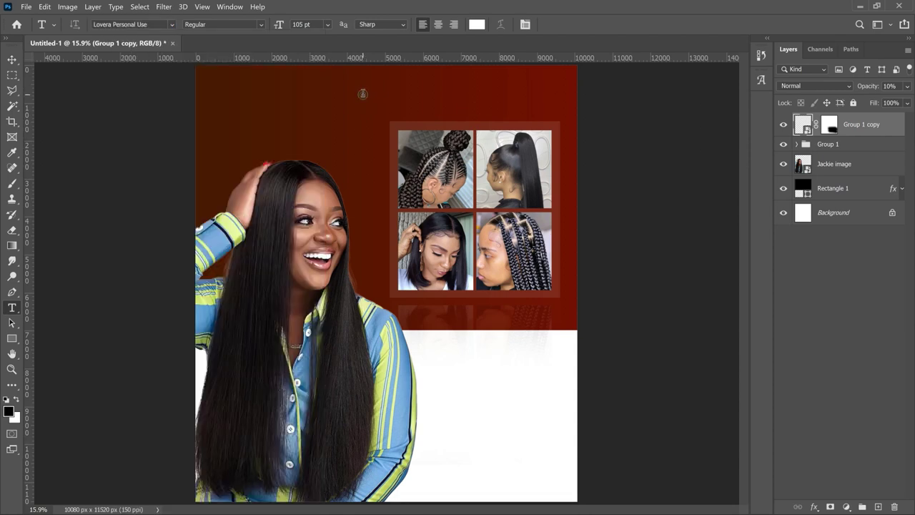
{"action": "left_click", "coordinate": [363, 94]}
{"action": "type", "text": "LET YOUR WILL BE DONE"}
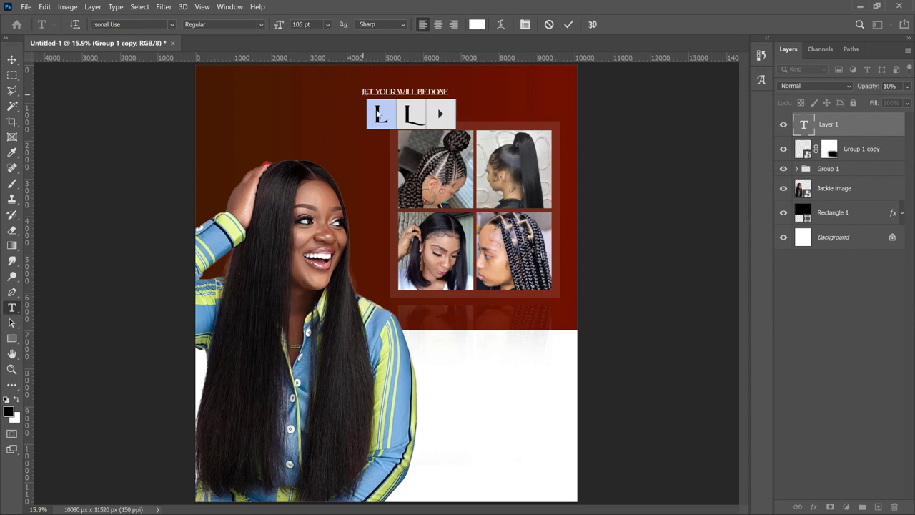
{"action": "left_click", "coordinate": [11, 59]}
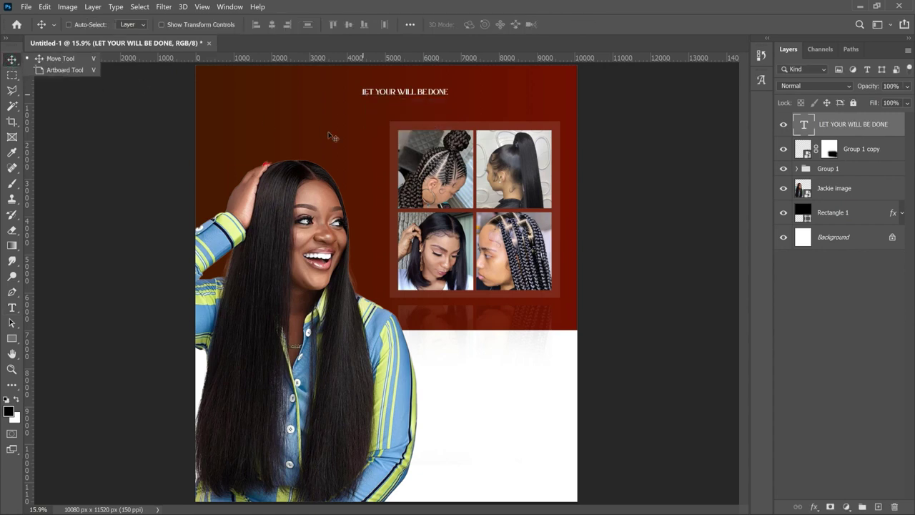
- Enlarge the headline proportionally to about 272% and centre it horizontally on the canvas
{"action": "key", "text": "ctrl+t"}
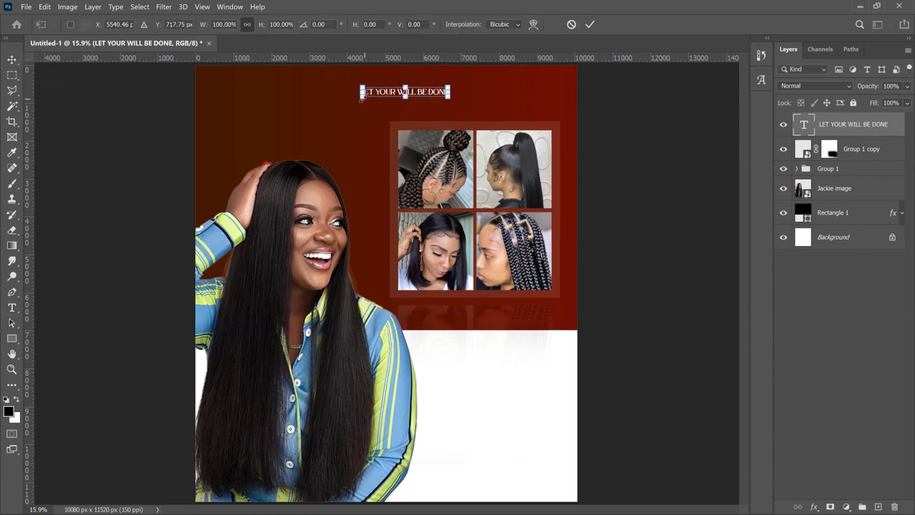
{"action": "left_click_drag", "start_coordinate": [362, 99], "coordinate": [215, 130]}
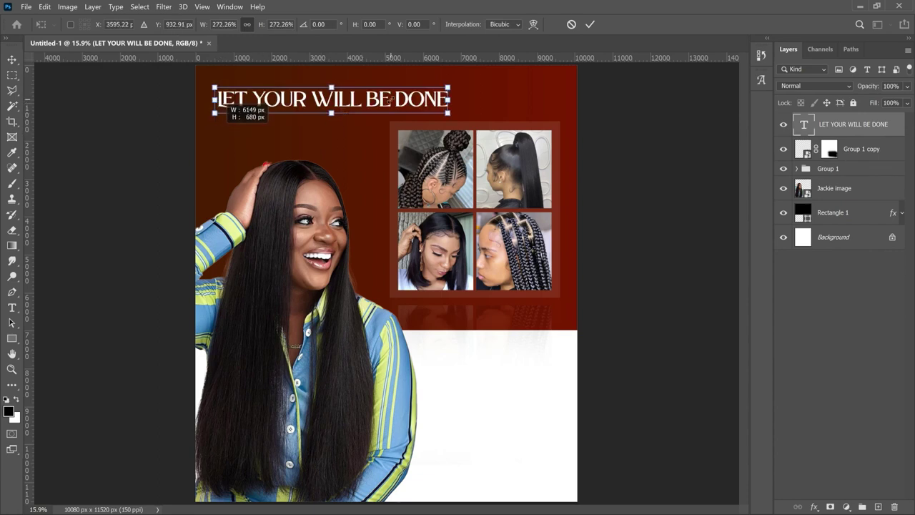
{"action": "key", "text": "Return"}
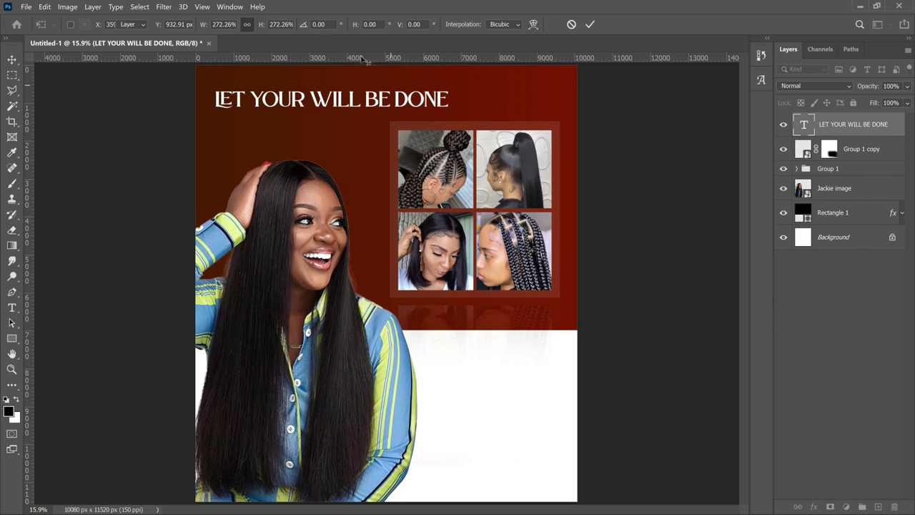
{"action": "key", "text": "ctrl+a"}
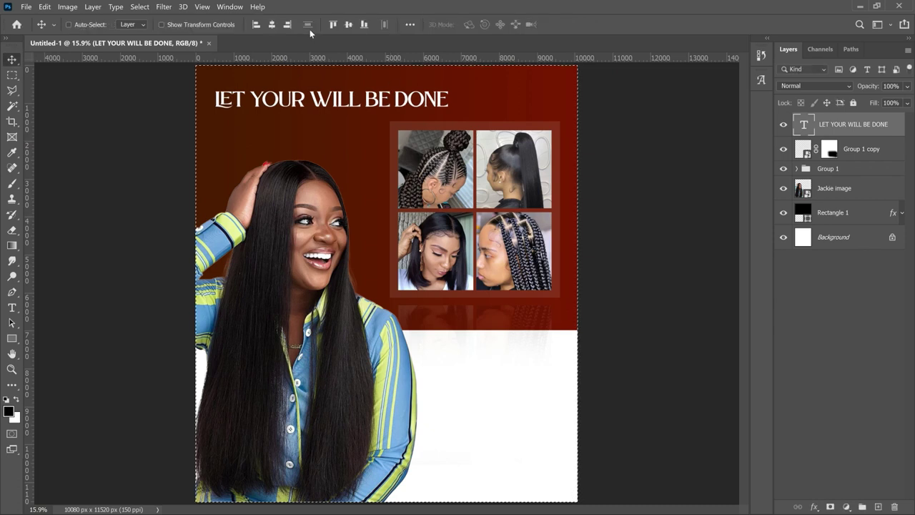
{"action": "left_click", "coordinate": [271, 25]}
{"action": "key", "text": "ctrl+d"}
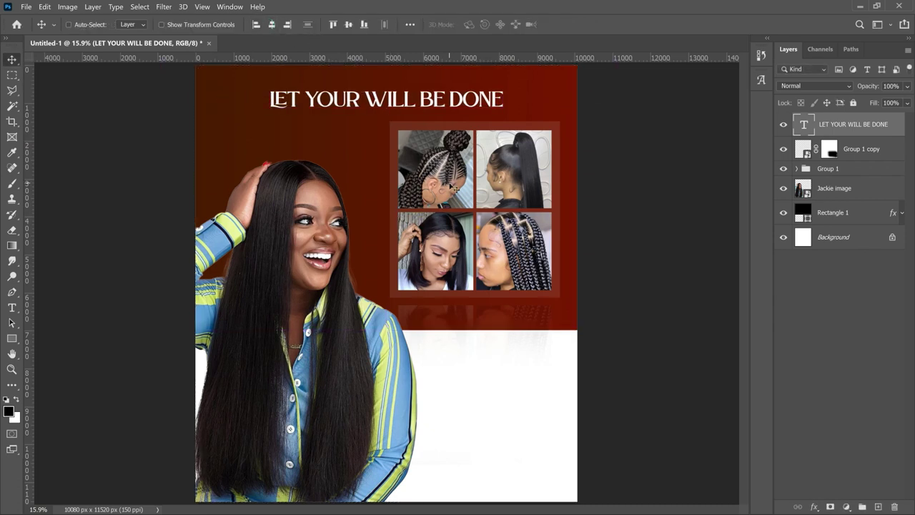
- Move the headline up close to the flyer's top edge and lower the photo grid with its reflection slightly
{"action": "left_click_drag", "start_coordinate": [451, 176], "coordinate": [450, 157]}
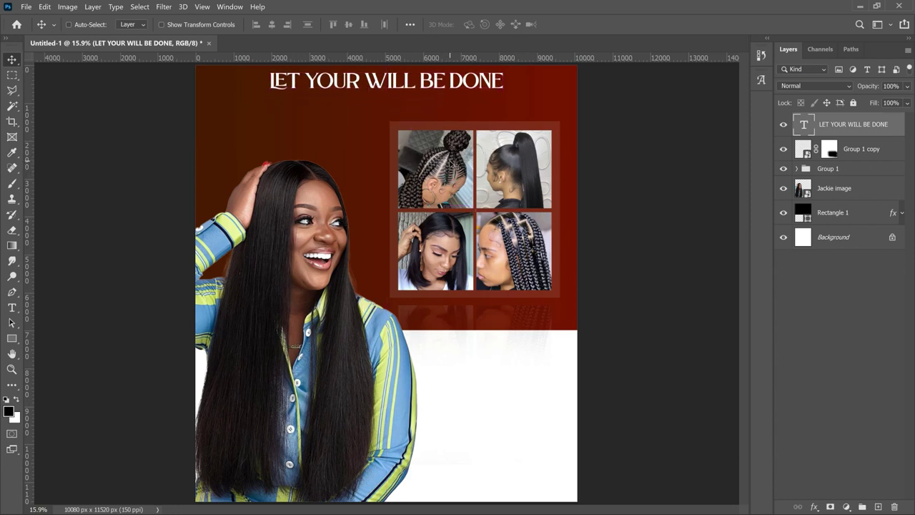
{"action": "key", "text": "shift+Down"}
{"action": "key", "text": "shift+Down"}
{"action": "key", "text": "shift+Down"}
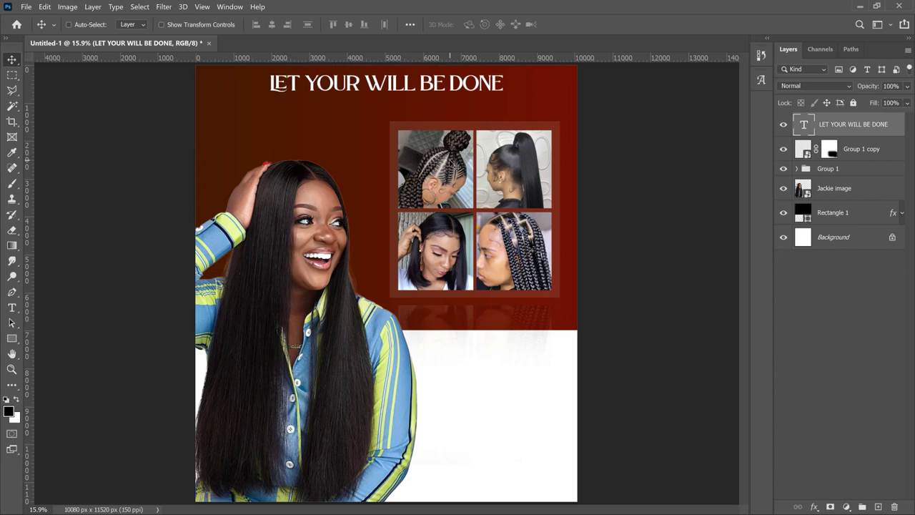
{"action": "key", "text": "shift+Down"}
{"action": "key", "text": "shift+Down"}
{"action": "left_click_drag", "start_coordinate": [462, 114], "coordinate": [461, 123]}
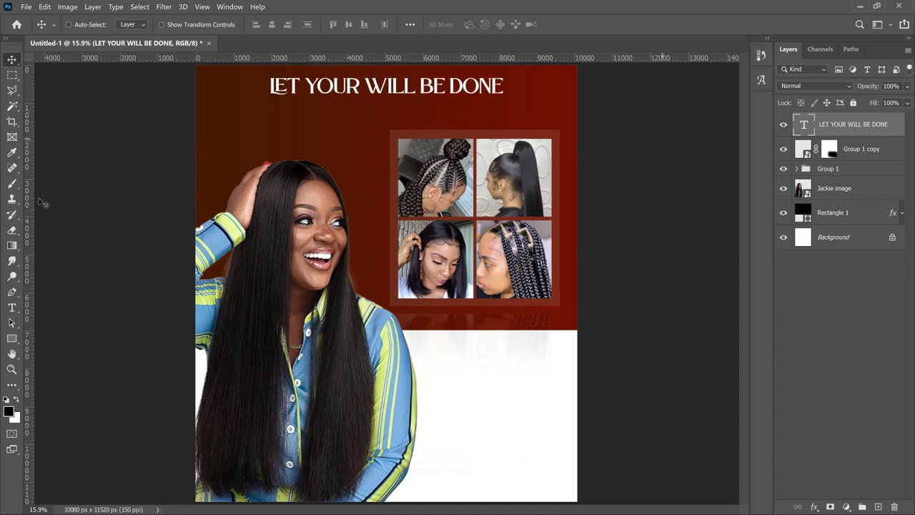
- Draw a black rectangle about 4042 by 495 px beneath the headline, undoing any accidental stretch of it
{"action": "left_click", "coordinate": [12, 337]}
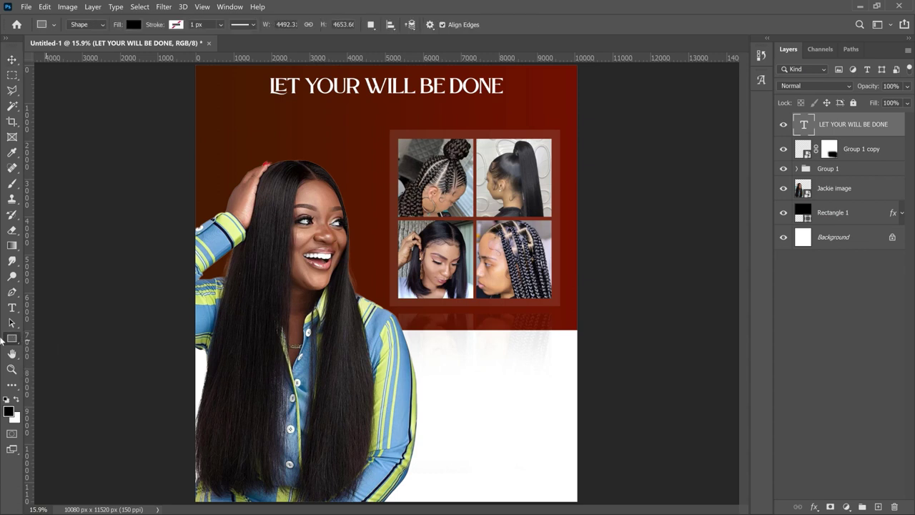
{"action": "right_click", "coordinate": [12, 341]}
{"action": "left_click", "coordinate": [39, 340]}
{"action": "left_click_drag", "start_coordinate": [312, 104], "coordinate": [465, 122]}
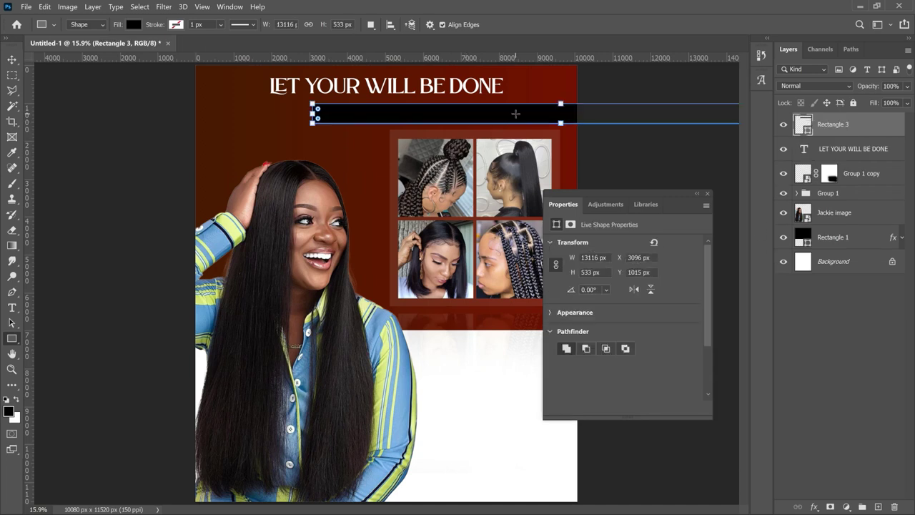
{"action": "key", "text": "ctrl+z"}
{"action": "key", "text": "v"}
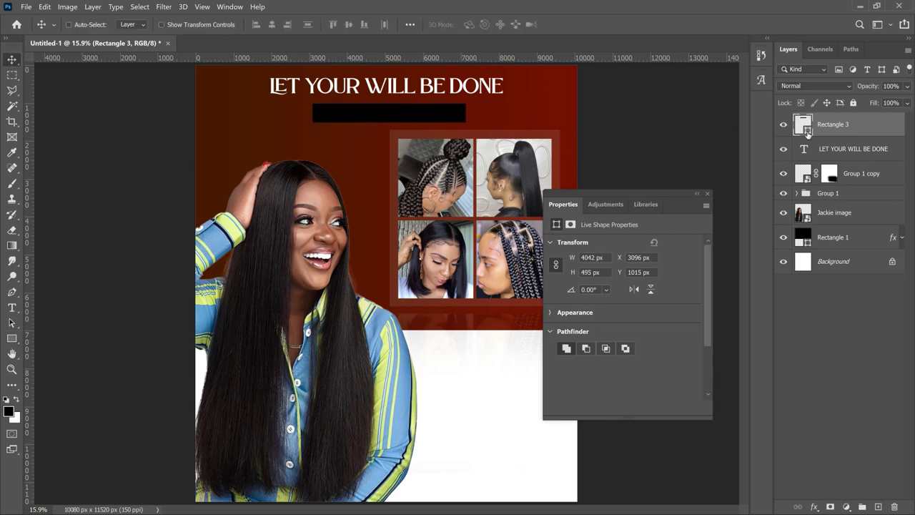
- Recolour the black rectangle beneath the headline to orange #ec9805 and nudge it slightly upward
{"action": "double_click", "coordinate": [807, 130]}
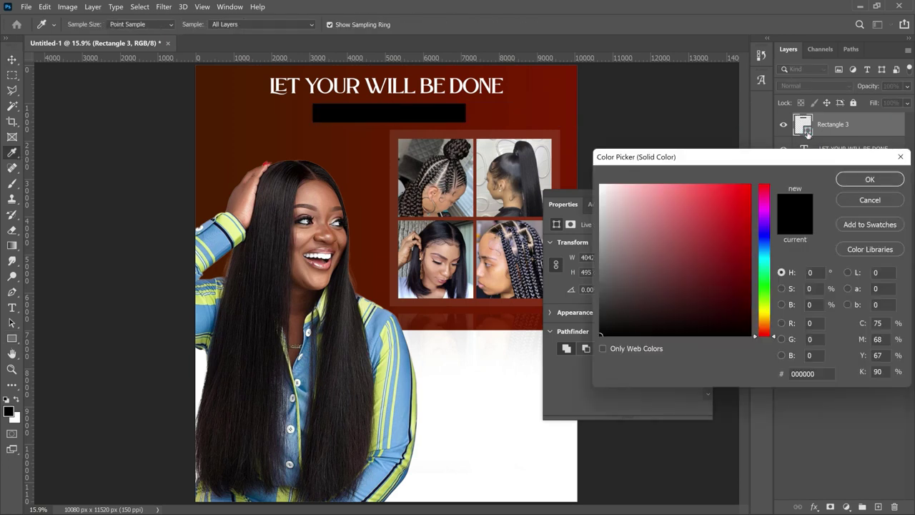
{"action": "left_click_drag", "start_coordinate": [766, 306], "coordinate": [768, 326]}
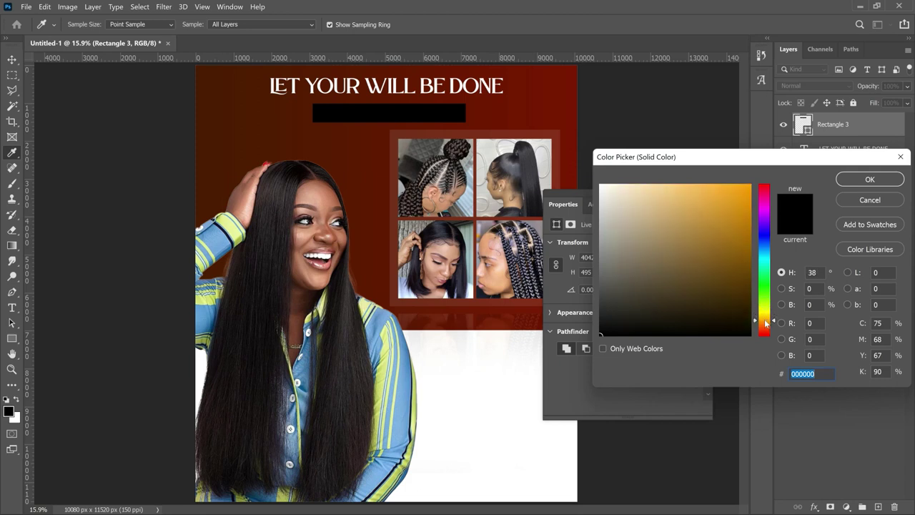
{"action": "left_click_drag", "start_coordinate": [740, 265], "coordinate": [755, 187]}
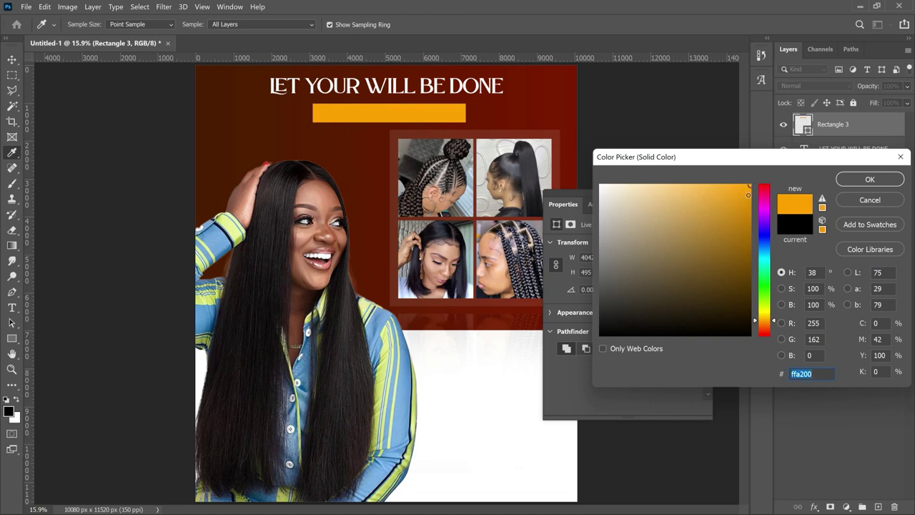
{"action": "left_click", "coordinate": [748, 195]}
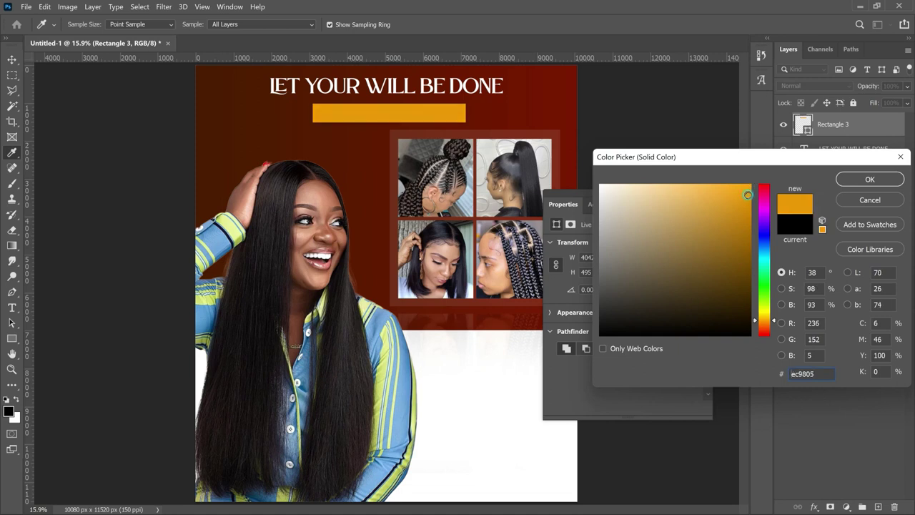
{"action": "left_click", "coordinate": [880, 181]}
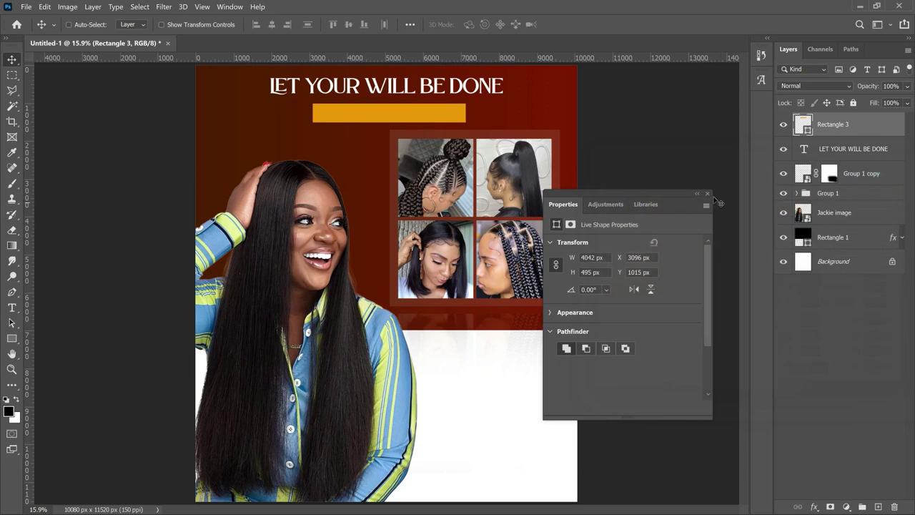
{"action": "left_click", "coordinate": [706, 194]}
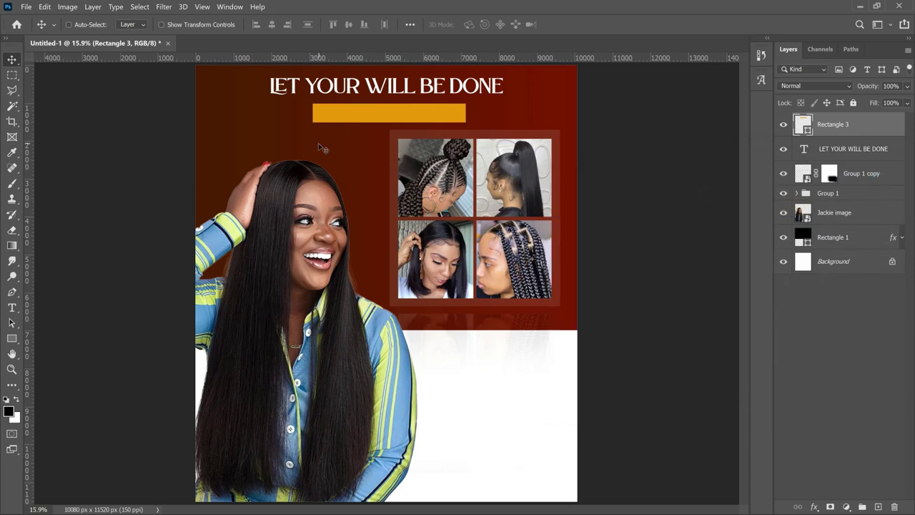
{"action": "key", "text": "shift+Up"}
{"action": "key", "text": "shift+Up"}
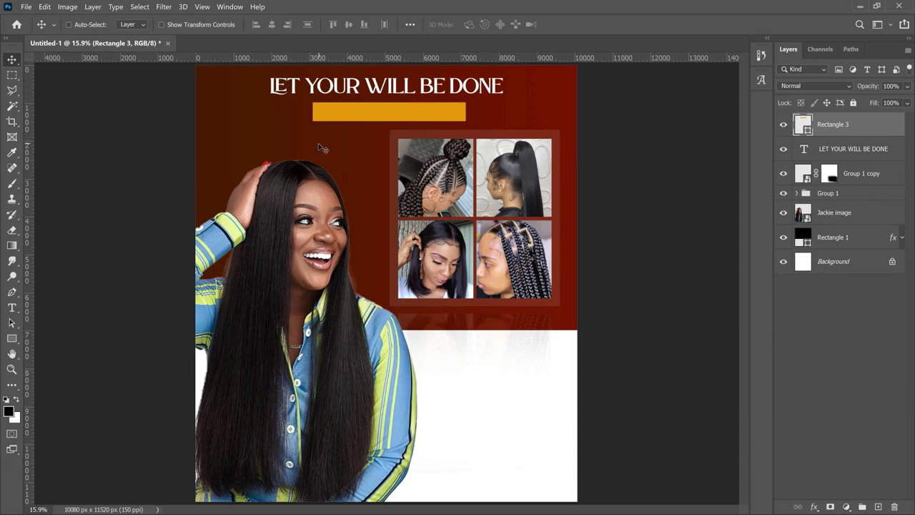
- Rasterize the orange rectangle and apply a Motion Blur at a 0° angle strong enough to fade out both ends
{"action": "left_click", "coordinate": [163, 7]}
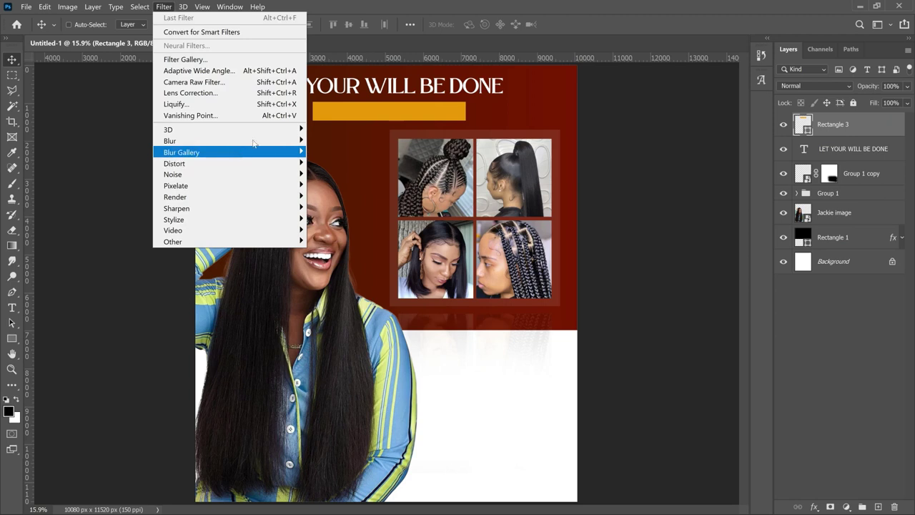
{"action": "mouse_move", "coordinate": [259, 141]}
{"action": "left_click", "coordinate": [344, 207]}
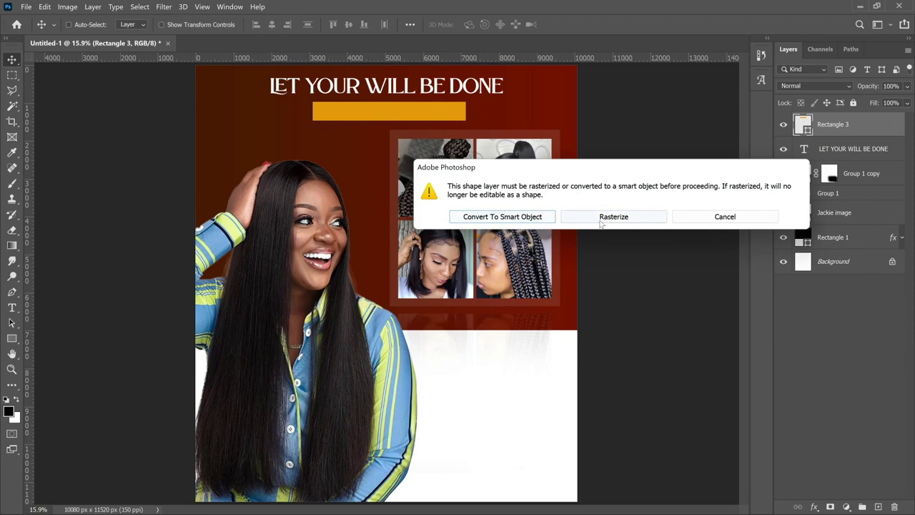
{"action": "left_click", "coordinate": [602, 221]}
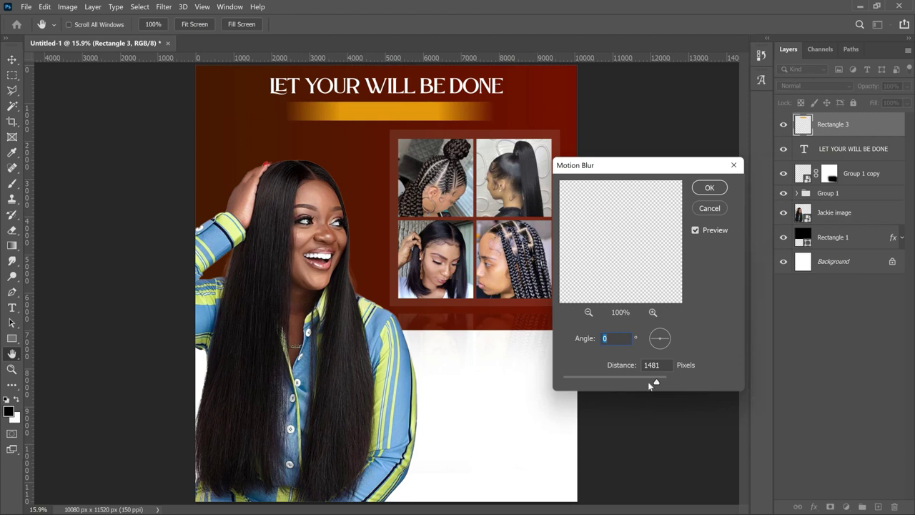
{"action": "left_click", "coordinate": [631, 382]}
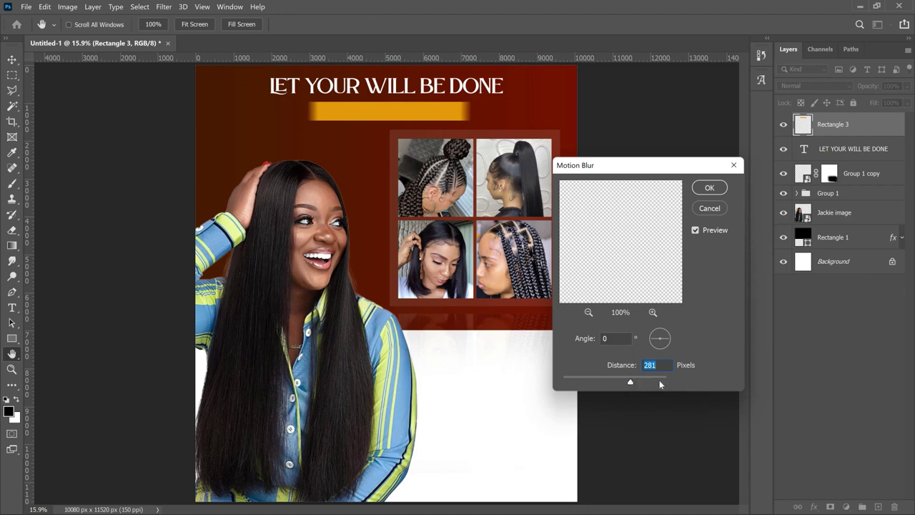
{"action": "left_click", "coordinate": [651, 382]}
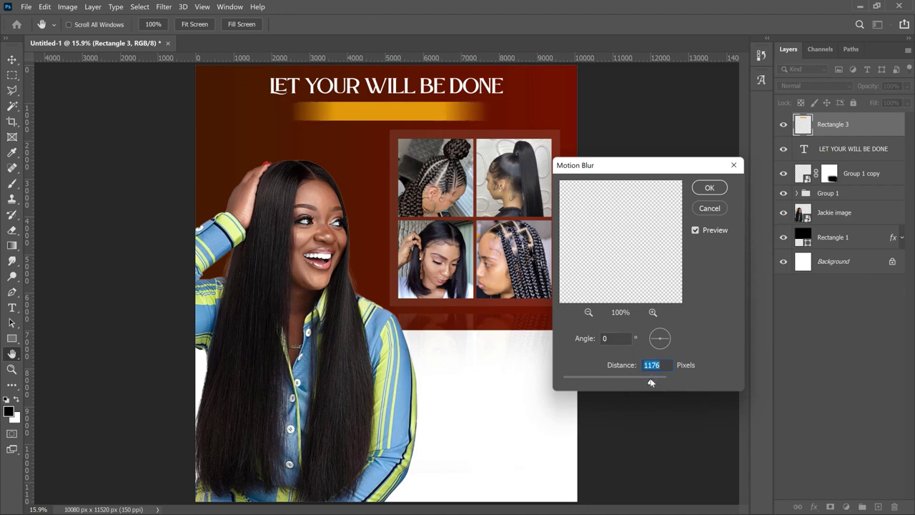
{"action": "left_click", "coordinate": [657, 383]}
{"action": "left_click", "coordinate": [707, 188]}
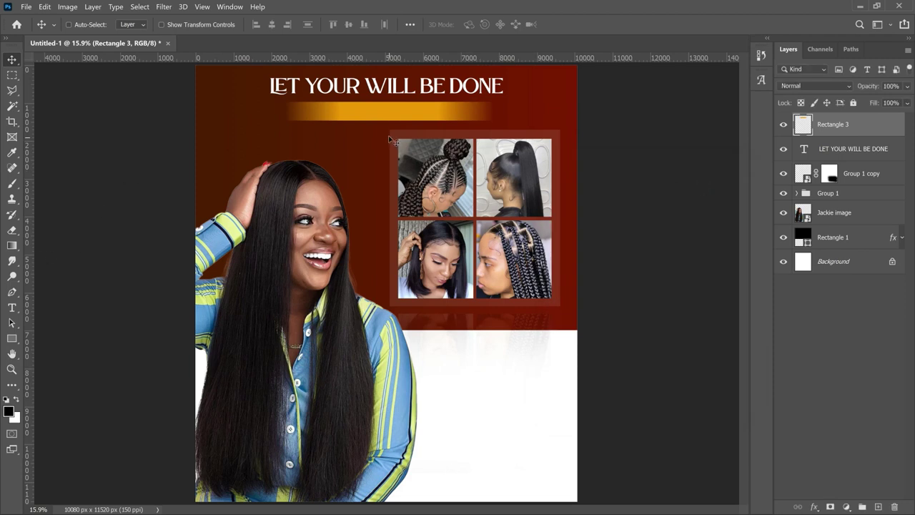
- Add the centre-aligned text HAIR SALON on the orange bar in white 105 pt Poppins Bold
{"action": "key", "text": "t"}
{"action": "left_click", "coordinate": [368, 113]}
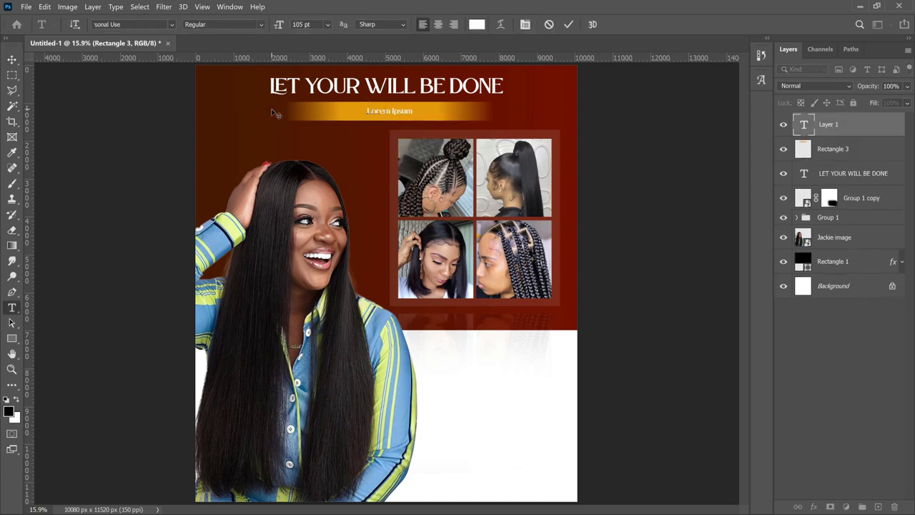
{"action": "type", "text": "HAIR SALON"}
{"action": "key", "text": "ctrl+a"}
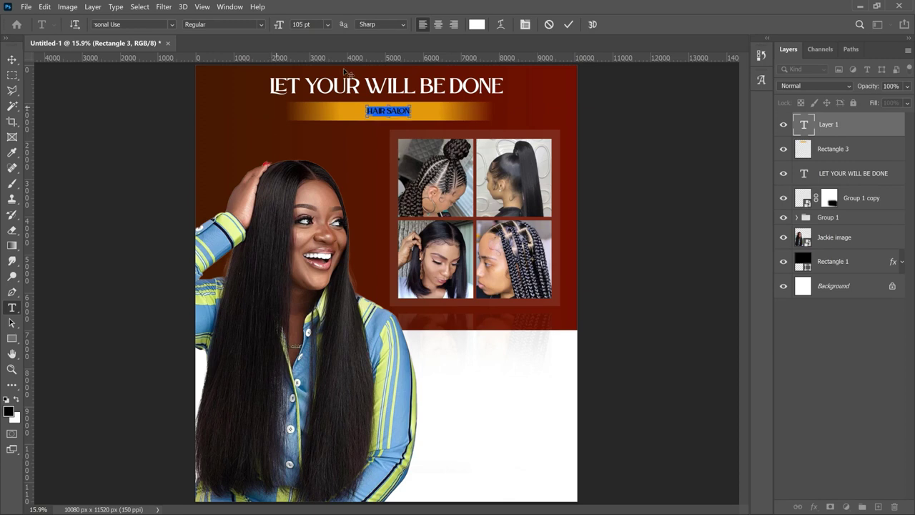
{"action": "left_click", "coordinate": [439, 24]}
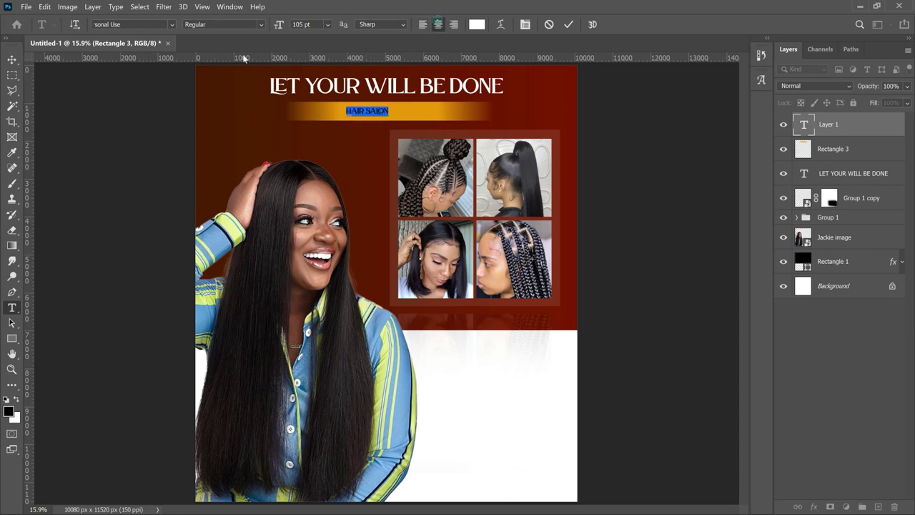
{"action": "left_click", "coordinate": [119, 25]}
{"action": "type", "text": "POPPIN"}
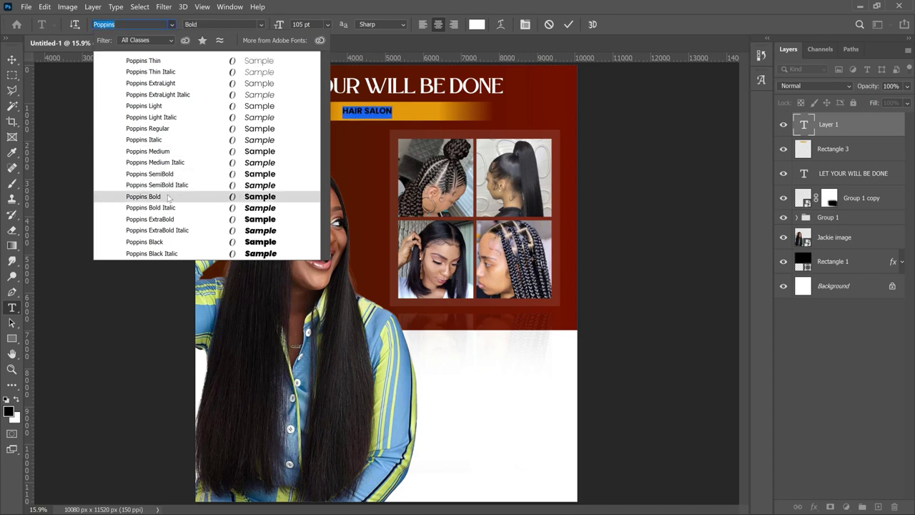
{"action": "left_click", "coordinate": [167, 196]}
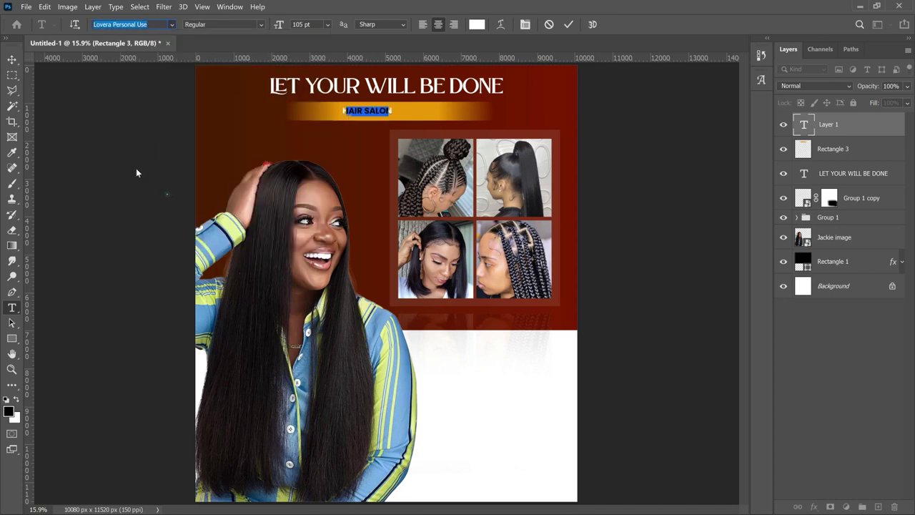
{"action": "left_click", "coordinate": [12, 60]}
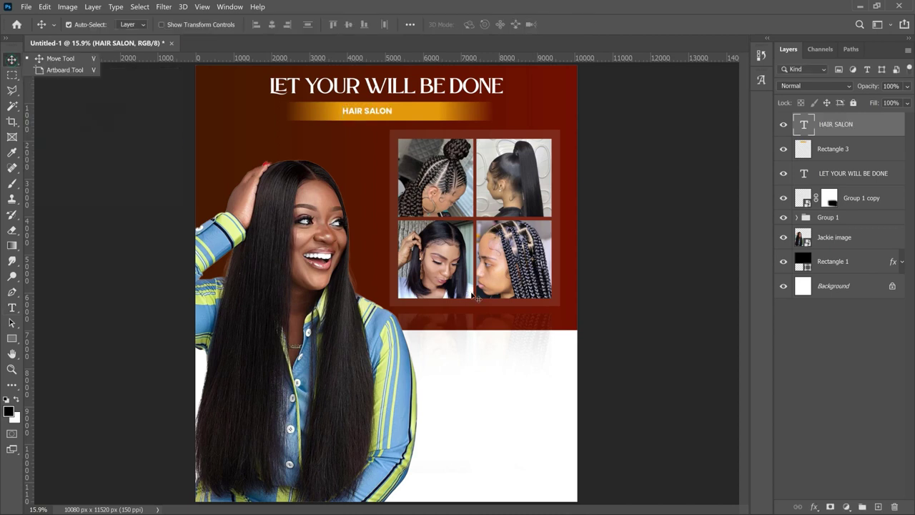
- Enlarge the HAIR SALON text proportionally to about 187.8 pt so it fills the orange bar's height
{"action": "key", "text": "ctrl+t"}
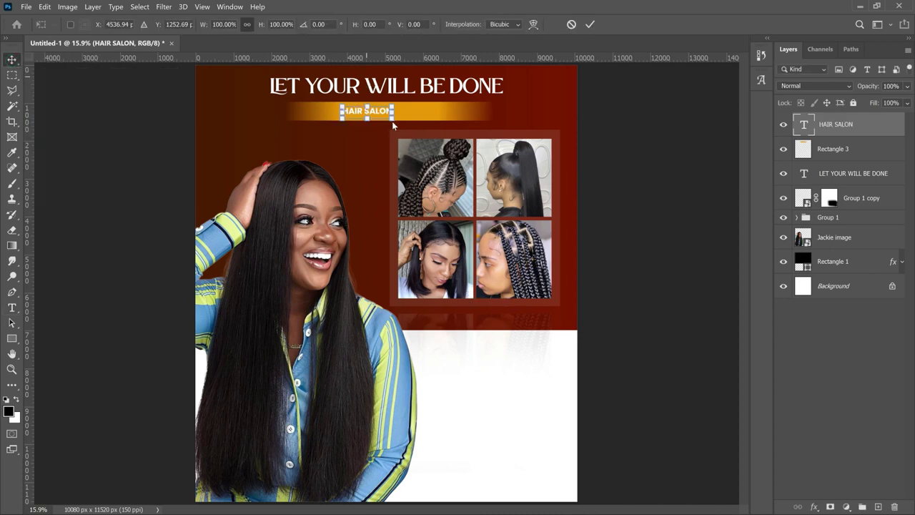
{"action": "left_click_drag", "start_coordinate": [391, 122], "coordinate": [426, 126]}
{"action": "key", "text": "Return"}
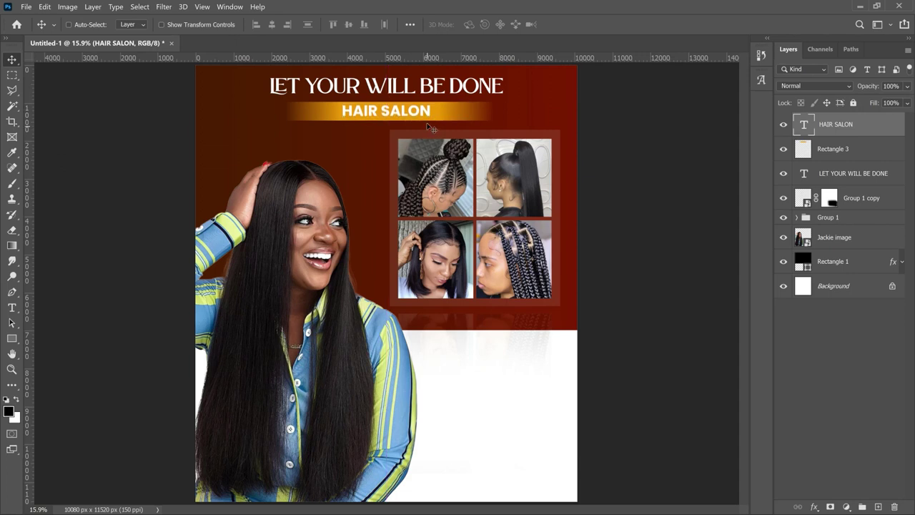
- Set the HAIR SALON text's tracking to -40 and recolour it dark brown #501c00, sampled from the flyer's background
{"action": "double_click", "coordinate": [422, 112]}
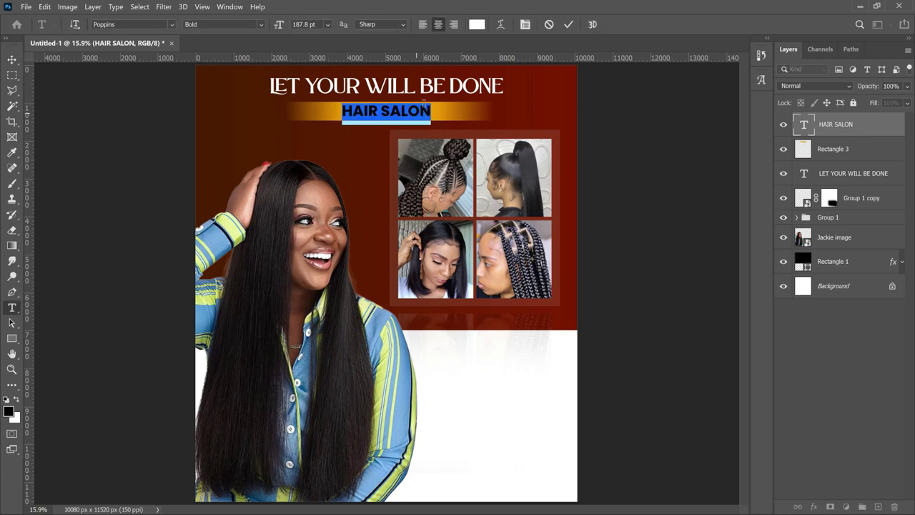
{"action": "left_click", "coordinate": [525, 24]}
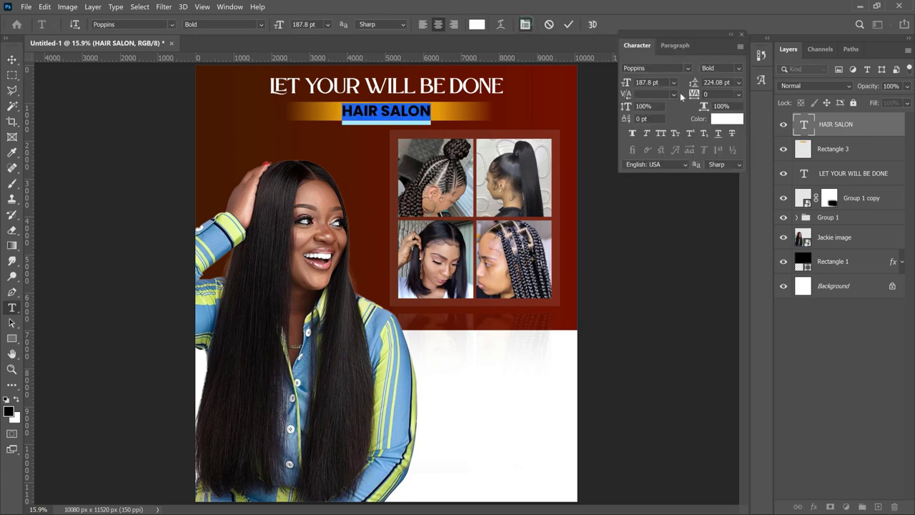
{"action": "left_click", "coordinate": [715, 93]}
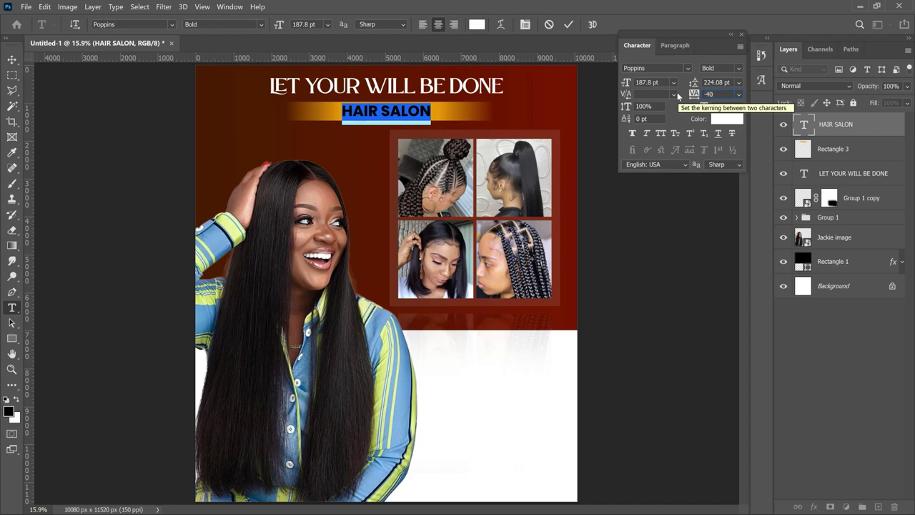
{"action": "type", "text": "-40"}
{"action": "key", "text": "Return"}
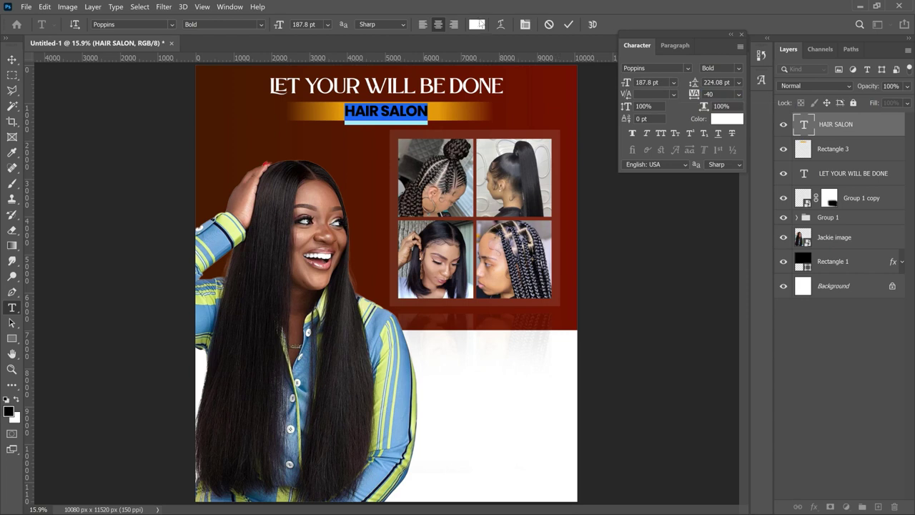
{"action": "left_click", "coordinate": [477, 24]}
{"action": "left_click", "coordinate": [246, 115]}
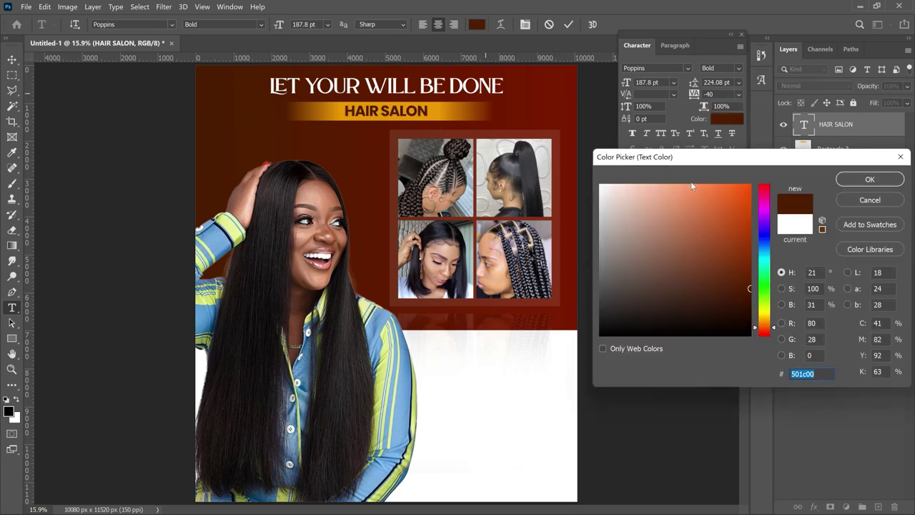
{"action": "left_click", "coordinate": [863, 182]}
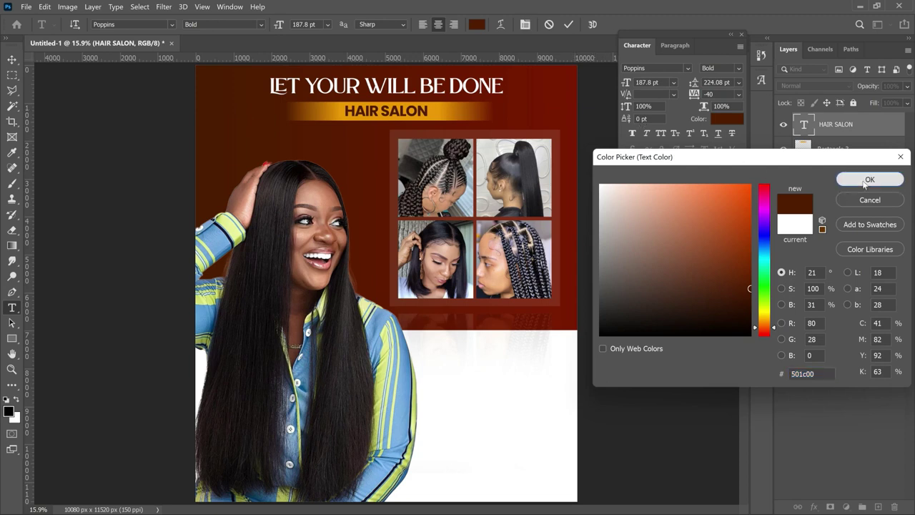
{"action": "left_click", "coordinate": [568, 25]}
{"action": "left_click", "coordinate": [15, 58]}
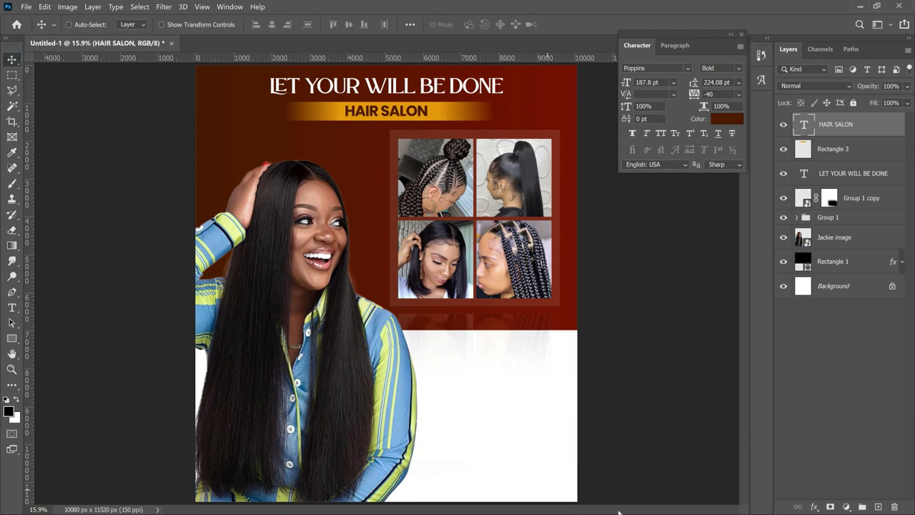
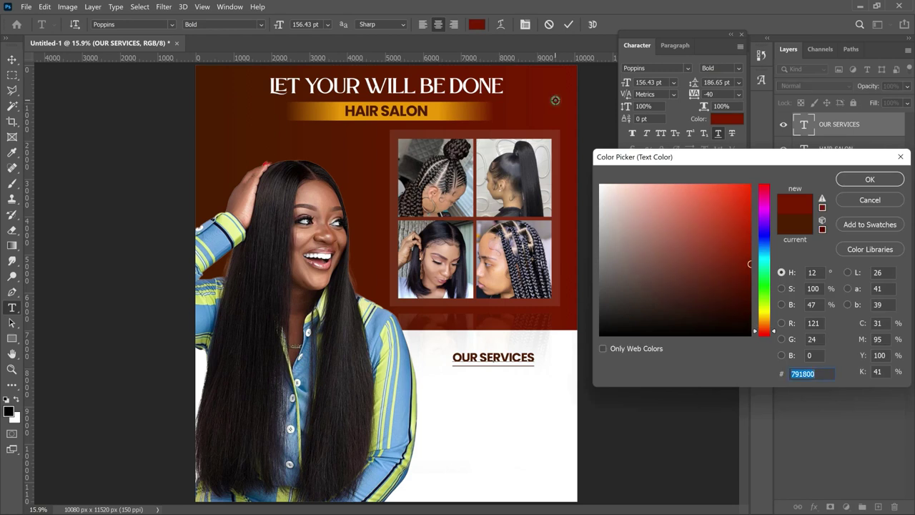
- Apply the dark red #791800 to the OUR SERVICES heading
{"action": "left_click", "coordinate": [871, 178]}
{"action": "left_click", "coordinate": [12, 59]}
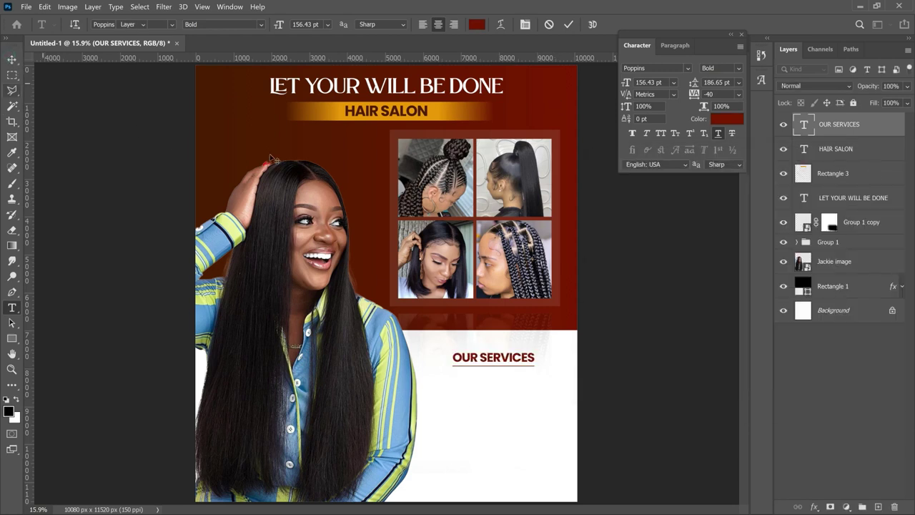
- Add a Poppins Medium 105 pt list below OUR SERVICES: BRIDAL HAIR, FIXING OF WEAVONS, WIG MAKING, INSTALLATIONS, REVAMPING, RETOUCHING ALL HAIRSTYLES, each preceded by a dash
{"action": "key", "text": "t"}
{"action": "left_click", "coordinate": [448, 387]}
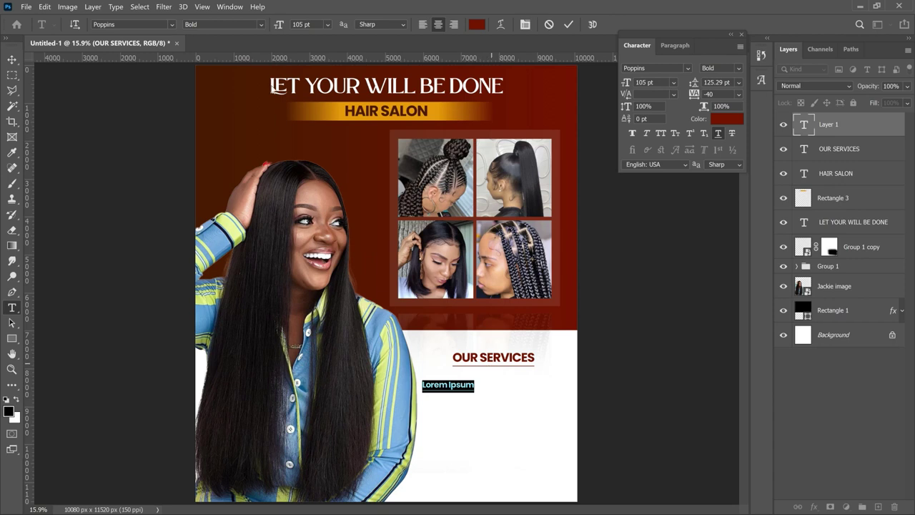
{"action": "left_click", "coordinate": [261, 24]}
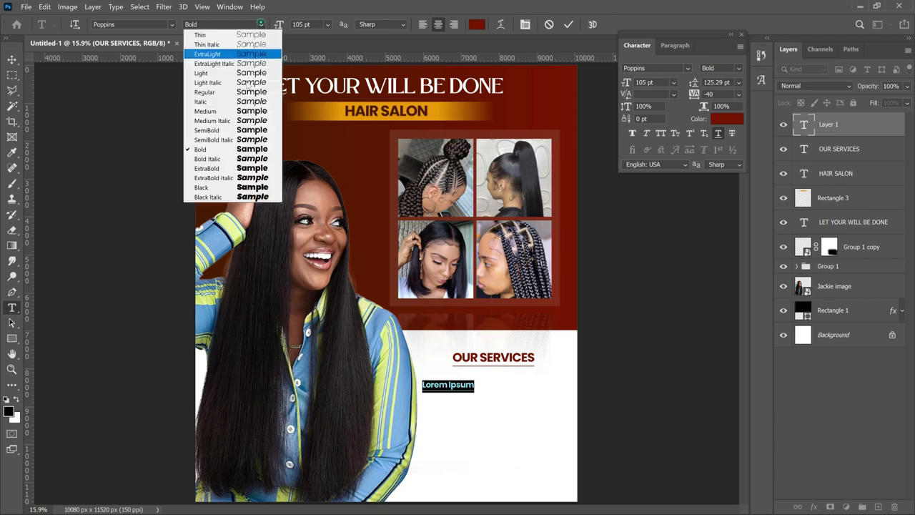
{"action": "left_click", "coordinate": [215, 111]}
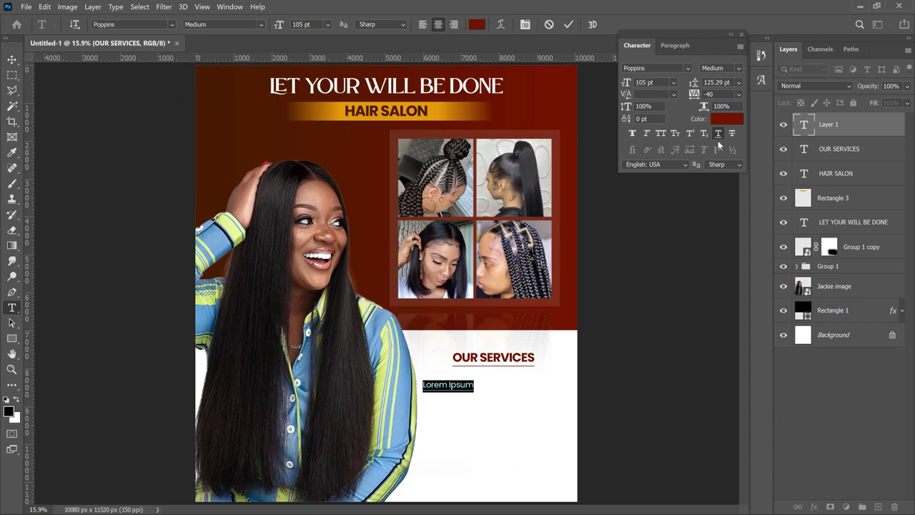
{"action": "type", "text": "- BRIDAL HAIR - FIXING OF WEAVONS - WIG MAKING - INSTALLATIONS - REVAMPING - RETOUCHING ALL HAIRSTYLES"}
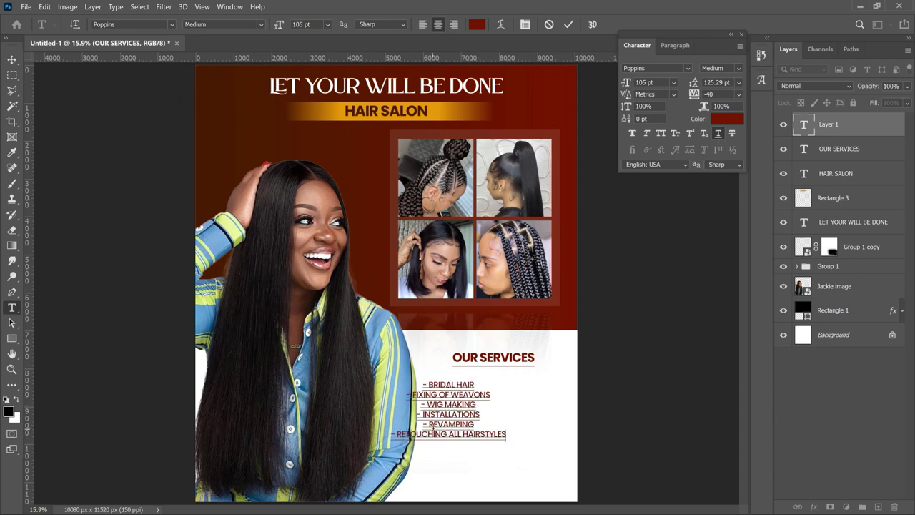
- Remove the underline from the whole services list and left-align its lines
{"action": "key", "text": "ctrl+a"}
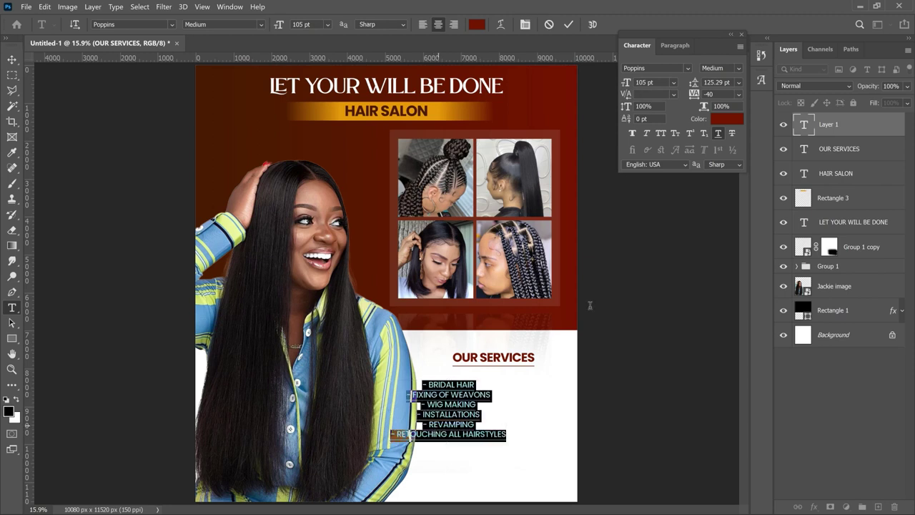
{"action": "left_click", "coordinate": [719, 135]}
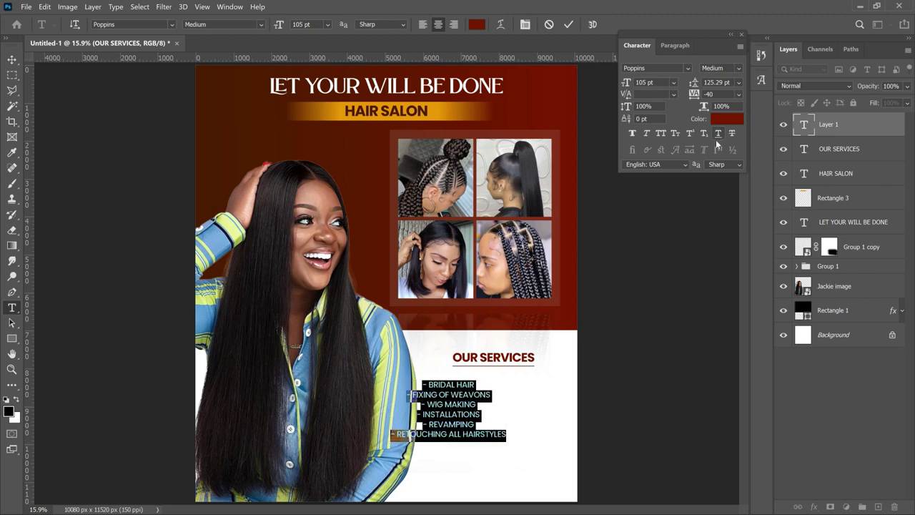
{"action": "left_click", "coordinate": [423, 25]}
{"action": "left_click", "coordinate": [12, 61]}
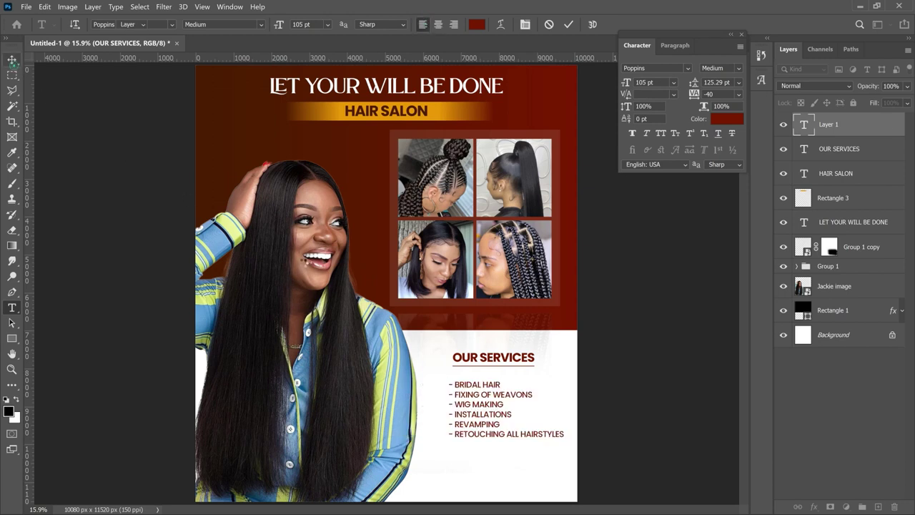
- Shift the services list and the OUR SERVICES heading slightly left in the white area, keeping the heading lined up over the list
{"action": "left_click_drag", "start_coordinate": [528, 429], "coordinate": [518, 426]}
{"action": "left_click_drag", "start_coordinate": [503, 363], "coordinate": [489, 360]}
{"action": "key", "text": "shift+Right"}
{"action": "key", "text": "shift+Right"}
{"action": "key", "text": "shift+Right"}
{"action": "key", "text": "shift+Right"}
{"action": "key", "text": "shift+Right"}
{"action": "key", "text": "shift+Right"}
{"action": "key", "text": "alt+bracketright"}
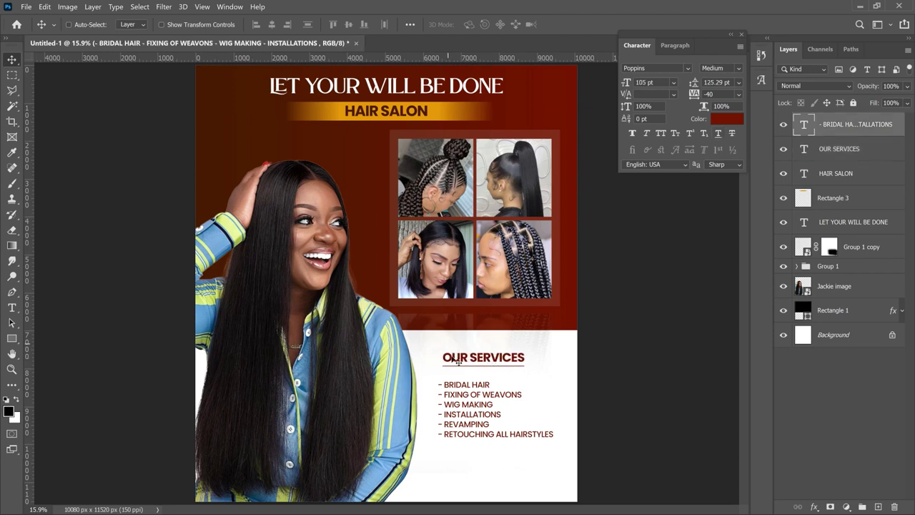
- Set the services list's leading to 140 pt
{"action": "double_click", "coordinate": [486, 415]}
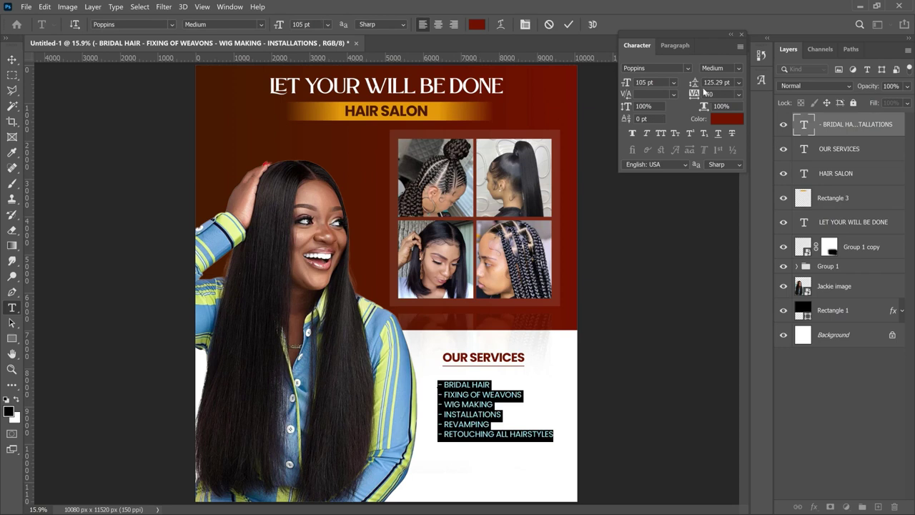
{"action": "left_click", "coordinate": [715, 82]}
{"action": "type", "text": "130"}
{"action": "key", "text": "Return"}
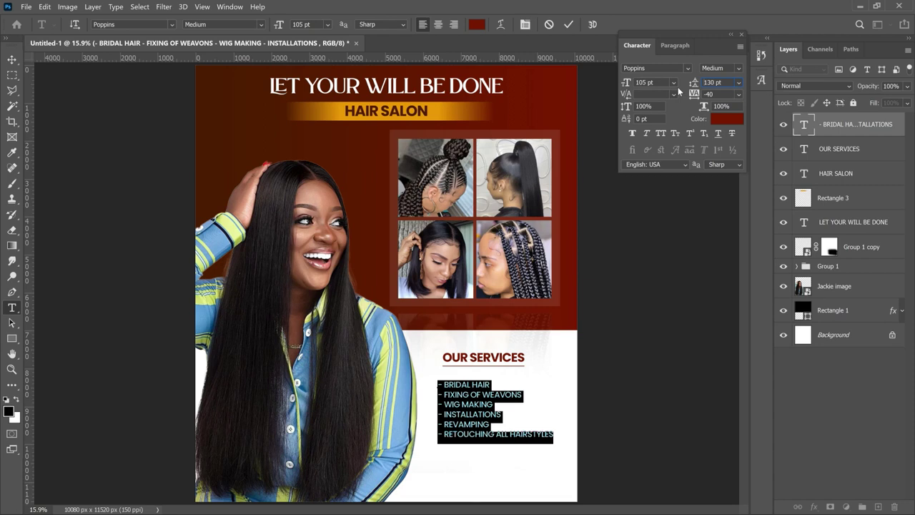
{"action": "left_click", "coordinate": [727, 85]}
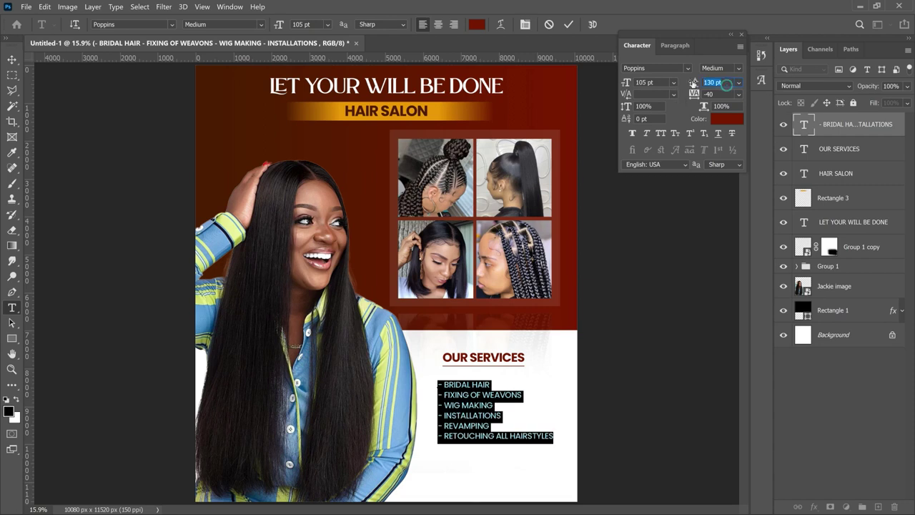
{"action": "type", "text": "140"}
{"action": "key", "text": "Return"}
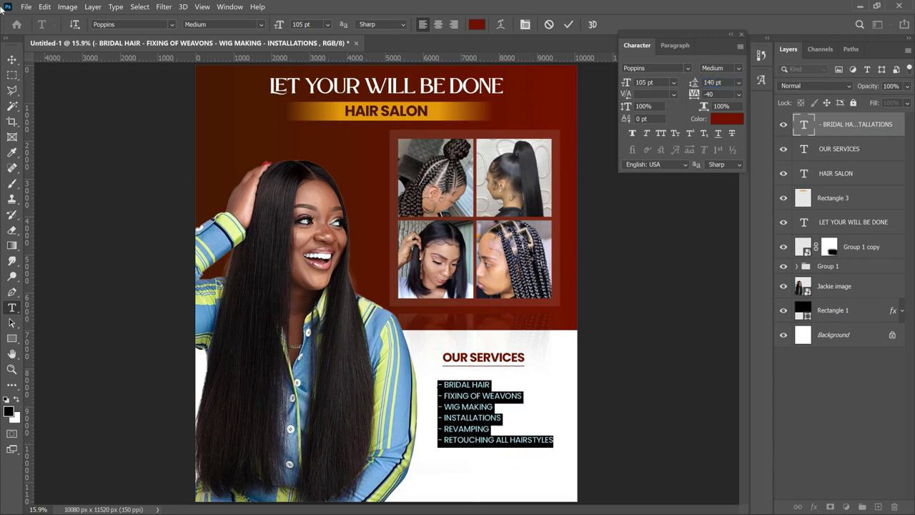
{"action": "left_click", "coordinate": [11, 59]}
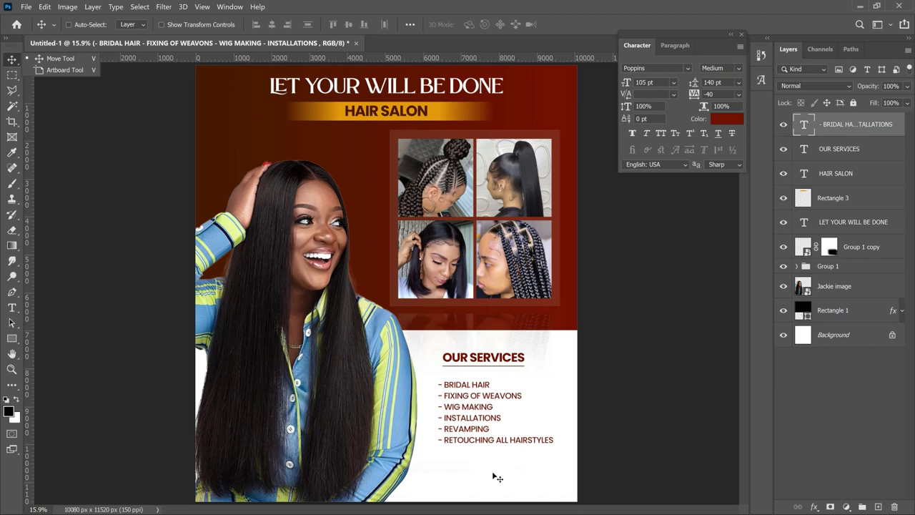
- Draw a black bar about 7697 × 570 px near the flyer's bottom edge and place it beneath the woman's photo in the layer order
{"action": "left_click", "coordinate": [11, 339]}
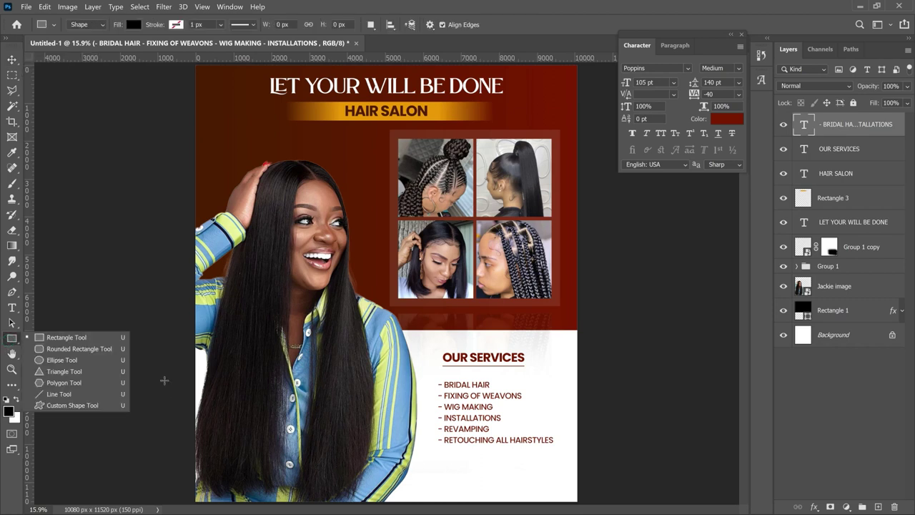
{"action": "left_click", "coordinate": [90, 337]}
{"action": "left_click_drag", "start_coordinate": [337, 469], "coordinate": [629, 491]}
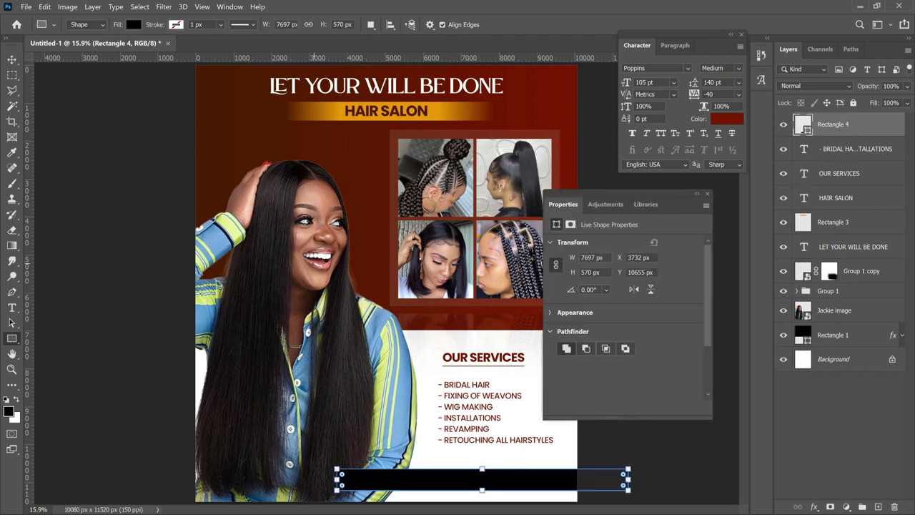
{"action": "left_click_drag", "start_coordinate": [832, 127], "coordinate": [827, 324]}
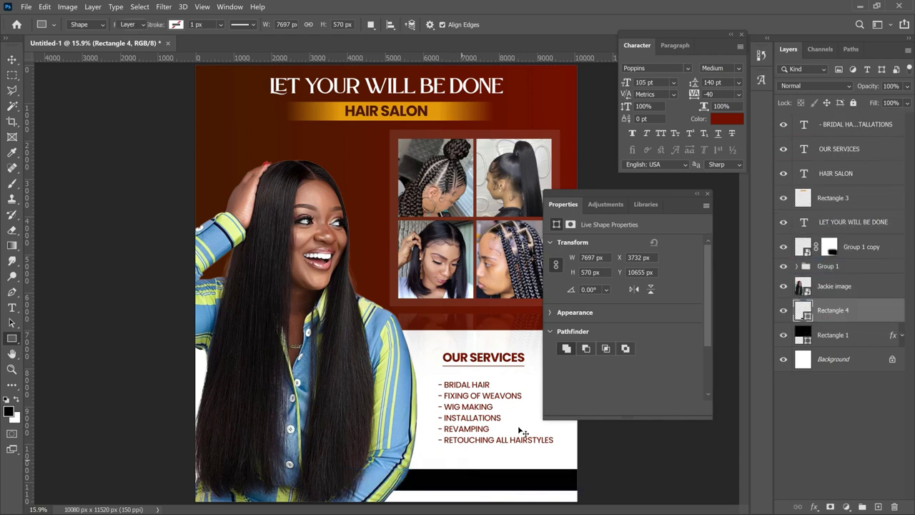
{"action": "key", "text": "v"}
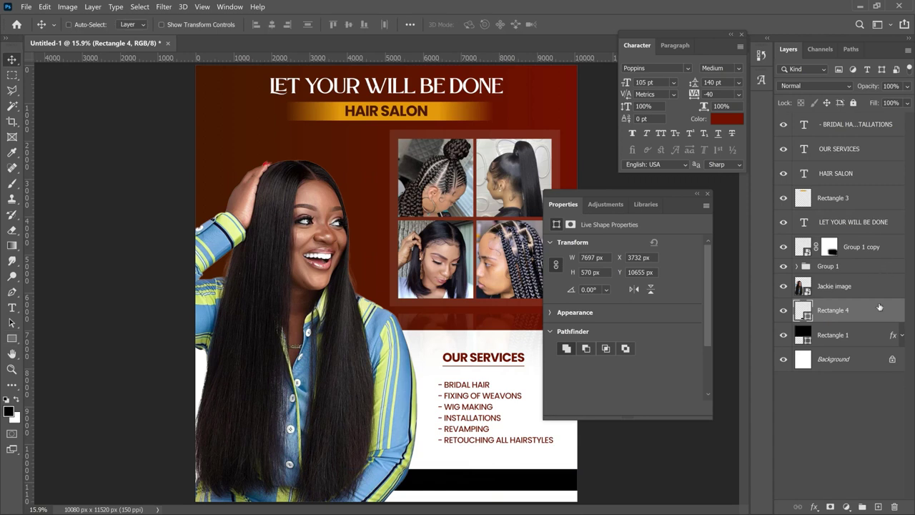
- Copy the layer style of the large background rectangle, Rectangle 1, onto the new bottom bar, Rectangle 4
{"action": "left_click", "coordinate": [892, 340]}
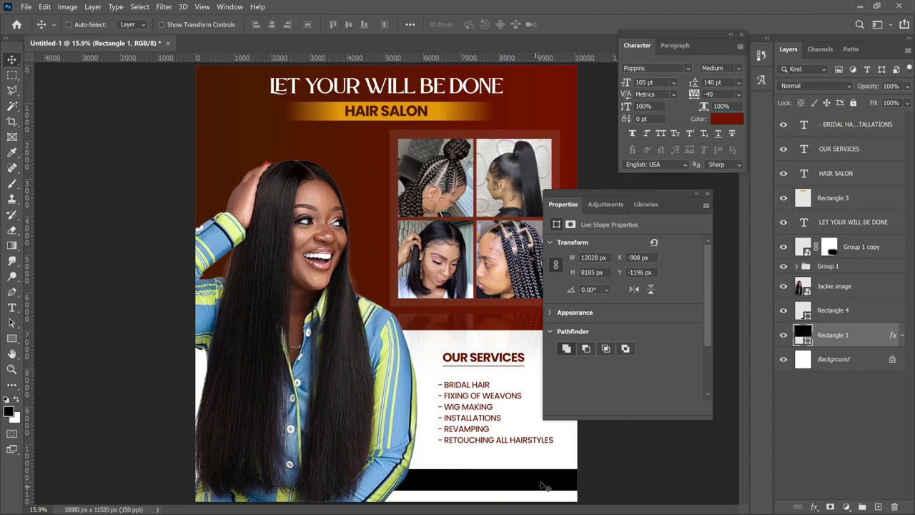
{"action": "right_click", "coordinate": [858, 336]}
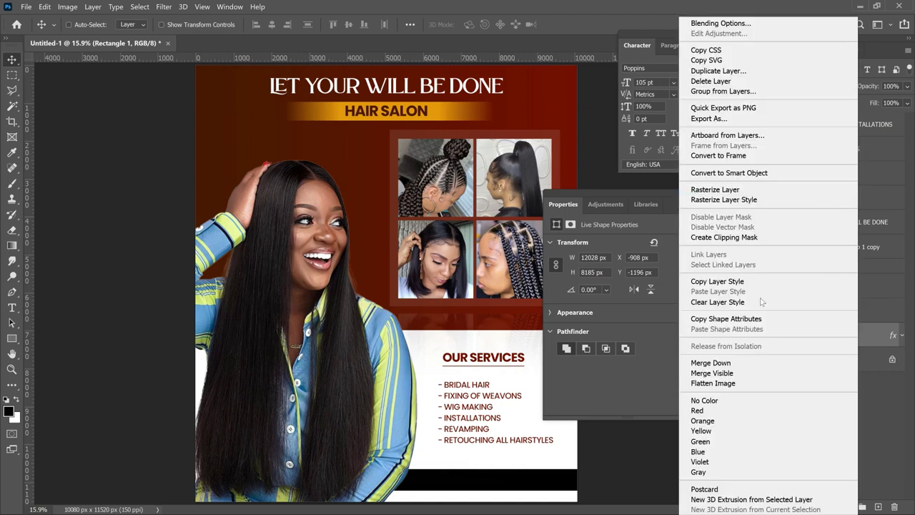
{"action": "left_click", "coordinate": [734, 281]}
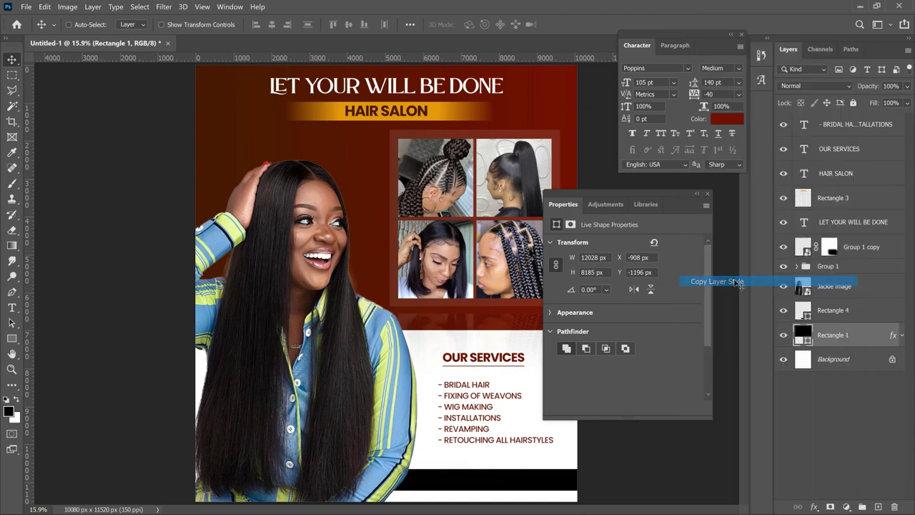
{"action": "left_click", "coordinate": [834, 311]}
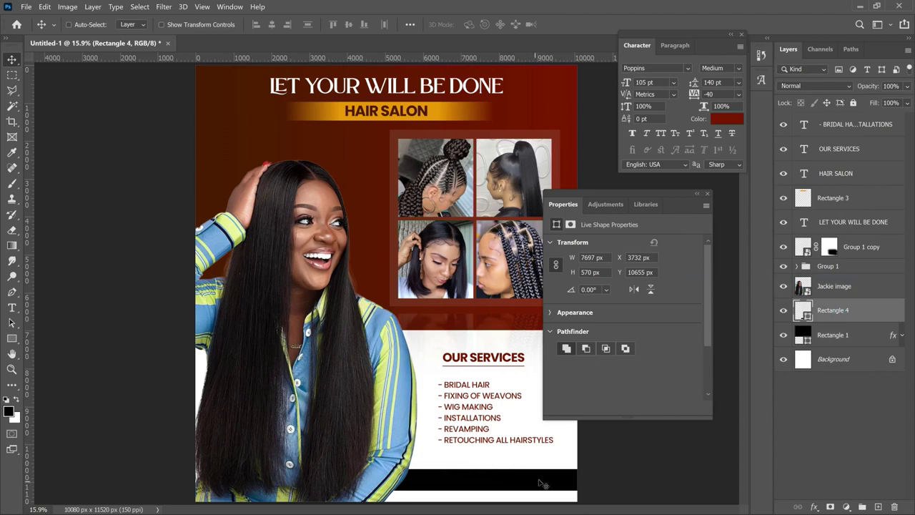
{"action": "right_click", "coordinate": [838, 309]}
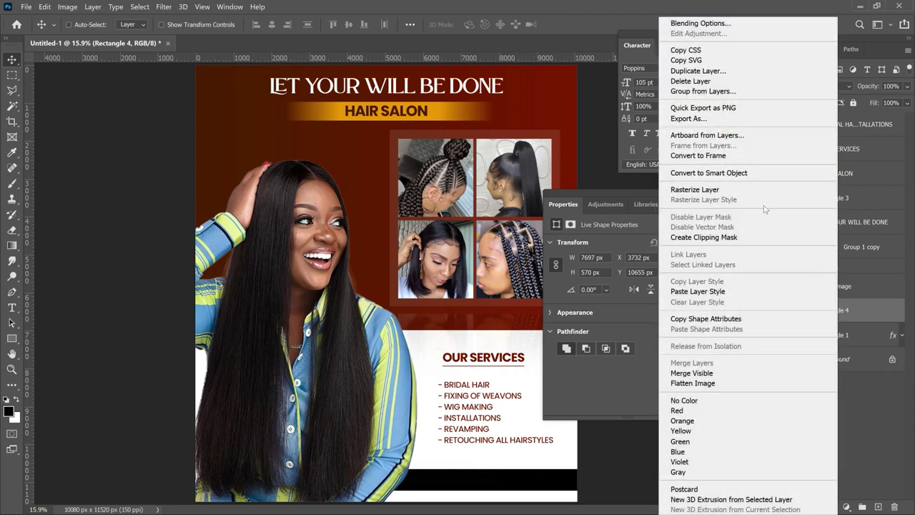
{"action": "left_click", "coordinate": [719, 292]}
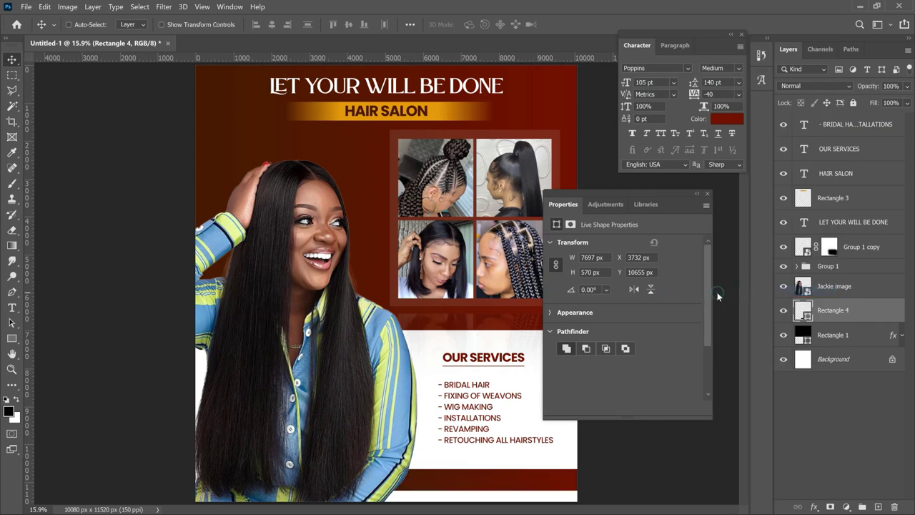
{"action": "key", "text": "ctrl+z"}
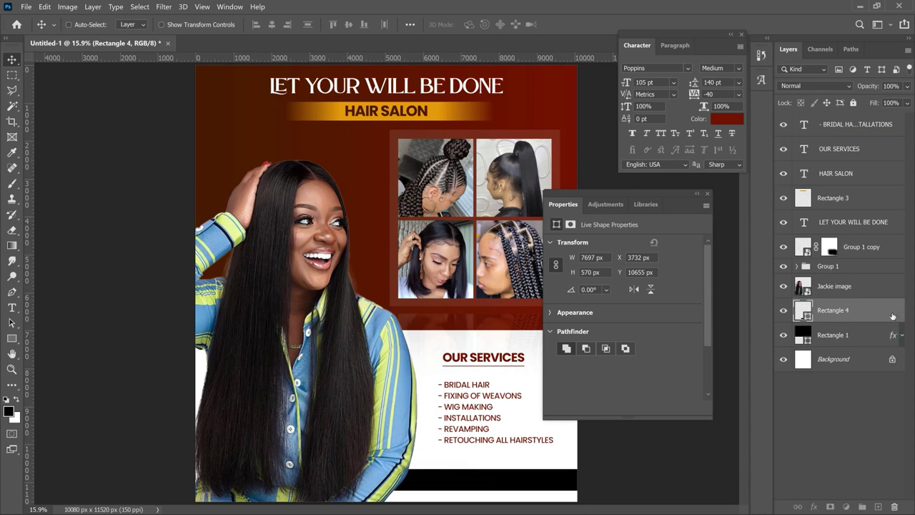
{"action": "key", "text": "ctrl+shift+z"}
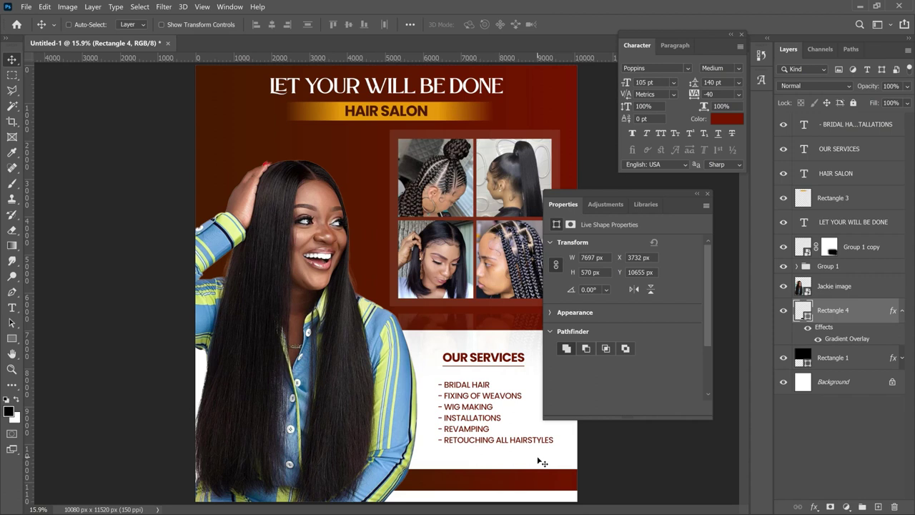
{"action": "key", "text": "ctrl+shift+z"}
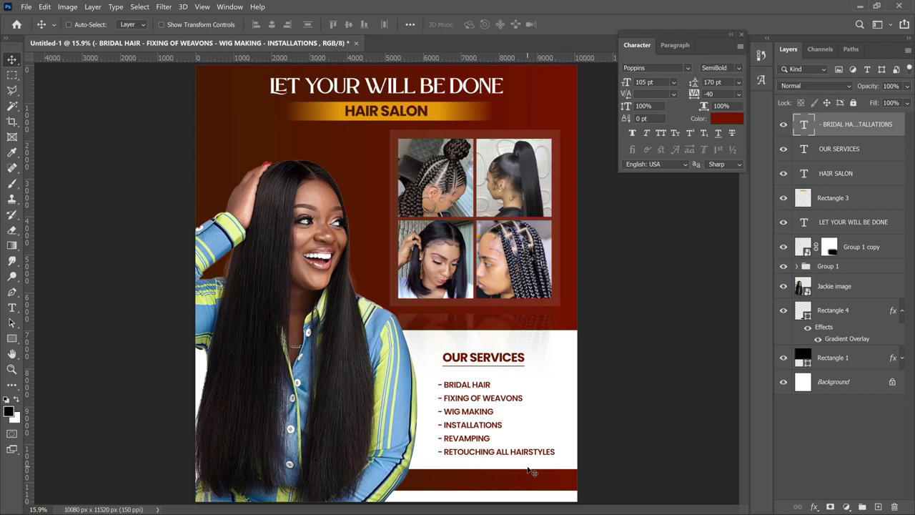
- Place the embedded image call icon png from the Hair Salon folder, scaled down, near the bottom bar
{"action": "left_click", "coordinate": [26, 7]}
{"action": "left_click", "coordinate": [56, 228]}
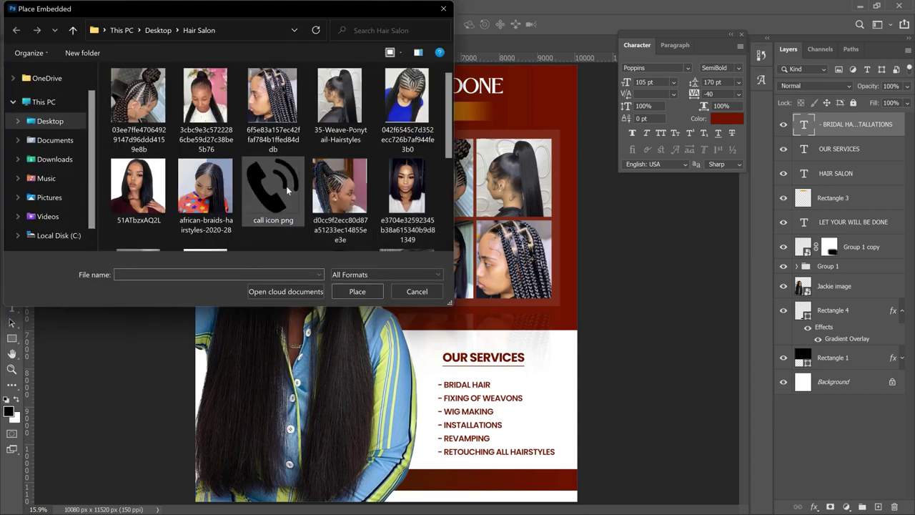
{"action": "double_click", "coordinate": [286, 186]}
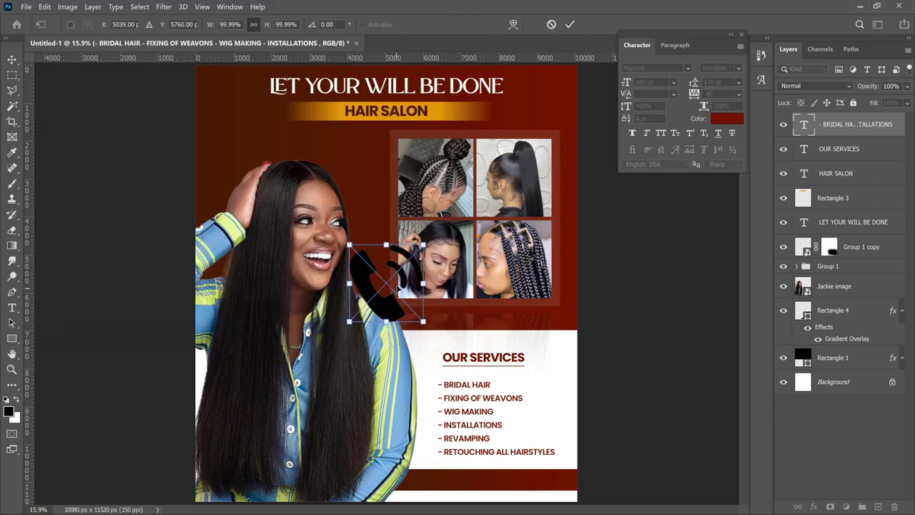
{"action": "left_click_drag", "start_coordinate": [423, 245], "coordinate": [444, 463]}
{"action": "key", "text": "Return"}
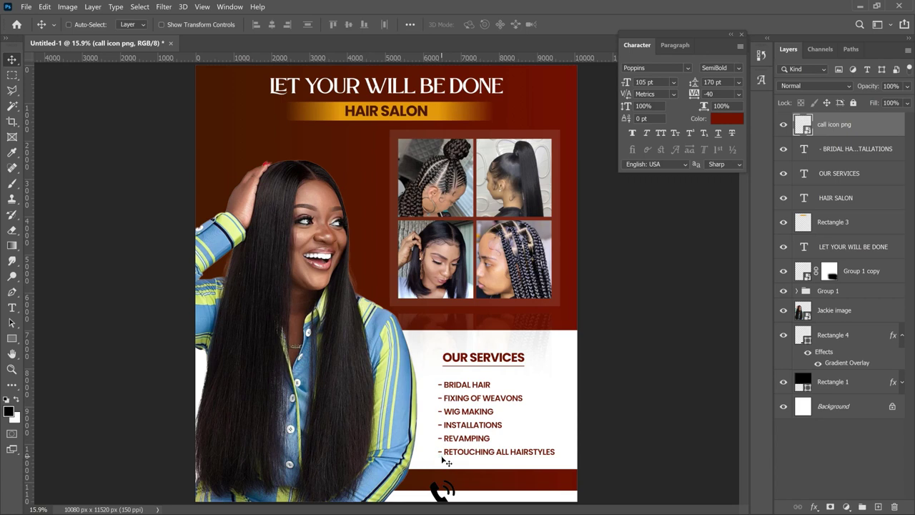
- Shrink the call icon to fit inside the dark red bottom bar and position it near the bar's left part beneath the services list
{"action": "key", "text": "z"}
{"action": "left_click_drag", "start_coordinate": [453, 471], "coordinate": [461, 472]}
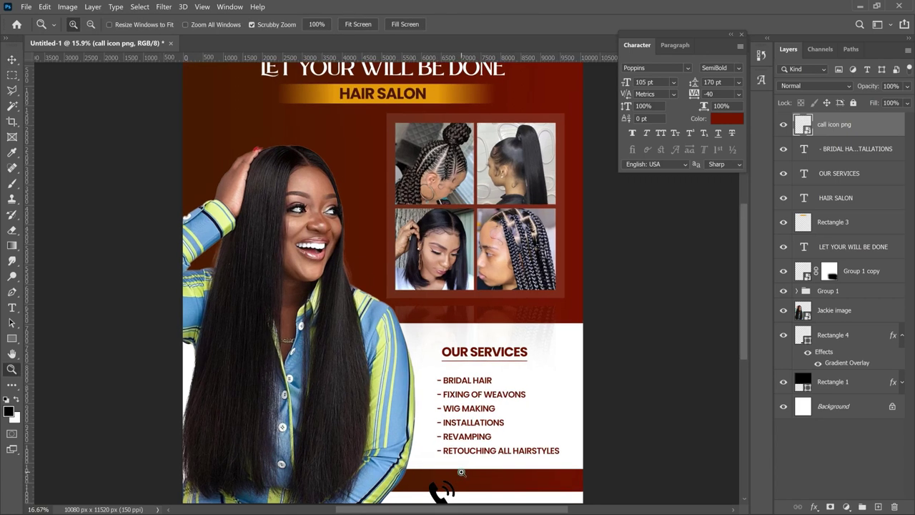
{"action": "left_click", "coordinate": [461, 472]}
{"action": "left_click", "coordinate": [462, 472]}
{"action": "left_click", "coordinate": [463, 455]}
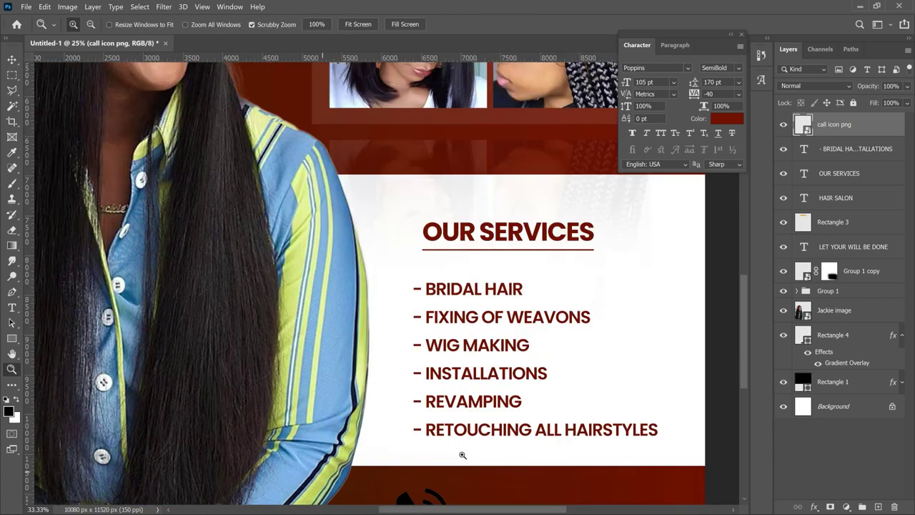
{"action": "left_click_drag", "start_coordinate": [461, 452], "coordinate": [464, 279]}
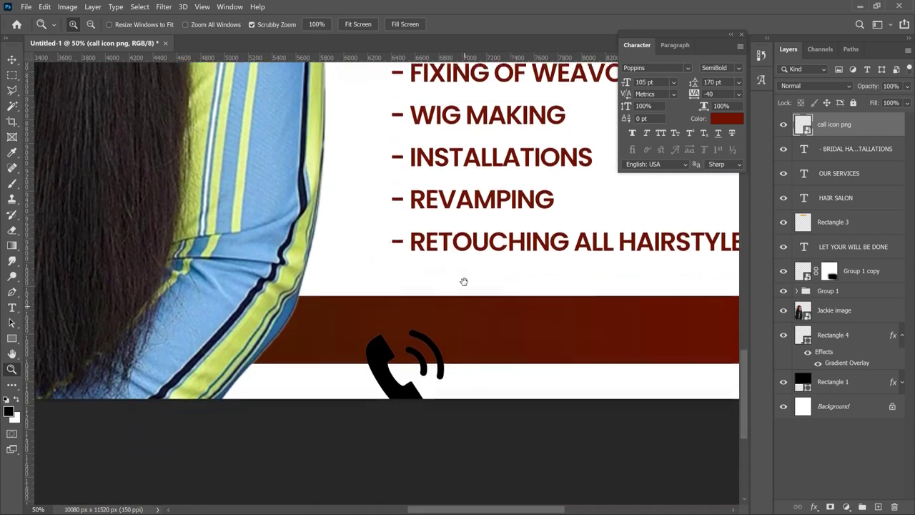
{"action": "key", "text": "v"}
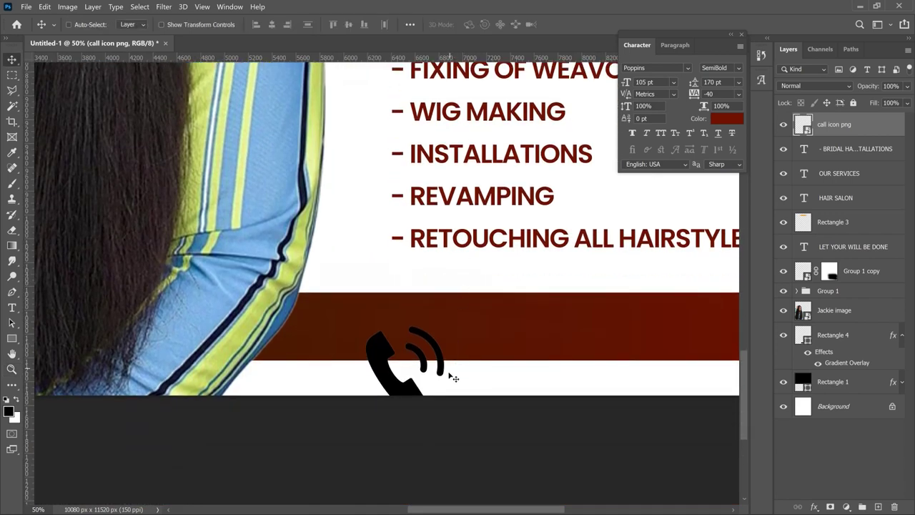
{"action": "key", "text": "ctrl+t"}
{"action": "left_click_drag", "start_coordinate": [444, 409], "coordinate": [442, 324]}
{"action": "key", "text": "Return"}
- Apply a white Color Overlay at 100% opacity to the call icon png layer
{"action": "right_click", "coordinate": [879, 129]}
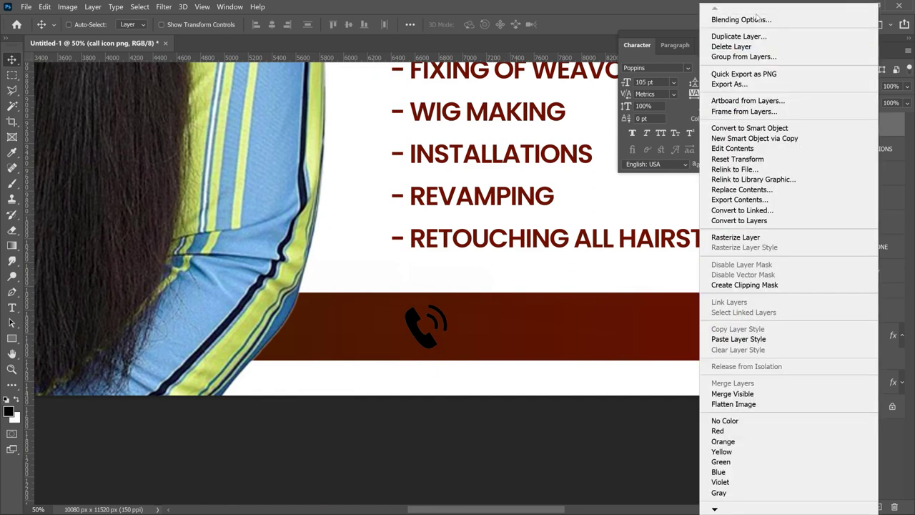
{"action": "left_click", "coordinate": [743, 19]}
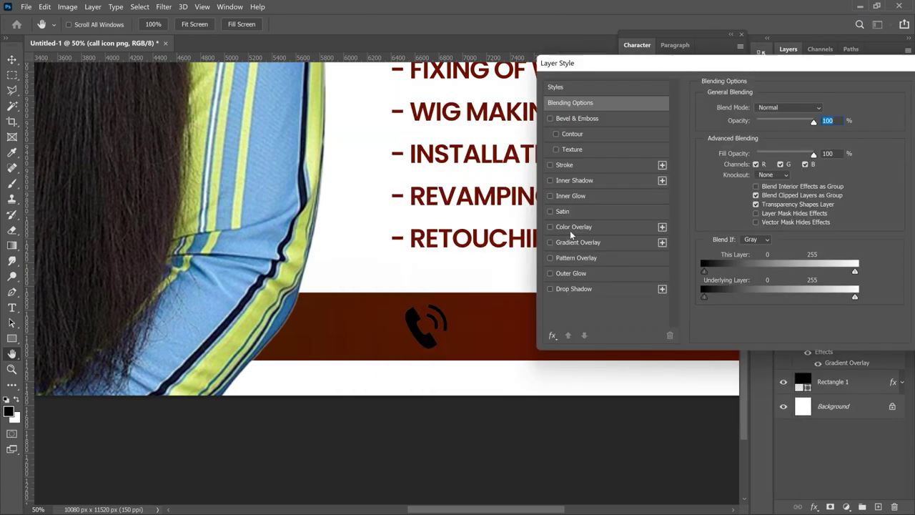
{"action": "left_click", "coordinate": [572, 229]}
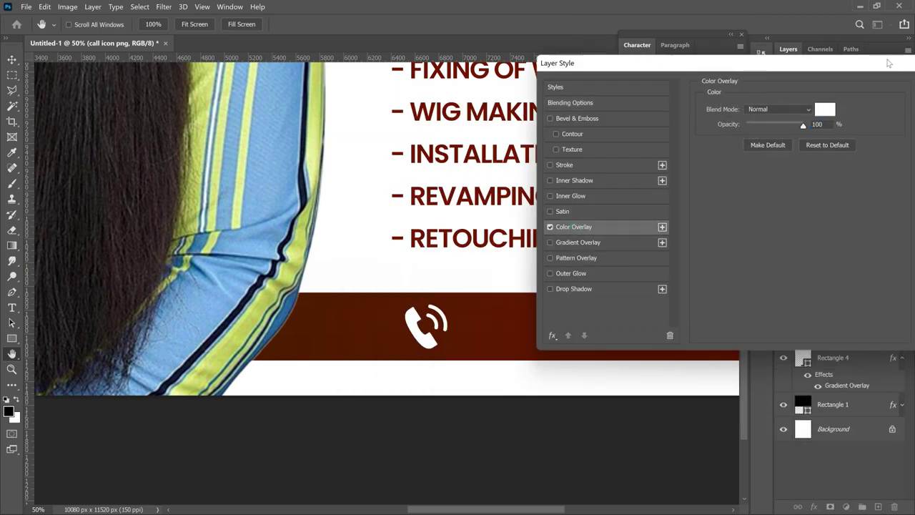
{"action": "left_click_drag", "start_coordinate": [888, 64], "coordinate": [600, 95]}
{"action": "left_click", "coordinate": [683, 123]}
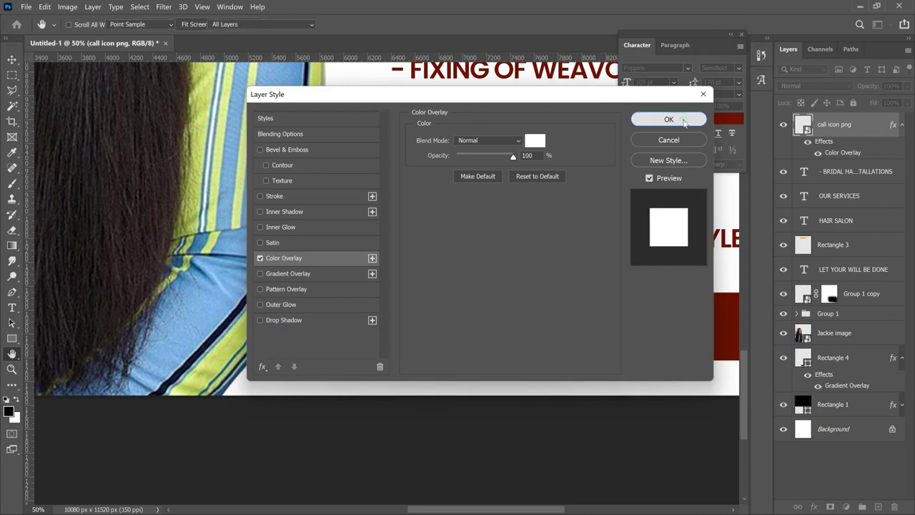
- Place the WhatsApp icon pngwing.com (62) from the Hair Salon folder as an embedded image
{"action": "left_click", "coordinate": [26, 7]}
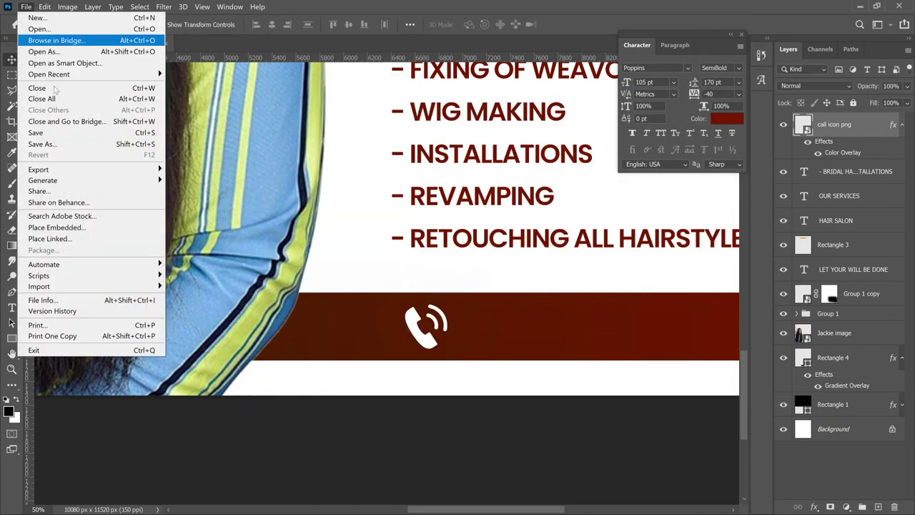
{"action": "left_click", "coordinate": [92, 228]}
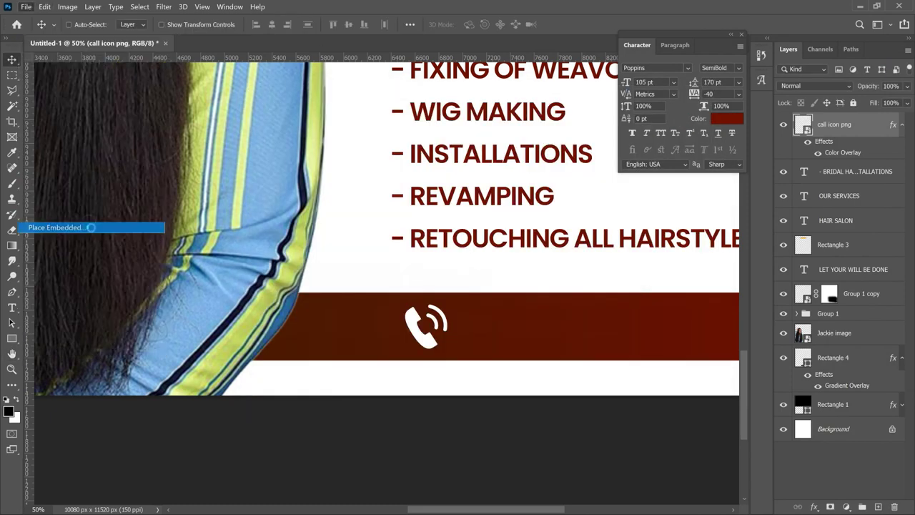
{"action": "scroll", "coordinate": [277, 141], "scroll_direction": "down", "scroll_amount": 4}
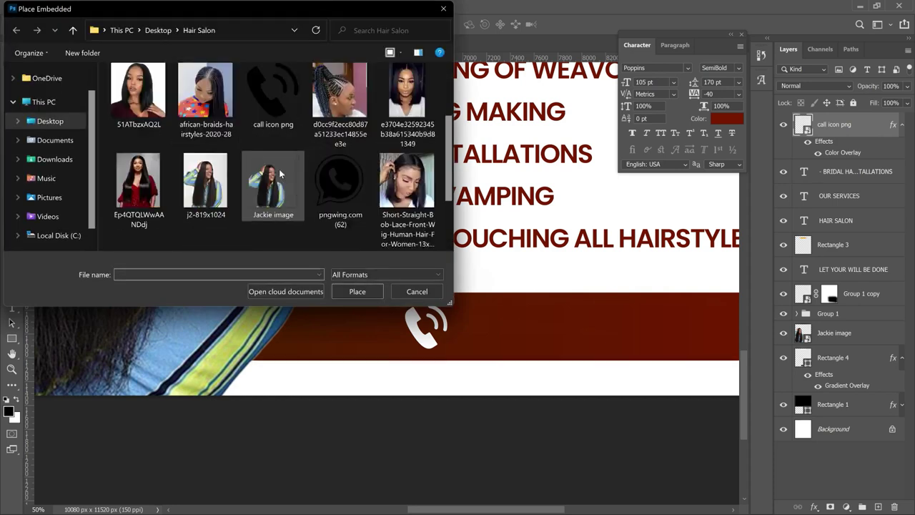
{"action": "left_click", "coordinate": [346, 113]}
{"action": "double_click", "coordinate": [346, 113]}
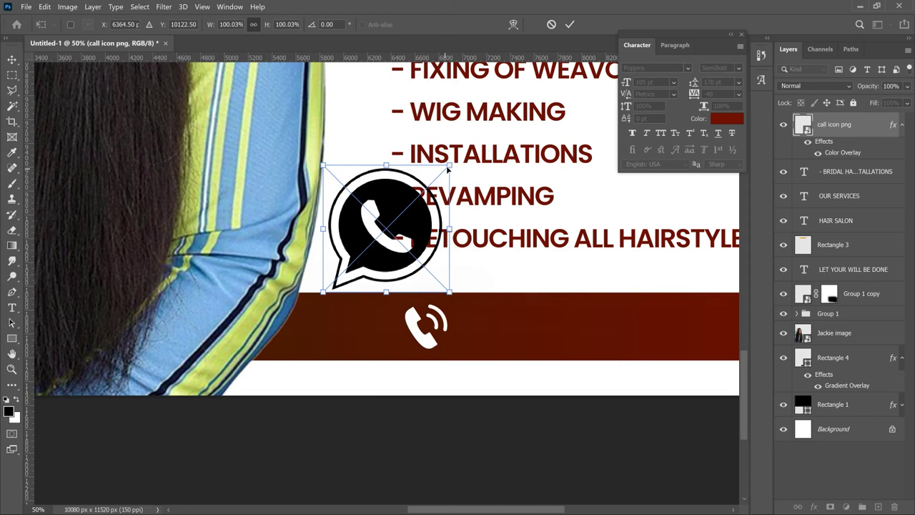
- Scale the WhatsApp icon to 39%, set it right of the call icon in the bar, and copy the call icon's Color Overlay onto it
{"action": "left_click_drag", "start_coordinate": [449, 165], "coordinate": [454, 353]}
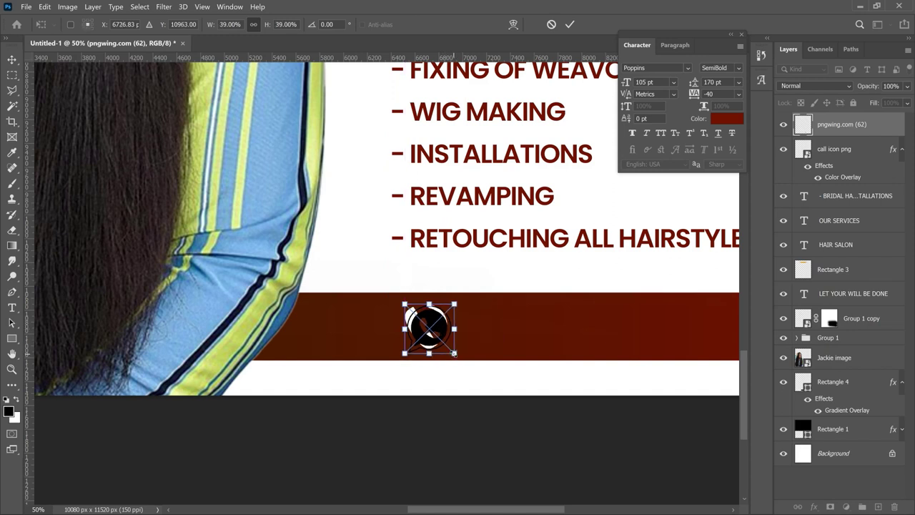
{"action": "key", "text": "Return"}
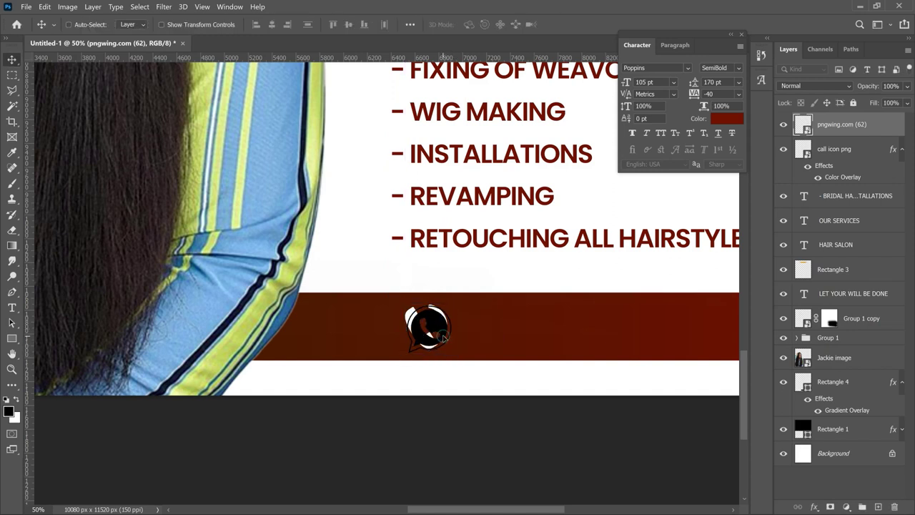
{"action": "left_click_drag", "start_coordinate": [447, 334], "coordinate": [499, 336]}
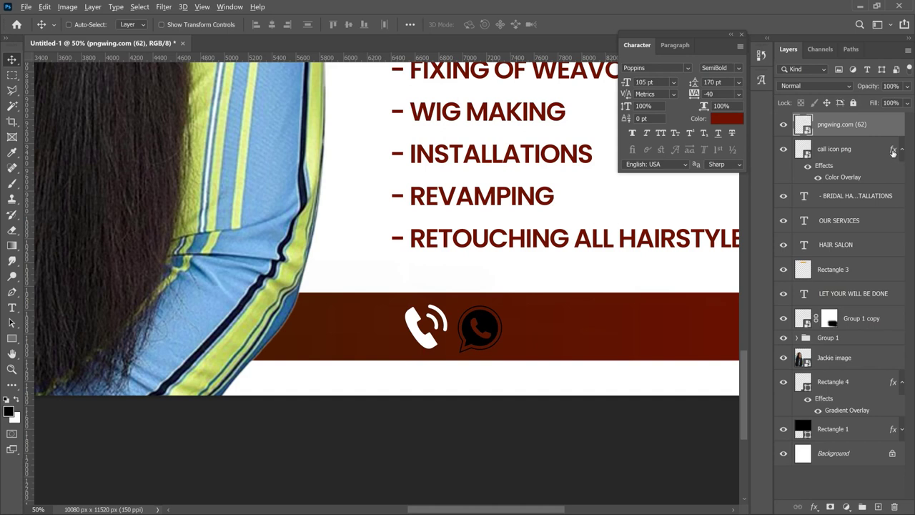
{"action": "left_click_drag", "start_coordinate": [892, 153], "coordinate": [893, 126]}
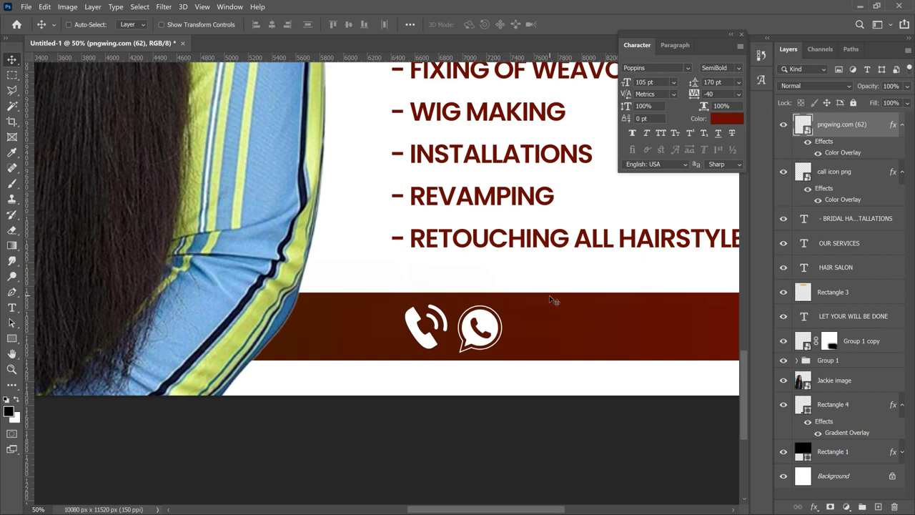
- Add the salon's phone number as white (ffffff) Poppins SemiBold 105 pt text in the bottom bar, just right of the WhatsApp icon
{"action": "key", "text": "z"}
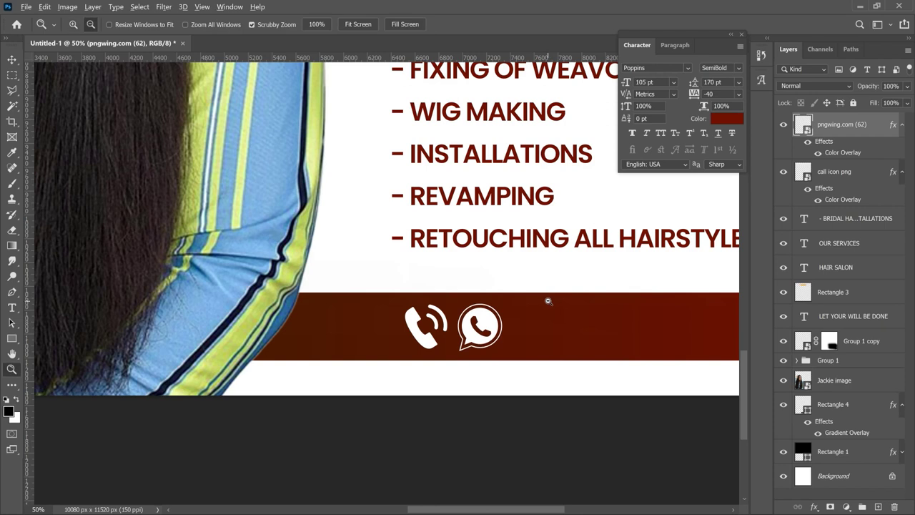
{"action": "scroll", "coordinate": [549, 300], "scroll_direction": "down", "scroll_amount": 2}
{"action": "key", "text": "v"}
{"action": "scroll", "coordinate": [460, 352], "scroll_direction": "down", "scroll_amount": 2}
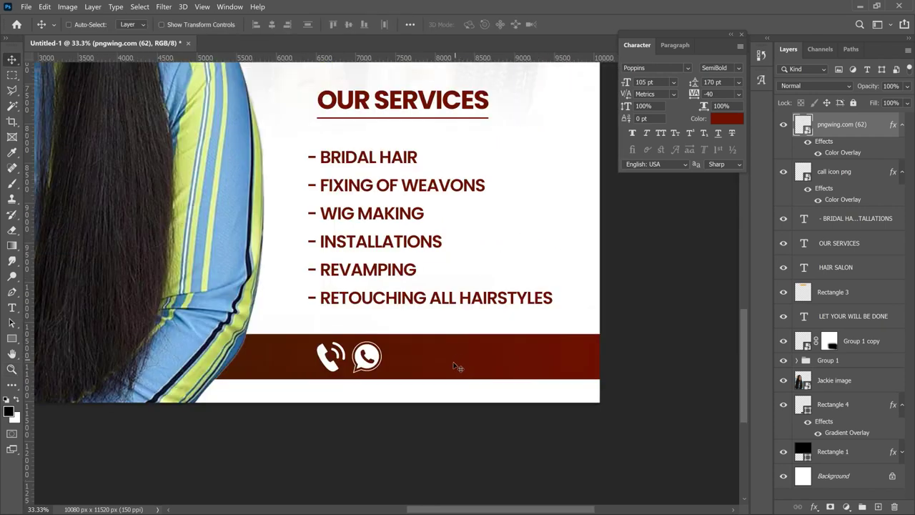
{"action": "key", "text": "t"}
{"action": "left_click_drag", "start_coordinate": [404, 345], "coordinate": [546, 370]}
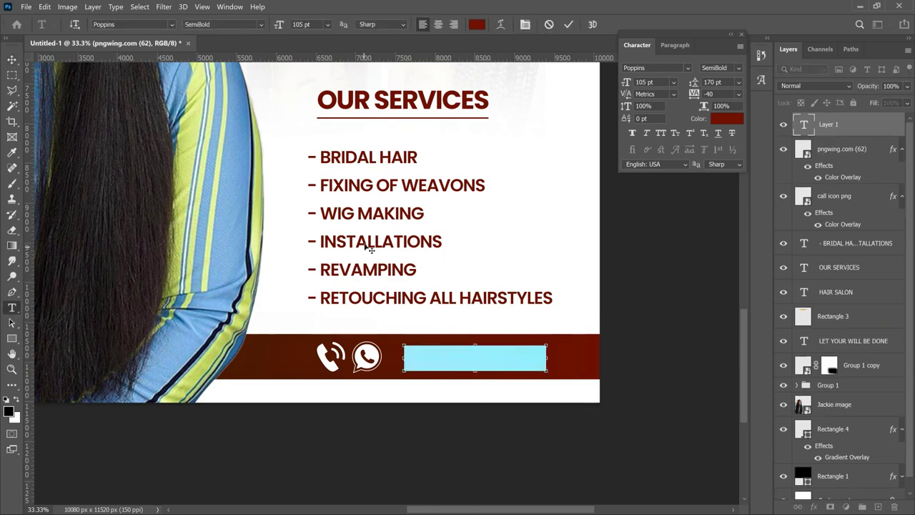
{"action": "left_click", "coordinate": [477, 25]}
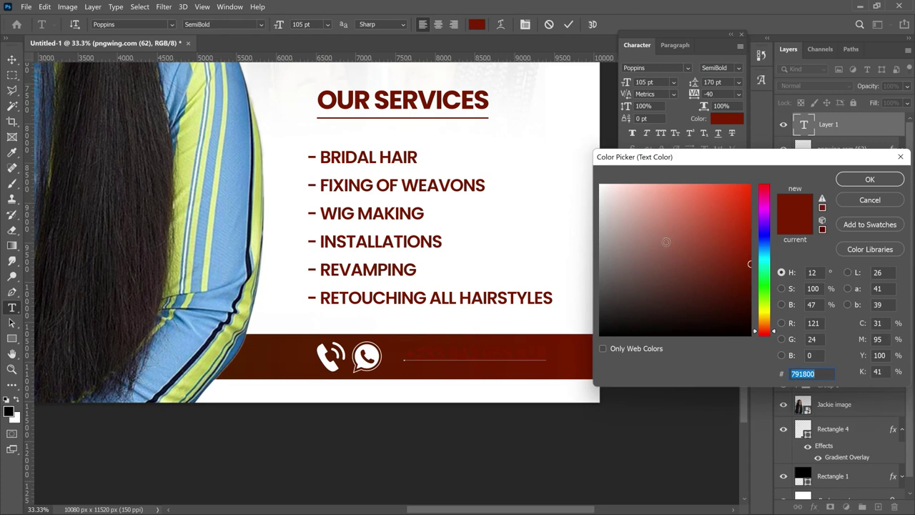
{"action": "left_click", "coordinate": [640, 223]}
{"action": "left_click", "coordinate": [560, 158]}
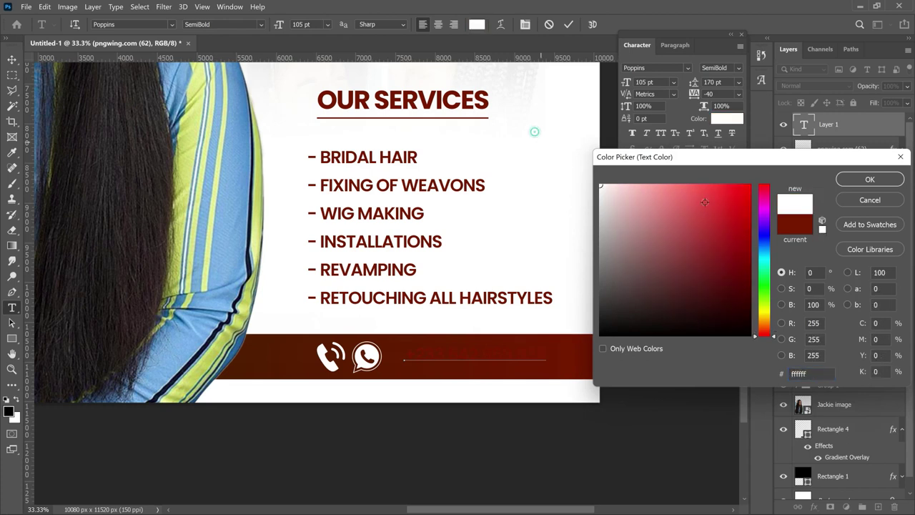
{"action": "left_click", "coordinate": [870, 180]}
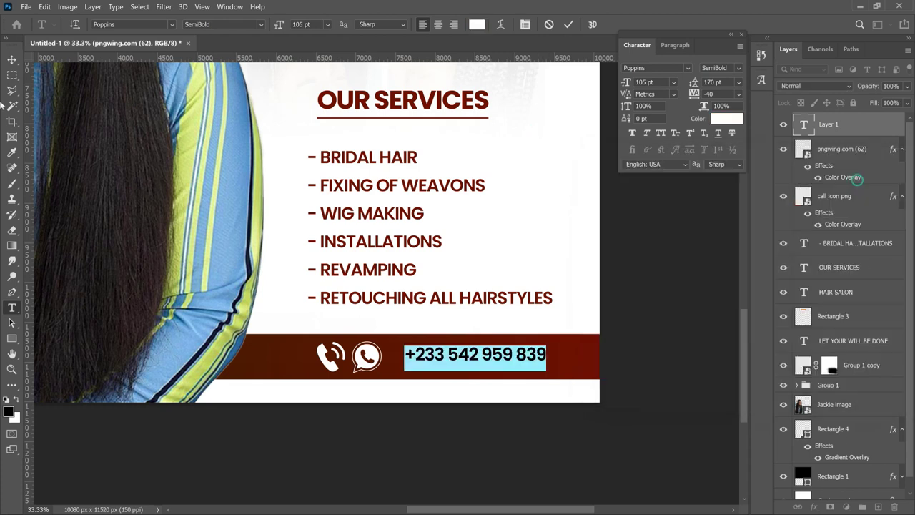
{"action": "left_click", "coordinate": [13, 59]}
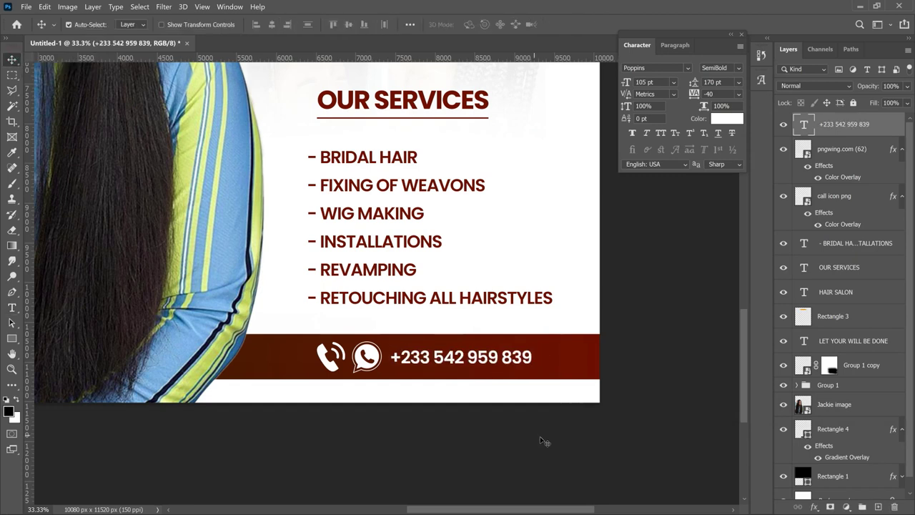
- Enlarge the phone number text in the bottom bar proportionally to about 113%
{"action": "key", "text": "ctrl+t"}
{"action": "left_click_drag", "start_coordinate": [532, 352], "coordinate": [552, 352]}
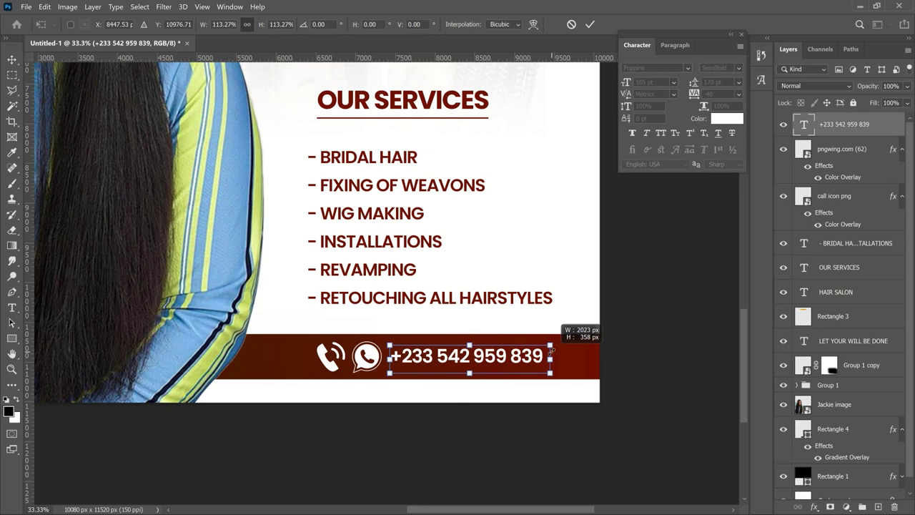
{"action": "key", "text": "Return"}
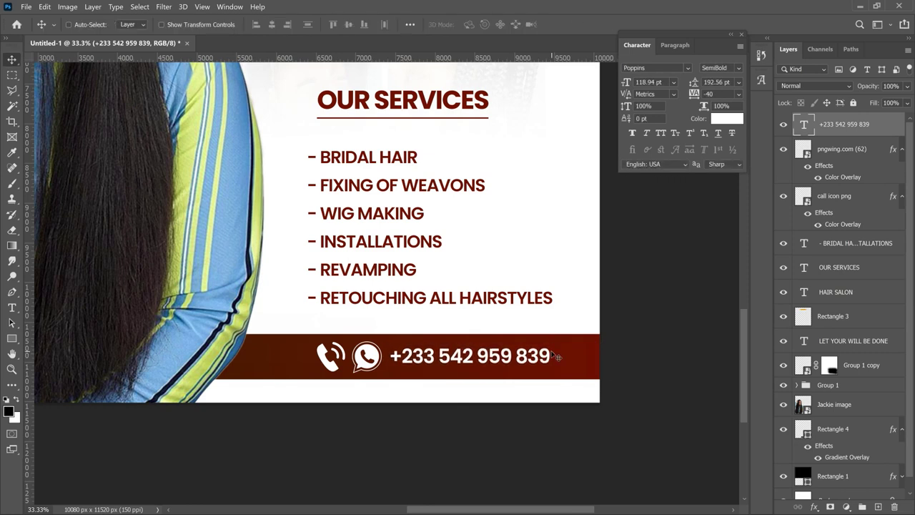
- Nudge the services list text slightly upward, closer to the OUR SERVICES heading
{"action": "key", "text": "ctrl+0"}
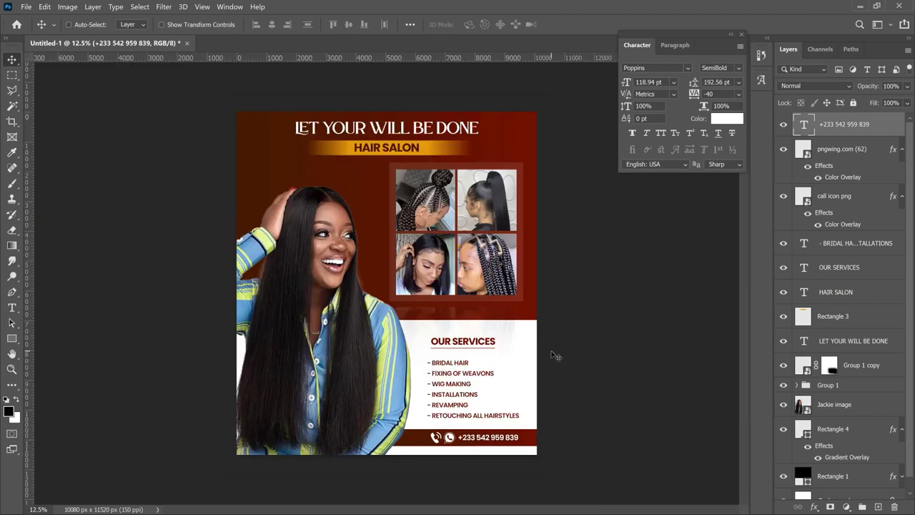
{"action": "right_click", "coordinate": [483, 392]}
{"action": "left_click", "coordinate": [504, 398]}
{"action": "key", "text": "shift+Up"}
{"action": "key", "text": "shift+Up"}
{"action": "key", "text": "shift+Up"}
{"action": "key", "text": "shift+Up"}
{"action": "key", "text": "shift+Up"}
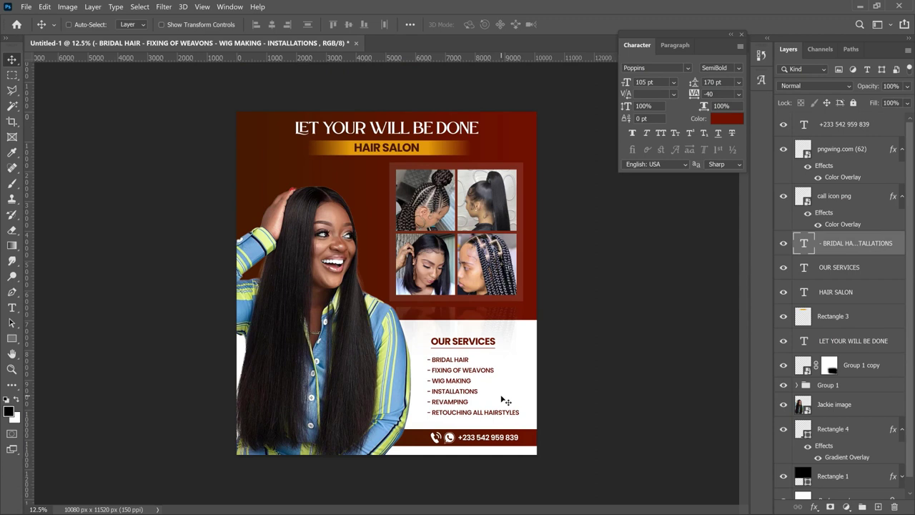
- Collapse the effects lists of the call icon, WhatsApp icon and Rectangle 4 layers
{"action": "left_click", "coordinate": [902, 195]}
{"action": "left_click", "coordinate": [903, 148]}
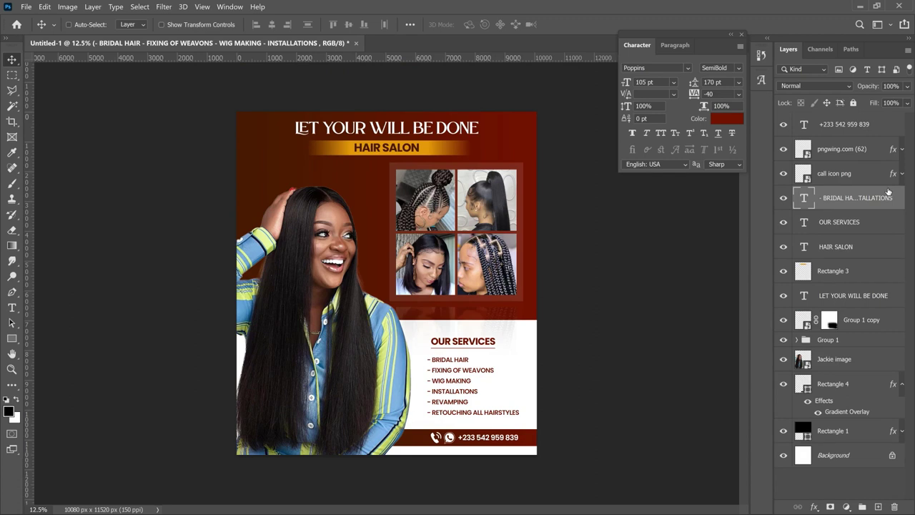
{"action": "left_click", "coordinate": [893, 383]}
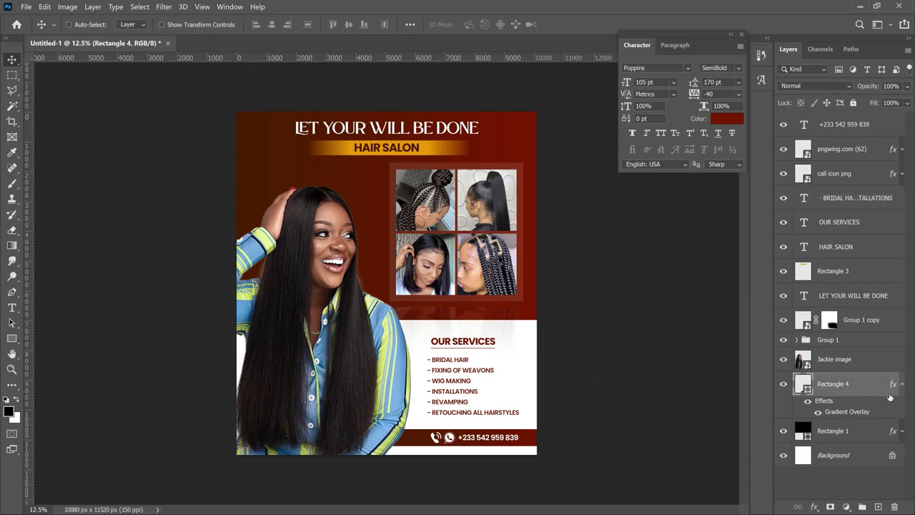
{"action": "left_click", "coordinate": [902, 384]}
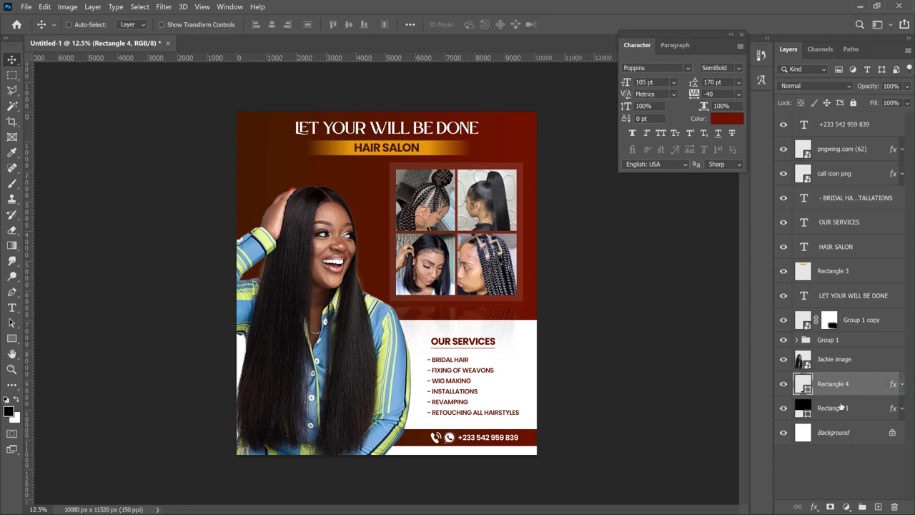
- Add a Hue/Saturation adjustment layer directly above the Rectangle 4 bar layer, beneath the woman's photo
{"action": "left_click", "coordinate": [842, 411]}
{"action": "left_click", "coordinate": [843, 390]}
{"action": "left_click", "coordinate": [846, 506]}
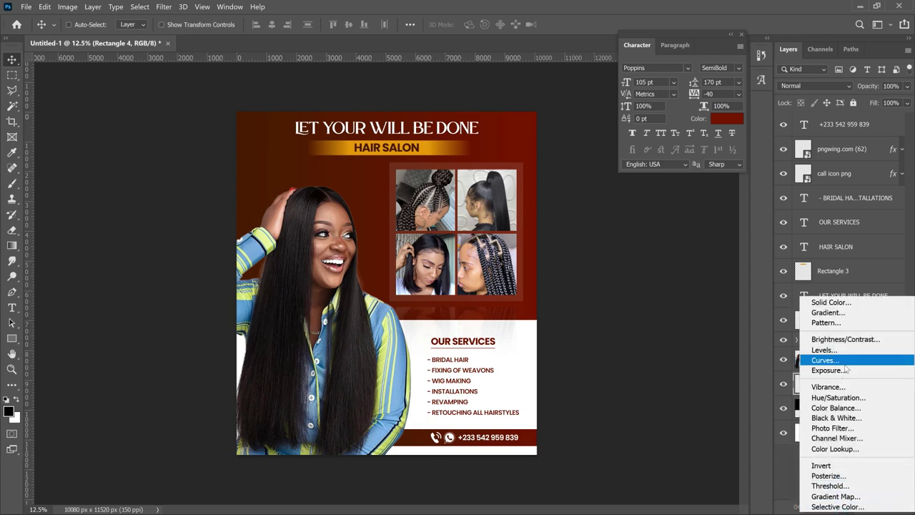
{"action": "key", "text": "Escape"}
{"action": "left_click", "coordinate": [846, 506]}
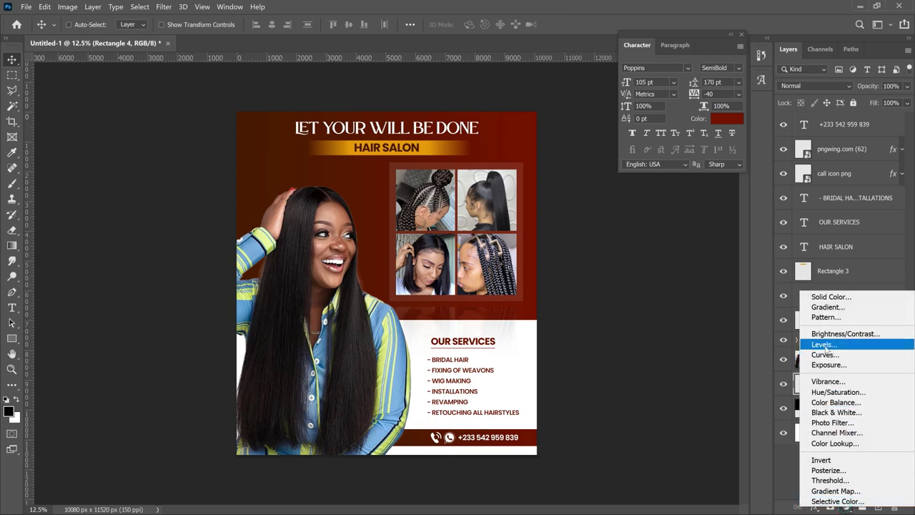
{"action": "left_click", "coordinate": [838, 392]}
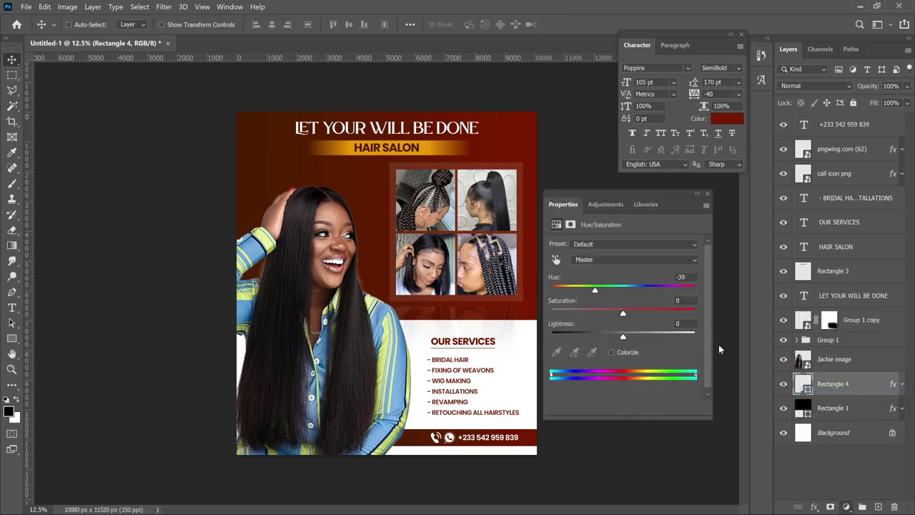
- Set the adjustment layer's Hue to -36 for a maroon background and compare the flyer with the adjustment hidden and shown
{"action": "left_click_drag", "start_coordinate": [622, 290], "coordinate": [596, 291]}
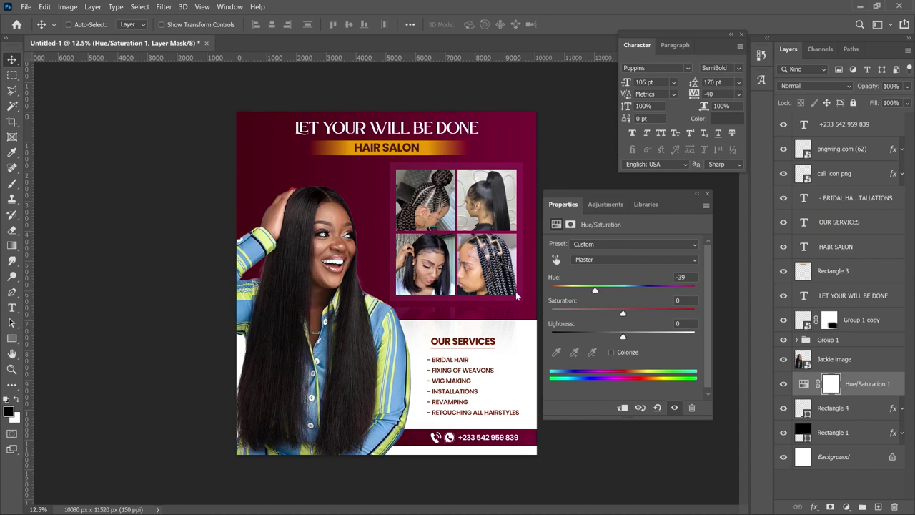
{"action": "left_click_drag", "start_coordinate": [593, 290], "coordinate": [633, 291]}
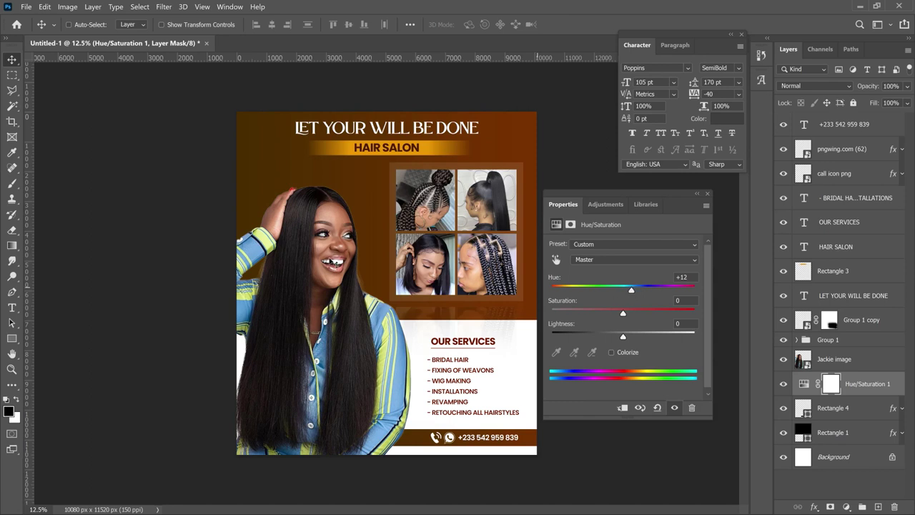
{"action": "left_click_drag", "start_coordinate": [658, 288], "coordinate": [598, 293]}
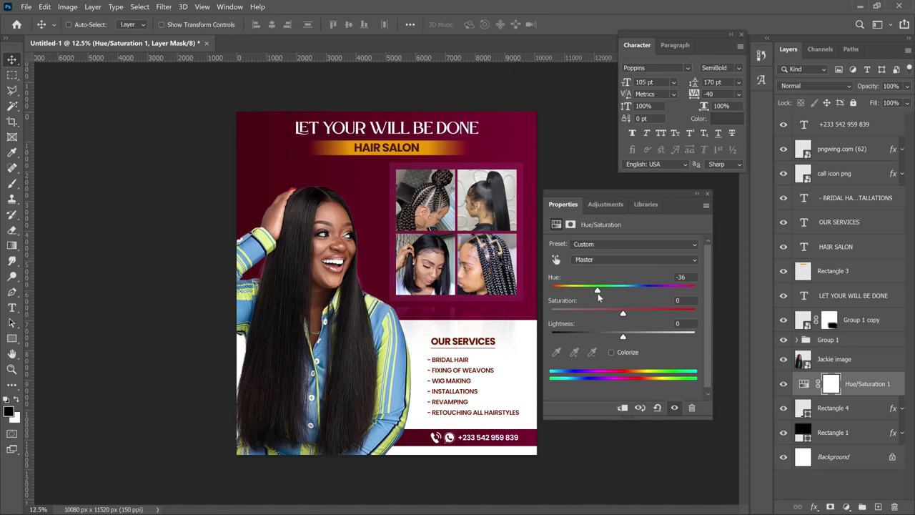
{"action": "left_click", "coordinate": [707, 193]}
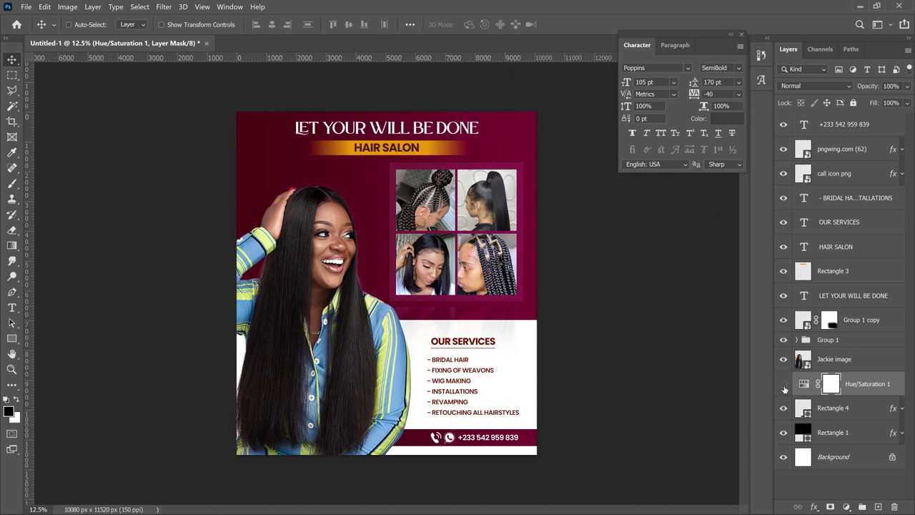
{"action": "left_click", "coordinate": [784, 387]}
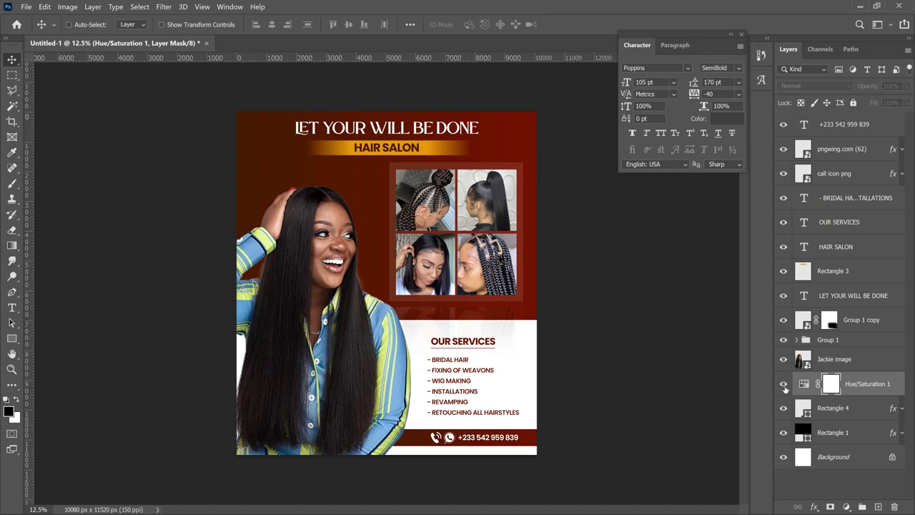
{"action": "left_click", "coordinate": [785, 387]}
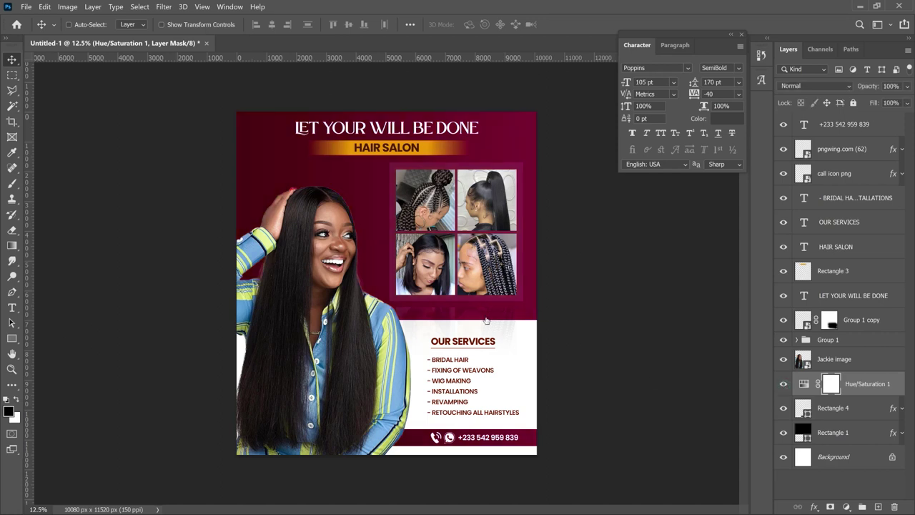